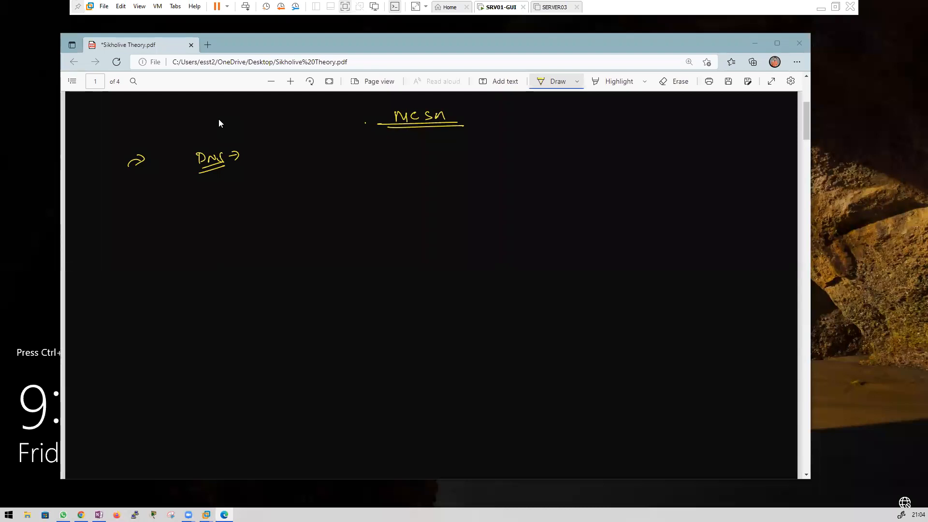
Step: Write SERVER after the DNS arrow and circle it
mouse_move(255, 155)
left_mouse_down()
mouse_move(249, 165)
mouse_move(272, 167)
left_mouse_up()
left_click_drag(272, 155, 295, 169)
left_click_drag(256, 132, 238, 154)
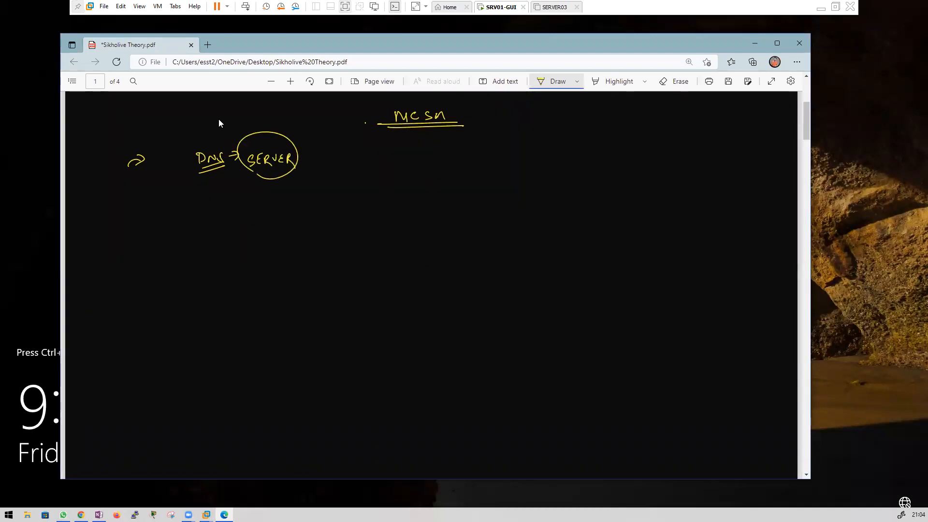
Step: Draw a computer box with an arrow to the address 10.0.0.2
mouse_move(152, 215)
left_mouse_down()
mouse_move(168, 215)
mouse_move(165, 252)
mouse_move(148, 243)
mouse_move(165, 251)
mouse_move(176, 225)
left_mouse_up()
mouse_move(173, 223)
left_mouse_down()
mouse_move(171, 246)
mouse_move(222, 247)
left_mouse_up()
left_click(183, 243)
left_click(195, 243)
left_click(212, 242)
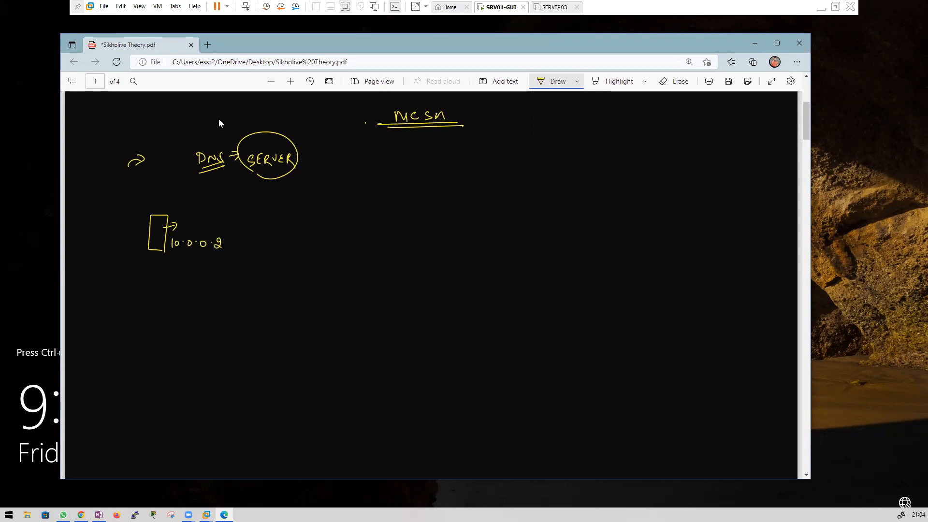
Step: Write sikholive.com below the box, underline it, and arrow it to FQDN
left_click_drag(151, 264, 158, 266)
mouse_move(170, 266)
left_mouse_down()
mouse_move(166, 274)
mouse_move(207, 264)
mouse_move(208, 274)
mouse_move(250, 273)
left_mouse_up()
left_click(207, 264)
left_click_drag(178, 283, 230, 281)
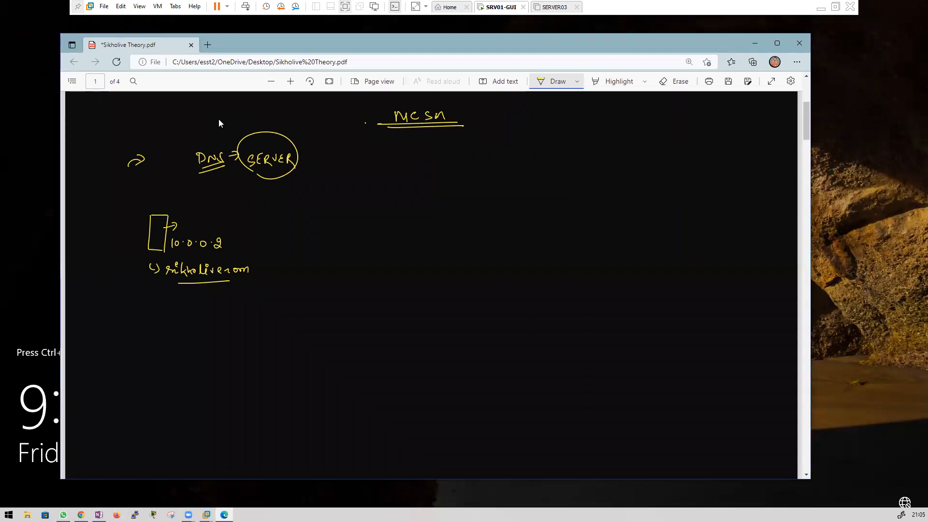
mouse_move(260, 268)
left_mouse_down()
mouse_move(260, 278)
mouse_move(276, 269)
left_mouse_up()
mouse_move(278, 266)
left_mouse_down()
mouse_move(279, 276)
mouse_move(298, 265)
left_mouse_up()
Step: Add an arrow from 10.0.0.2 to Domain-IP
left_click_drag(232, 246, 239, 246)
mouse_move(236, 240)
left_mouse_down()
mouse_move(237, 252)
mouse_move(296, 246)
left_mouse_up()
mouse_move(302, 242)
left_mouse_down()
mouse_move(303, 254)
mouse_move(313, 251)
mouse_move(311, 272)
left_mouse_up()
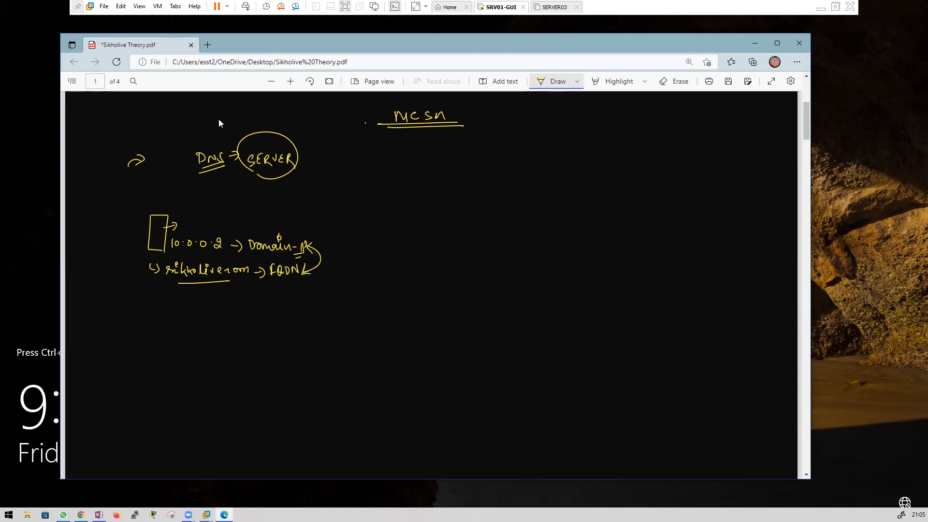
Step: Join both lines with arrows to 'merge' and a boxed 'Name - IP'
left_click_drag(320, 258, 341, 258)
left_click_drag(345, 257, 359, 265)
left_click_drag(362, 260, 388, 260)
left_click_drag(396, 255, 414, 260)
mouse_move(411, 257)
left_mouse_down()
mouse_move(444, 251)
mouse_move(445, 267)
mouse_move(384, 244)
mouse_move(383, 273)
mouse_move(424, 269)
left_mouse_up()
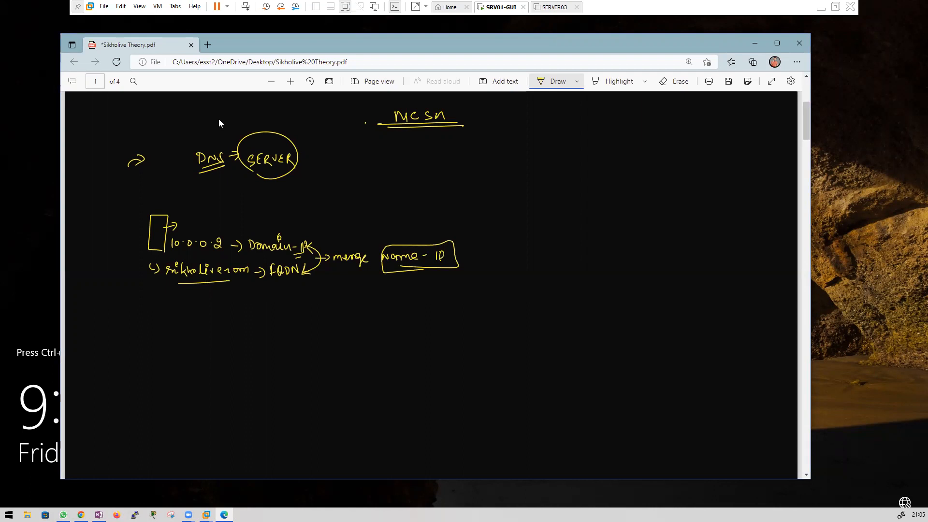
Step: Launch Command Prompt by running cmd from Win+R
key("super+r")
type("cmd")
key("Return")
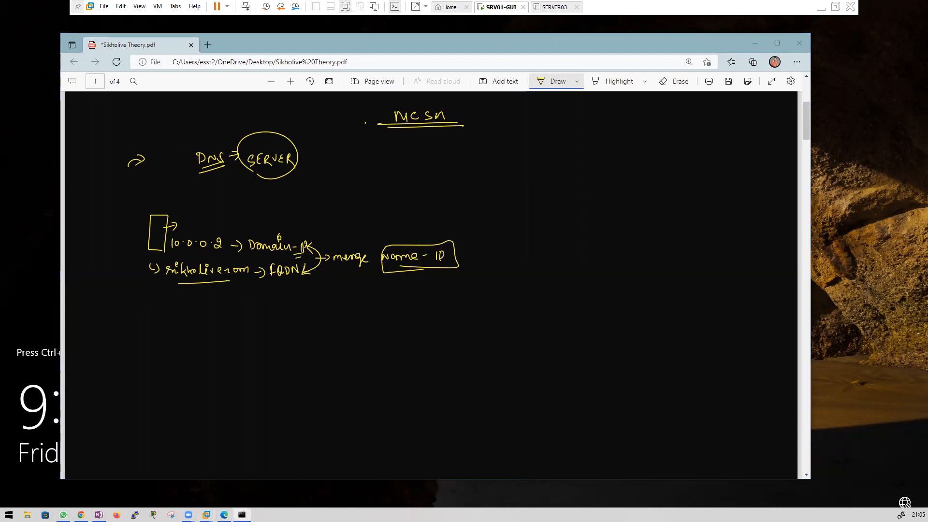
Step: Move the console over the notes and run ping google.com
left_click_drag(184, 181, 493, 143)
left_click(420, 195)
type("[ping")
key("BackSpace")
key("BackSpace")
key("BackSpace")
key("BackSpace")
key("BackSpace")
key("BackSpace")
type("ping ")
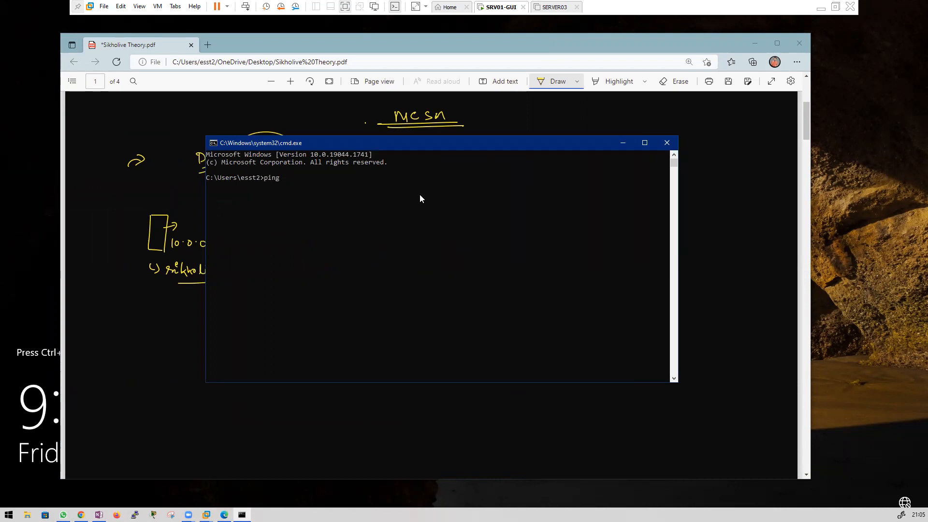
type("google.com")
key("Return")
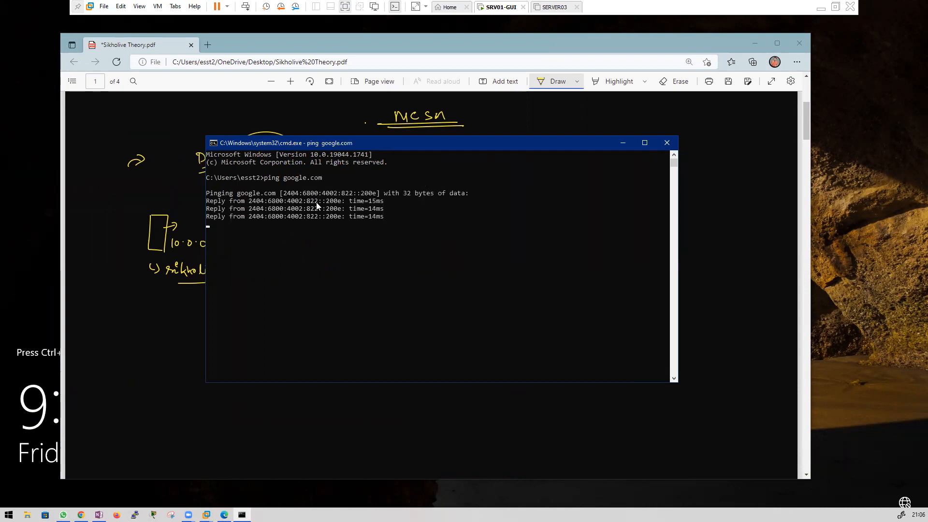
left_click_drag(287, 180, 336, 179)
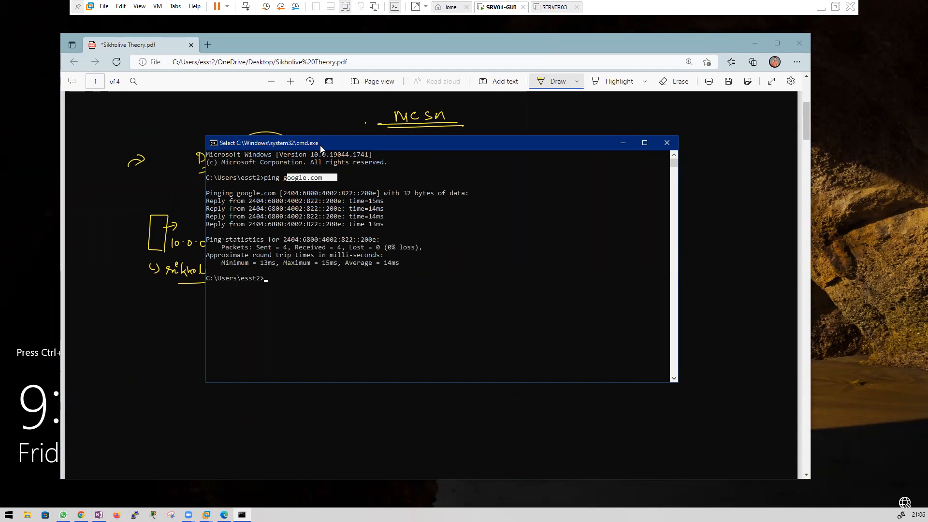
left_click_drag(322, 144, 482, 154)
left_click(457, 313)
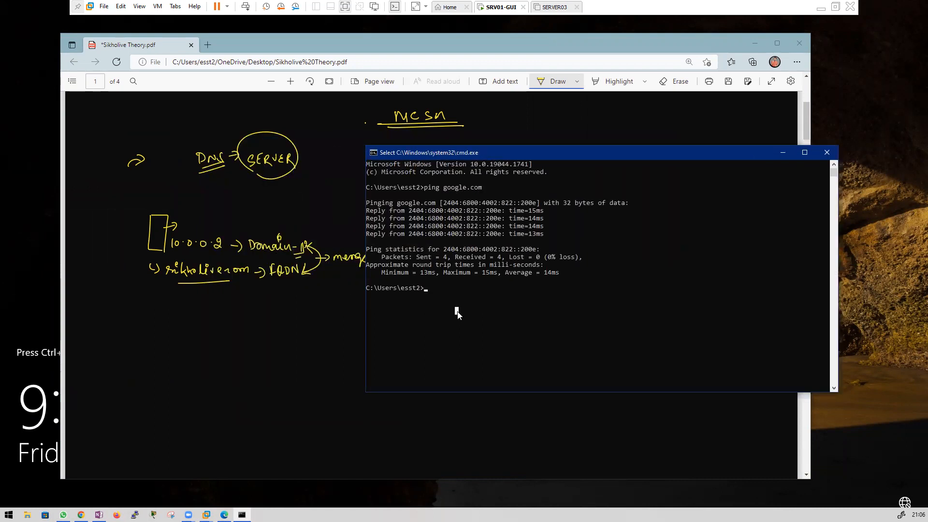
type("pi")
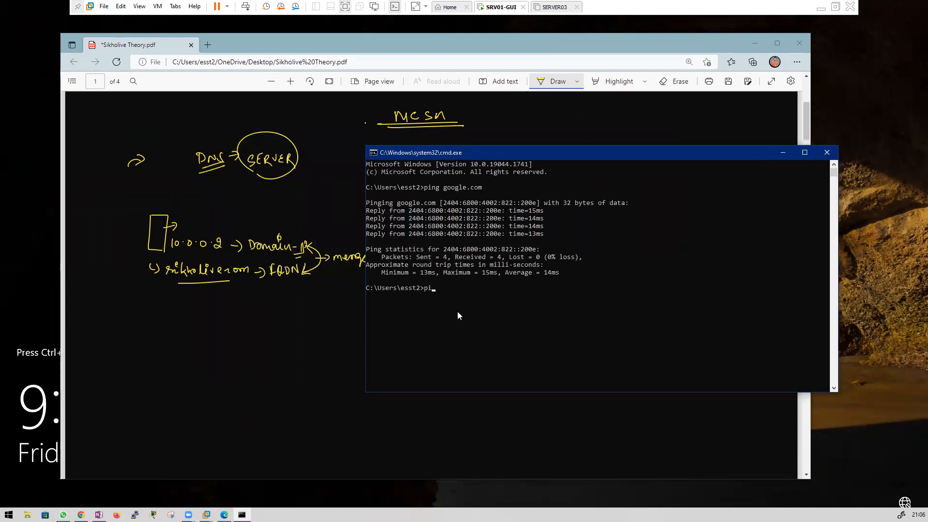
type("ng www.google.com")
key("Return")
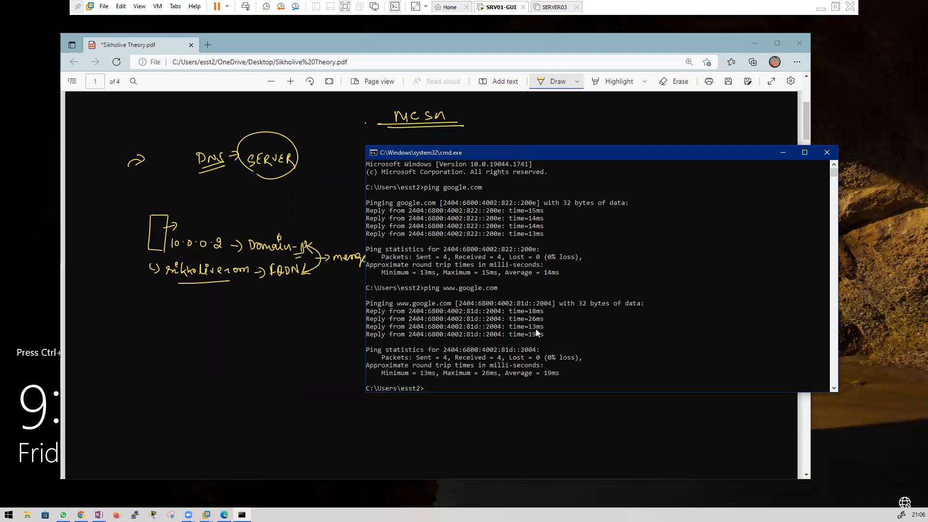
left_click(452, 375)
Step: Put parentheses around sikholive.com and write a bulleted IP-address note
left_click(174, 303)
left_click_drag(164, 261, 162, 275)
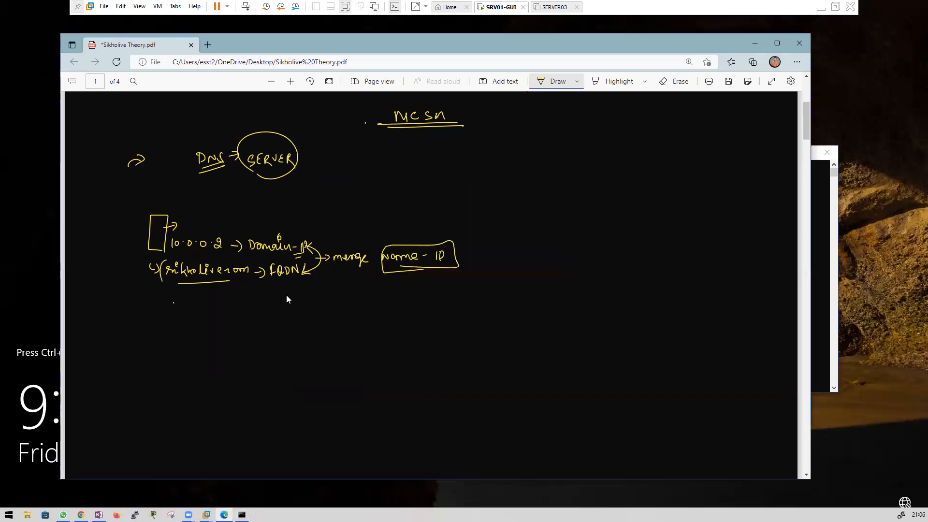
left_click_drag(245, 261, 245, 285)
mouse_move(154, 303)
left_mouse_down()
mouse_move(167, 293)
mouse_move(165, 301)
left_mouse_up()
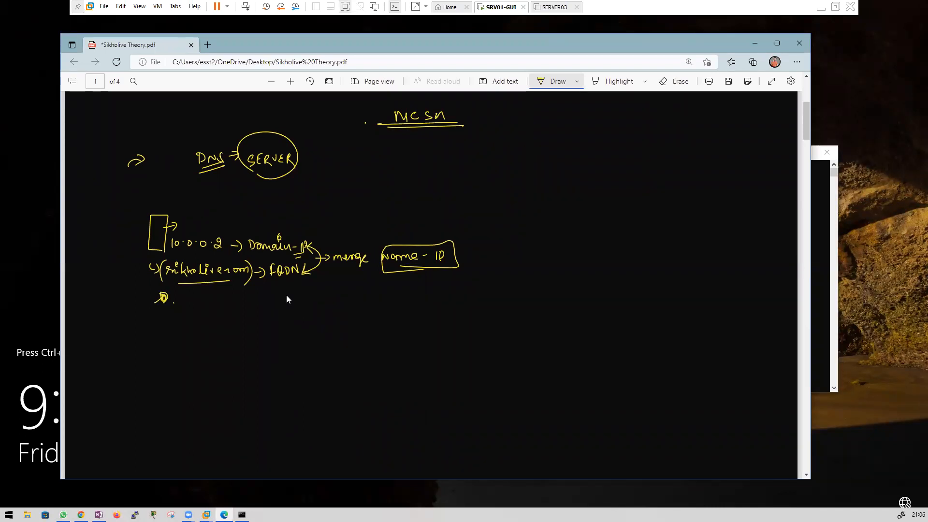
mouse_move(173, 294)
left_mouse_down()
mouse_move(174, 303)
mouse_move(244, 300)
mouse_move(236, 312)
left_mouse_up()
left_click_drag(298, 297, 339, 307)
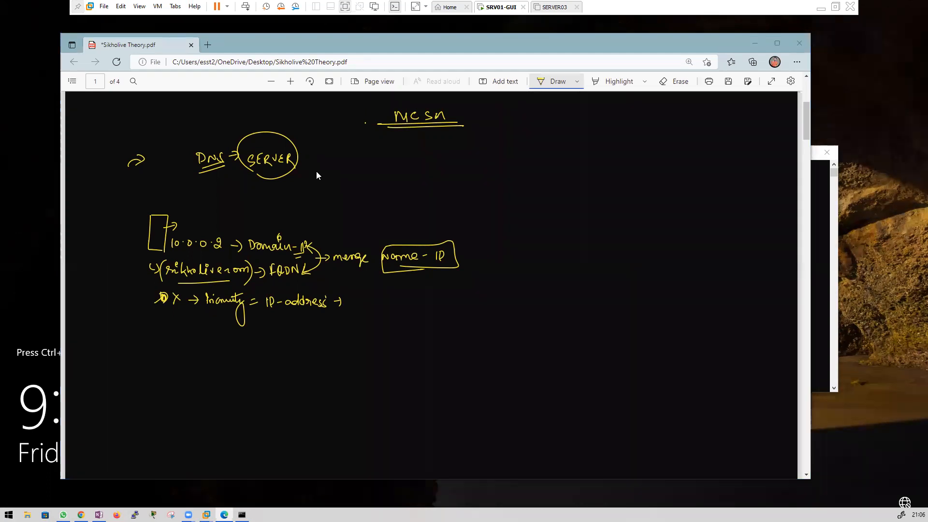
Step: Write 'automatic DNS => Function => Resolve IP-Name and Name to IP', double-underlined
mouse_move(156, 326)
left_mouse_down()
mouse_move(155, 338)
mouse_move(221, 331)
mouse_move(228, 323)
mouse_move(235, 333)
mouse_move(278, 333)
mouse_move(262, 356)
left_mouse_up()
mouse_move(263, 349)
left_mouse_down()
mouse_move(264, 361)
mouse_move(374, 347)
mouse_move(380, 361)
mouse_move(423, 362)
left_mouse_up()
left_click_drag(428, 361, 432, 355)
left_click_drag(438, 354, 444, 354)
left_click_drag(438, 358, 560, 358)
left_click_drag(564, 349, 565, 361)
left_click_drag(562, 354, 575, 356)
left_click_drag(577, 352, 578, 363)
left_click_drag(571, 367, 578, 367)
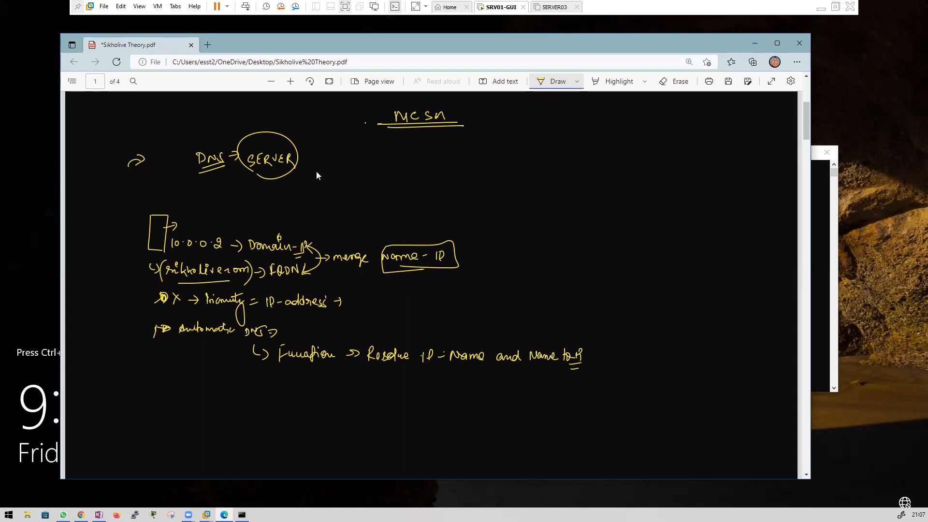
Step: Switch the Draw pen colour to green
left_click(613, 81)
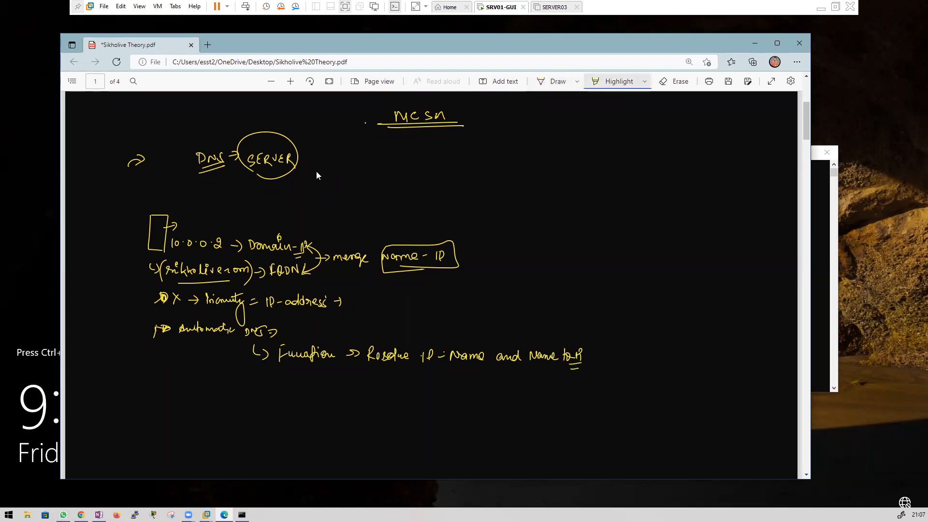
left_click(645, 81)
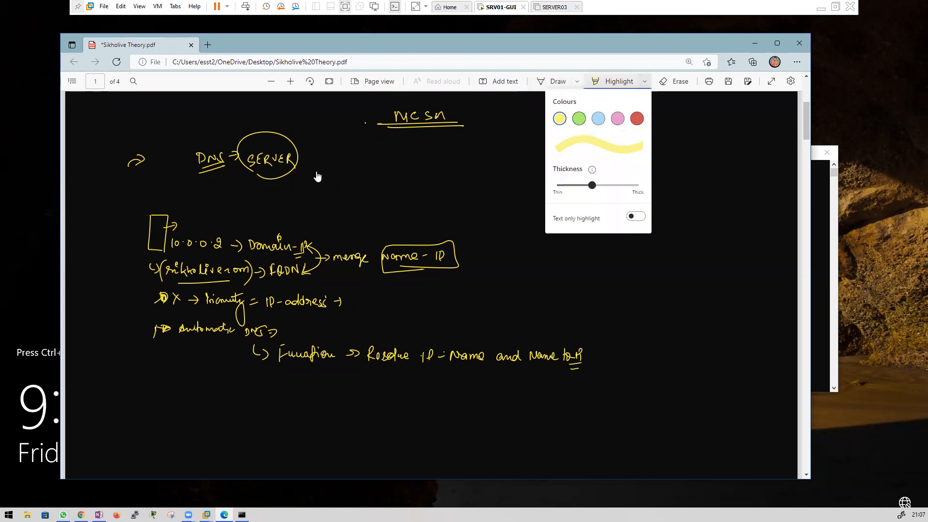
left_click(316, 173)
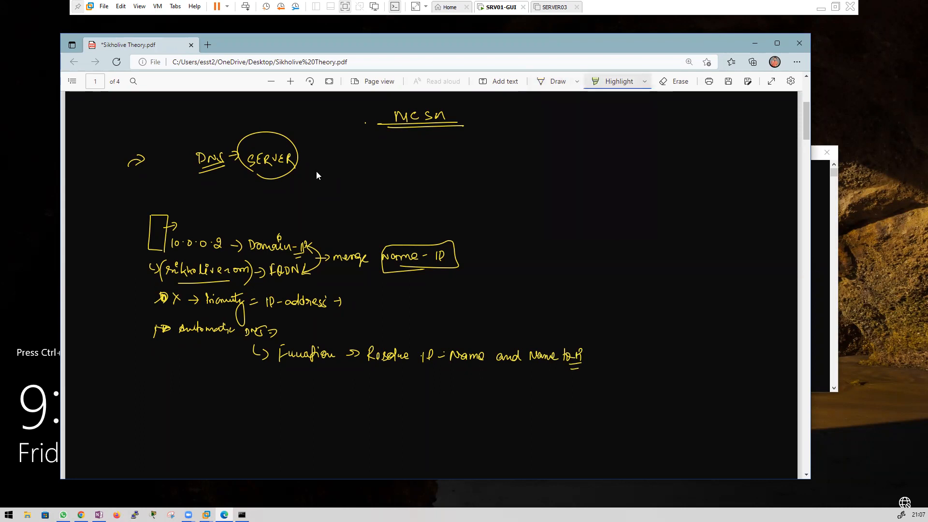
left_click(577, 81)
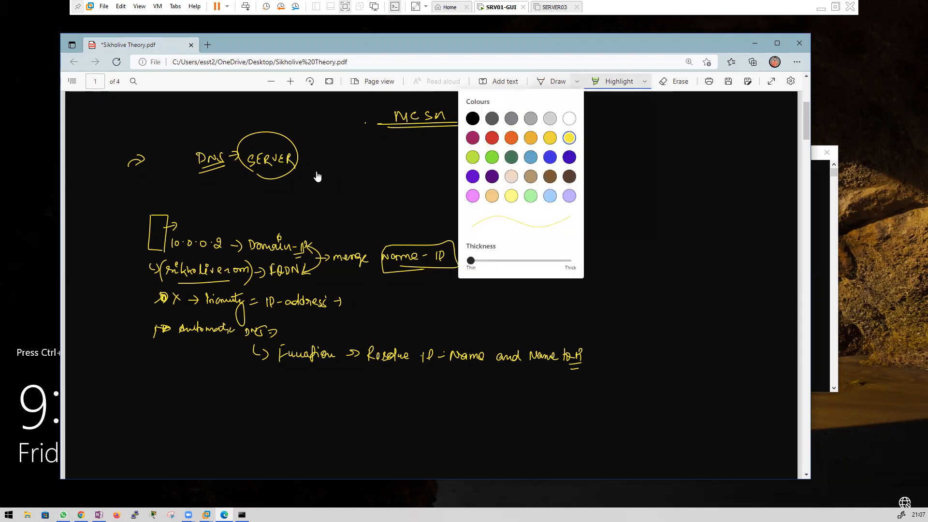
left_click(569, 137)
left_click(399, 176)
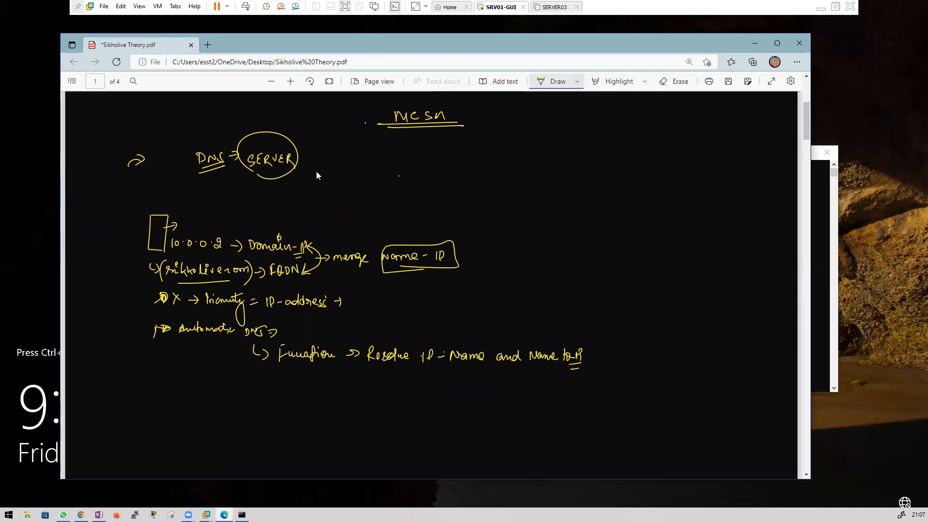
Step: Tick the Name to IP note and write 'DNS - Commands => NSlookup' with NSlookup circled
left_click_drag(582, 357, 596, 351)
left_click_drag(256, 375, 265, 383)
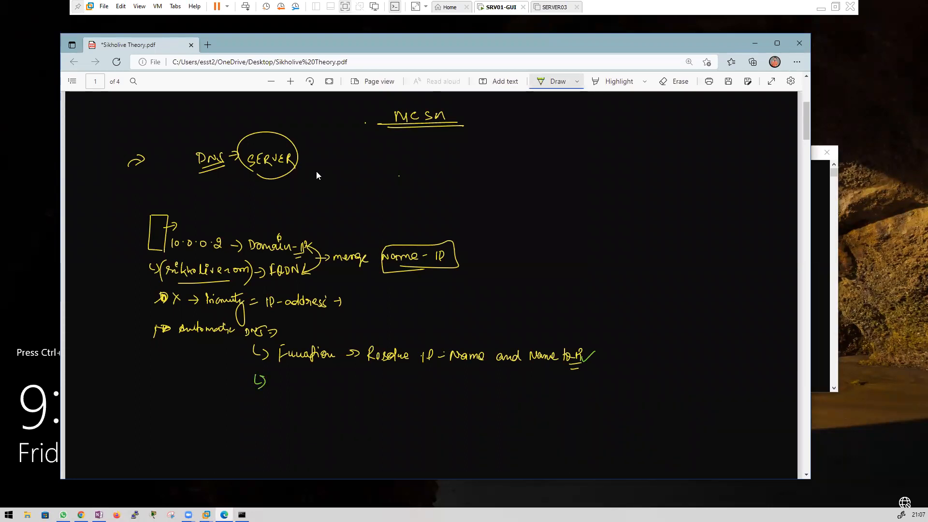
left_click_drag(274, 375, 288, 377)
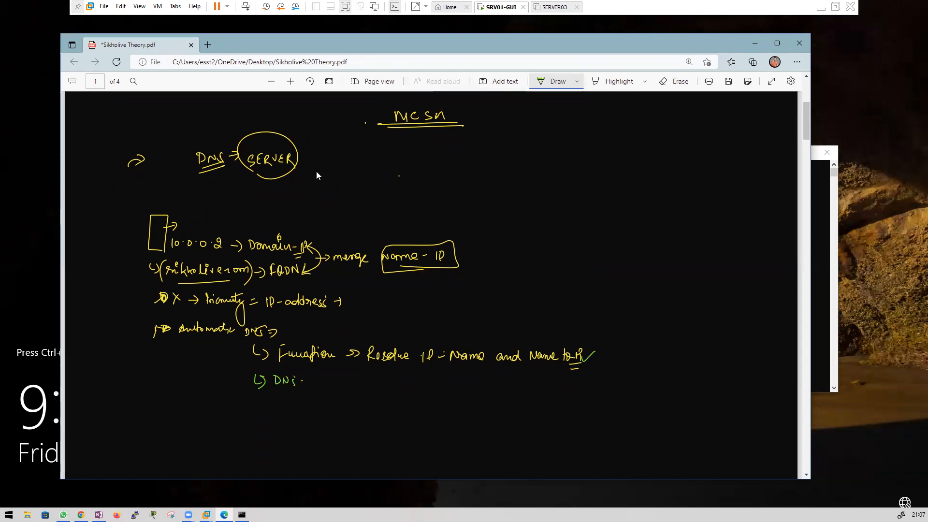
mouse_move(313, 378)
left_mouse_down()
mouse_move(310, 384)
mouse_move(383, 384)
left_mouse_up()
mouse_move(381, 379)
left_mouse_down()
mouse_move(382, 388)
mouse_move(416, 386)
left_mouse_up()
mouse_move(419, 380)
left_mouse_down()
mouse_move(437, 388)
mouse_move(447, 379)
mouse_move(447, 399)
left_mouse_up()
mouse_move(392, 397)
left_mouse_down()
mouse_move(409, 371)
mouse_move(453, 375)
mouse_move(425, 407)
mouse_move(397, 405)
left_mouse_up()
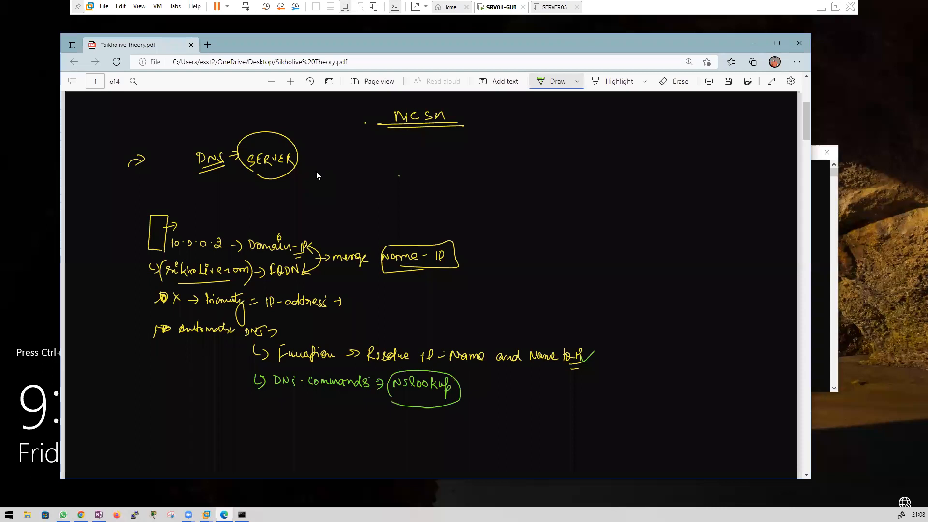
Step: Add 'for DNS Troubleshooting' after NSlookup and double-underline DNS
left_click_drag(455, 387, 464, 387)
left_click_drag(452, 389, 470, 390)
left_click_drag(482, 386, 542, 385)
left_click_drag(543, 385, 571, 389)
left_click_drag(573, 387, 586, 391)
mouse_move(587, 385)
left_mouse_down()
mouse_move(603, 377)
mouse_move(610, 389)
mouse_move(620, 383)
mouse_move(614, 409)
left_mouse_up()
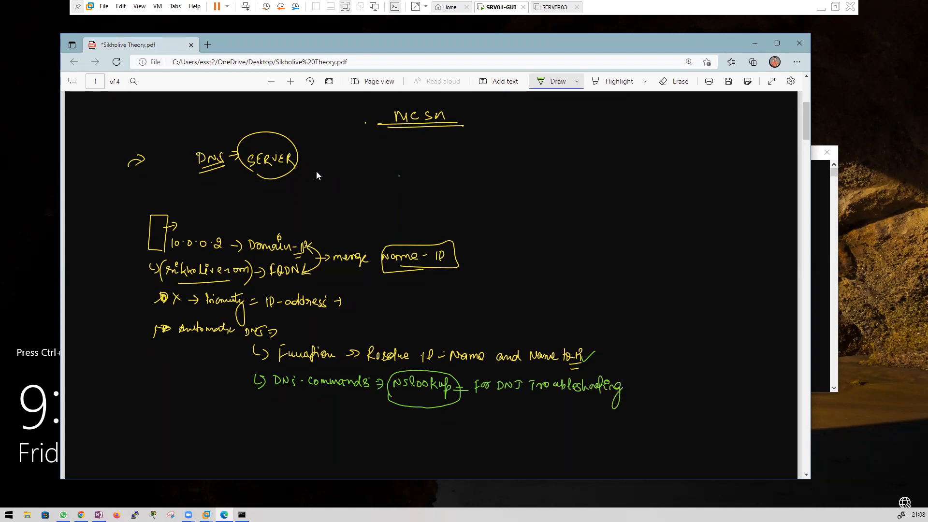
left_click_drag(496, 395, 517, 394)
left_click_drag(497, 399, 520, 399)
left_click(821, 205)
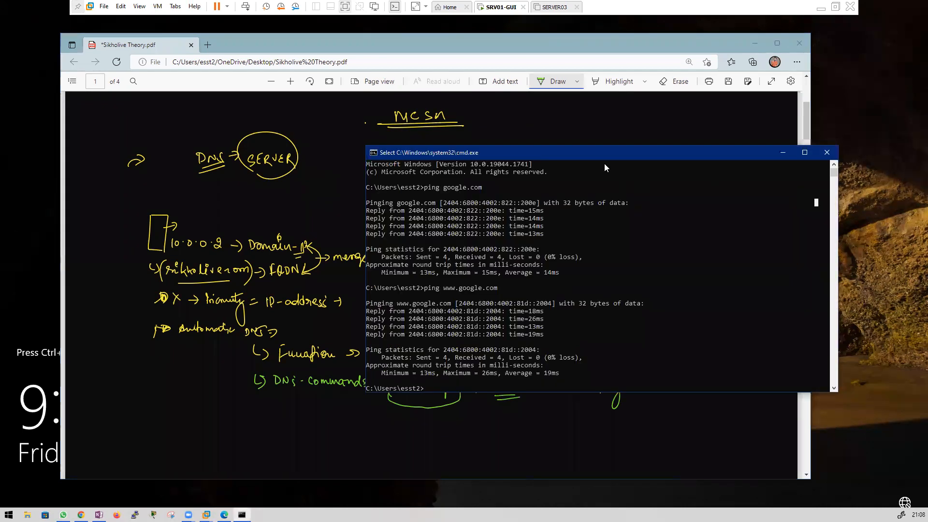
Step: Set the console font size to 20 in Command Prompt Properties
left_click_drag(582, 156, 488, 113)
left_click(480, 298)
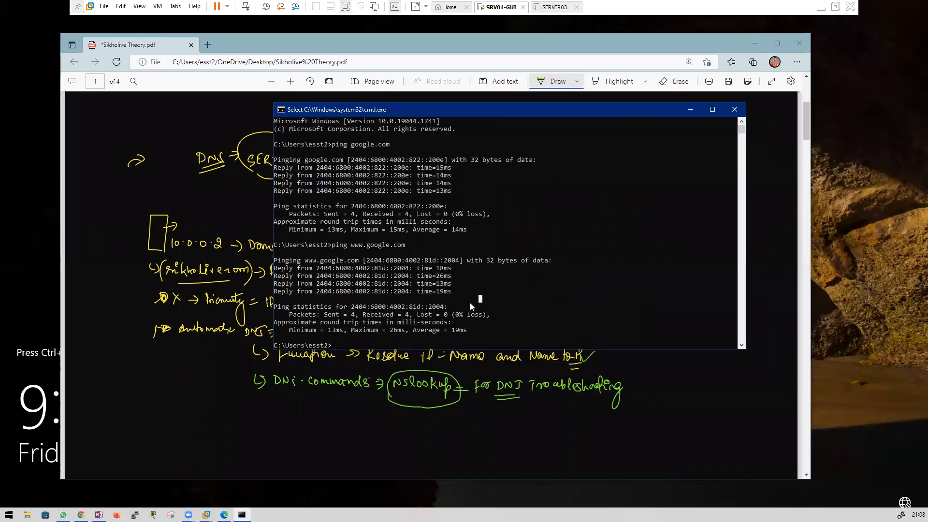
left_click(485, 138)
left_click_drag(452, 109, 376, 118)
right_click(376, 118)
left_click(406, 212)
left_click(250, 144)
left_click(230, 189)
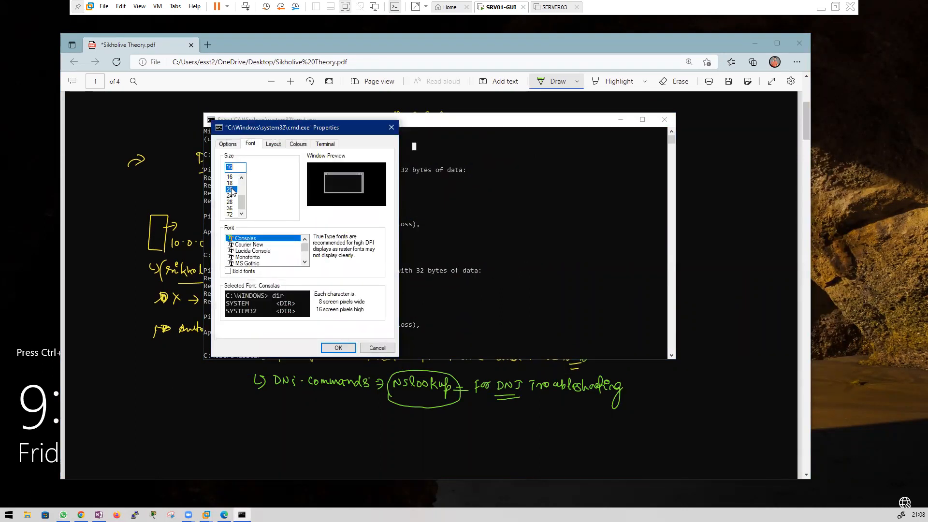
left_click(340, 347)
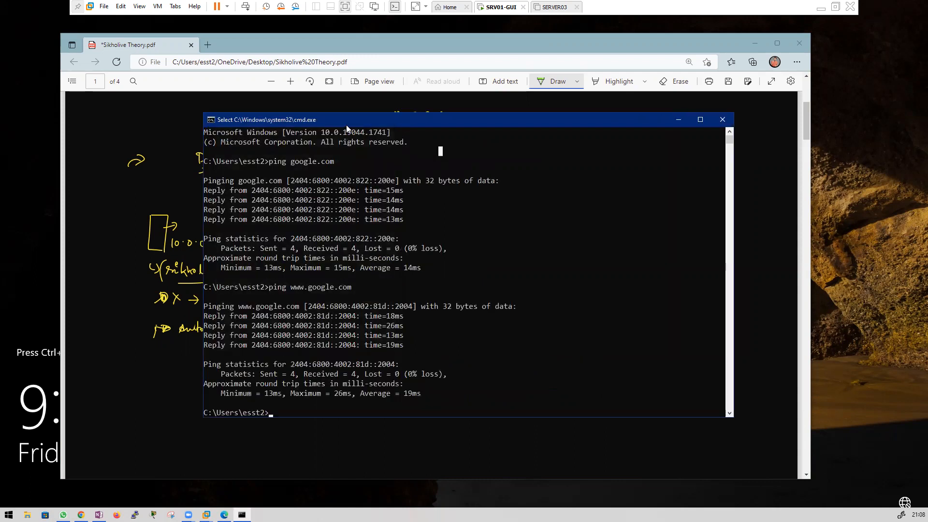
Step: Clear the console screen with cls after 'clear' fails
left_click_drag(347, 125, 361, 112)
type("cle")
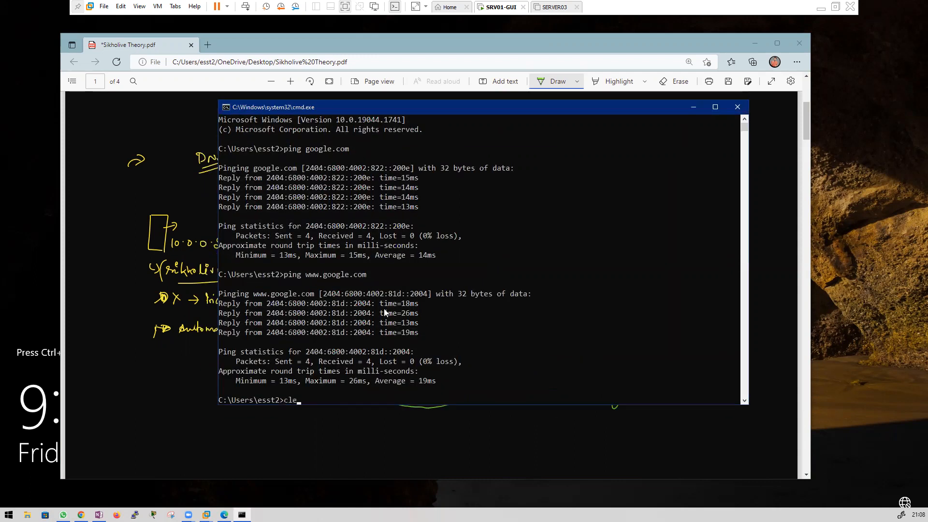
type("ar")
key("Return")
type("cls")
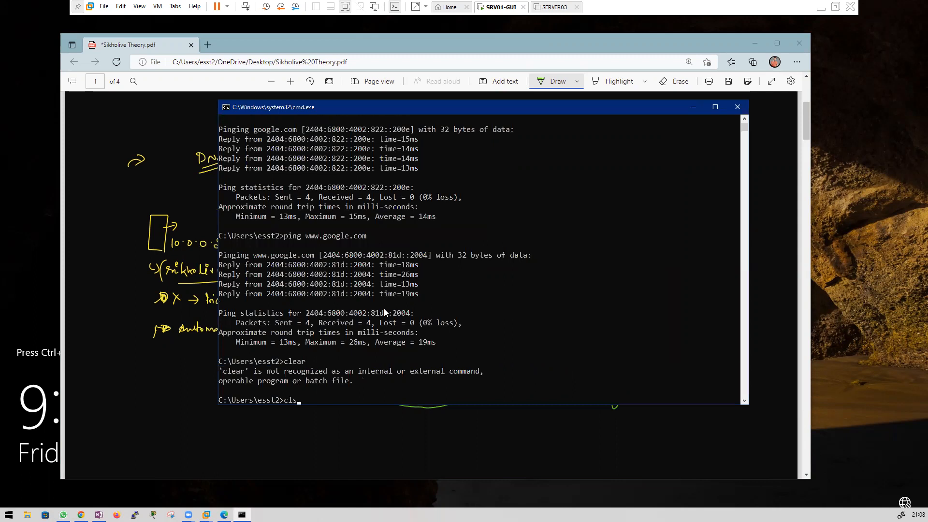
key("Return")
Step: Run nslookup google.com and copy the IPv4 address 142.250.194.142
left_click(367, 236)
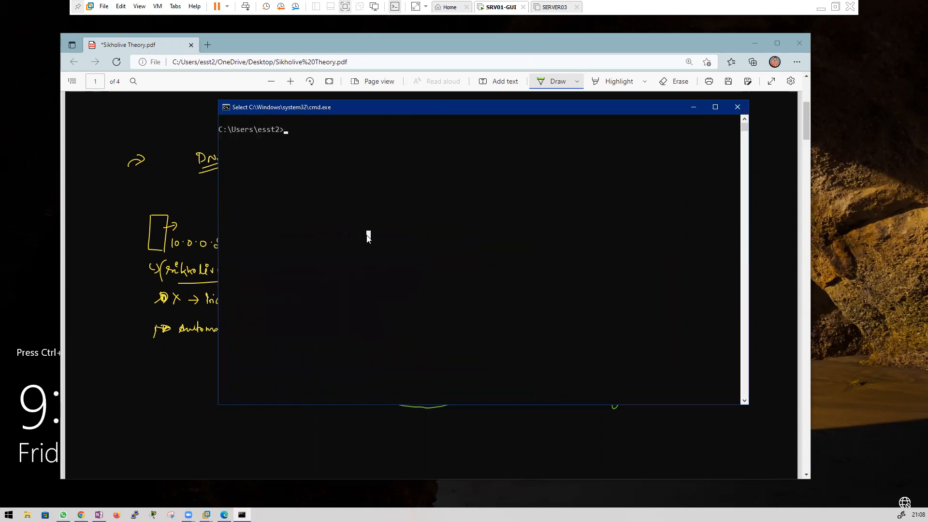
type("nslook")
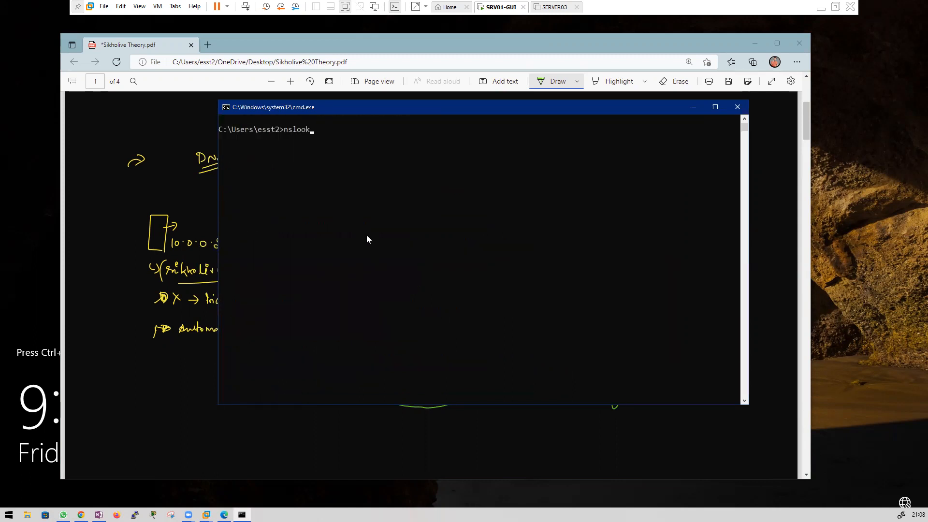
type("up google.com")
key("Return")
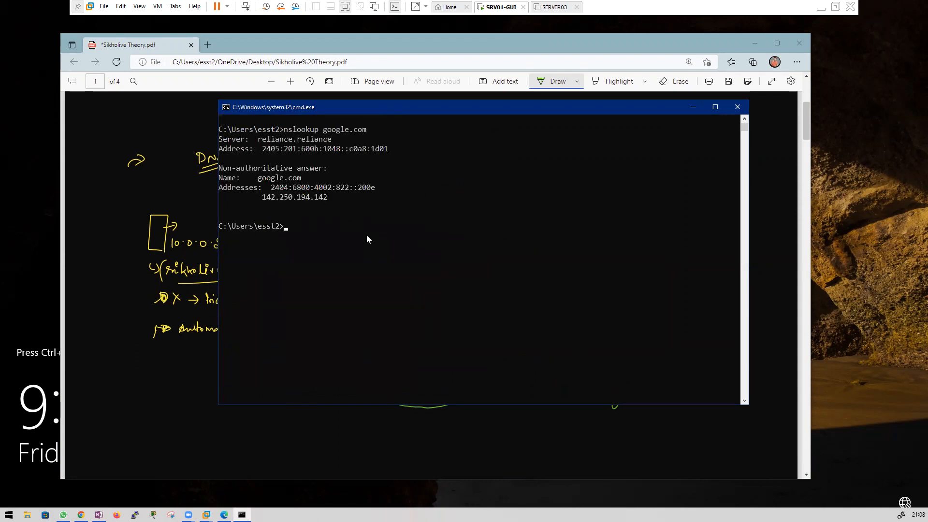
scroll(310, 185, "down", 2)
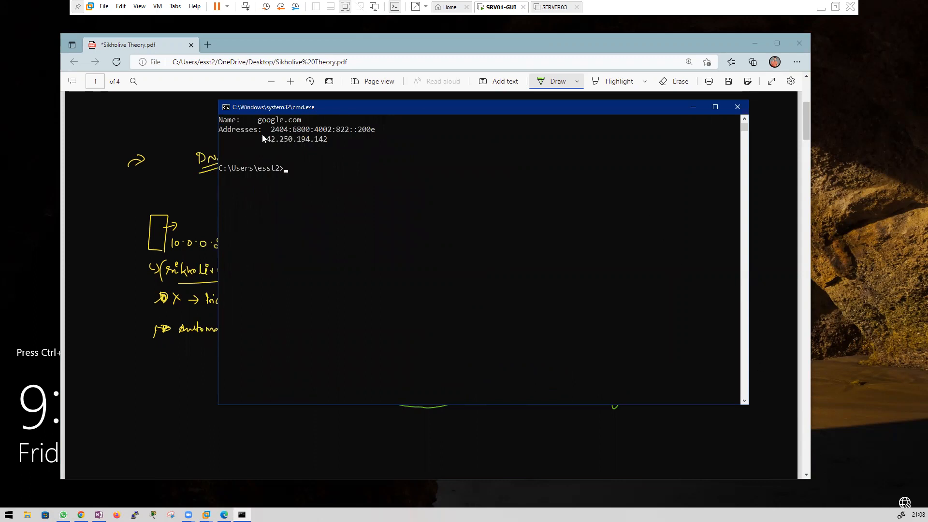
left_click_drag(262, 139, 323, 141)
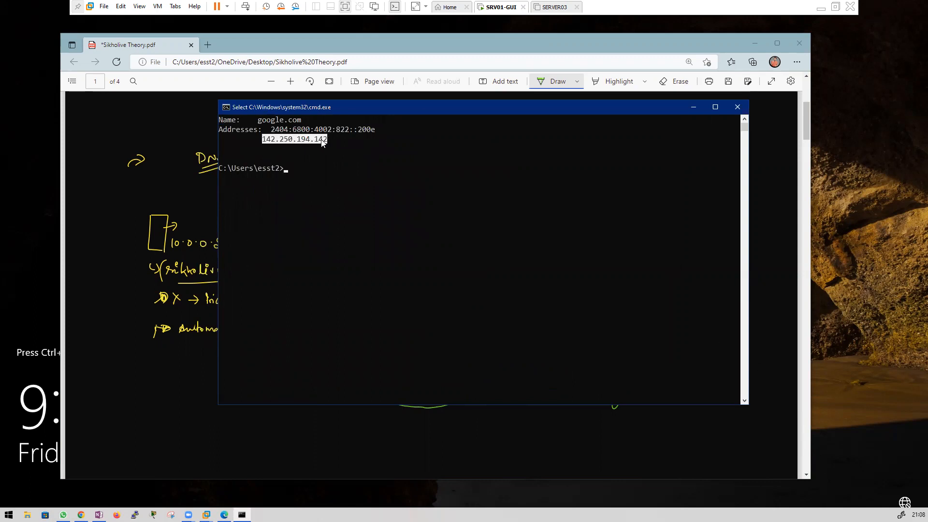
key("ctrl+c")
Step: Run nslookup 142.250.194.142 to reverse-resolve the address
left_click(315, 178)
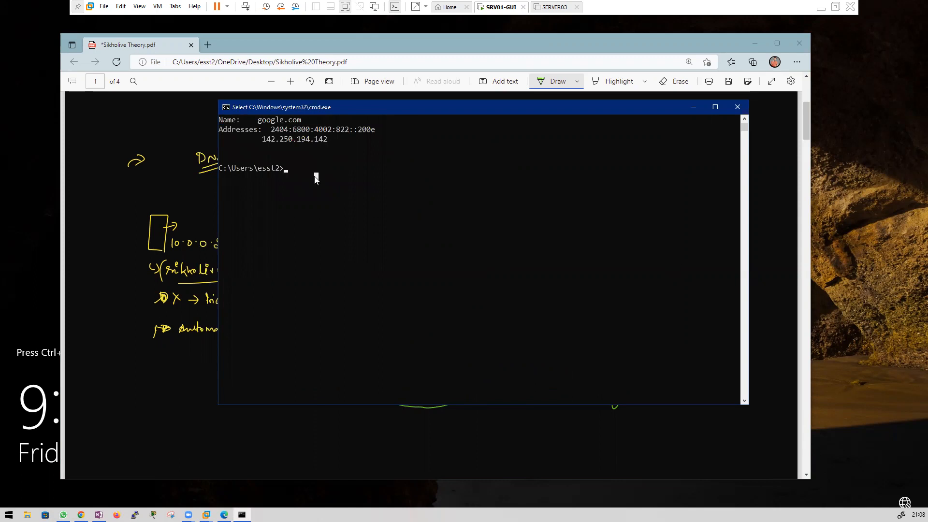
type("nsloo")
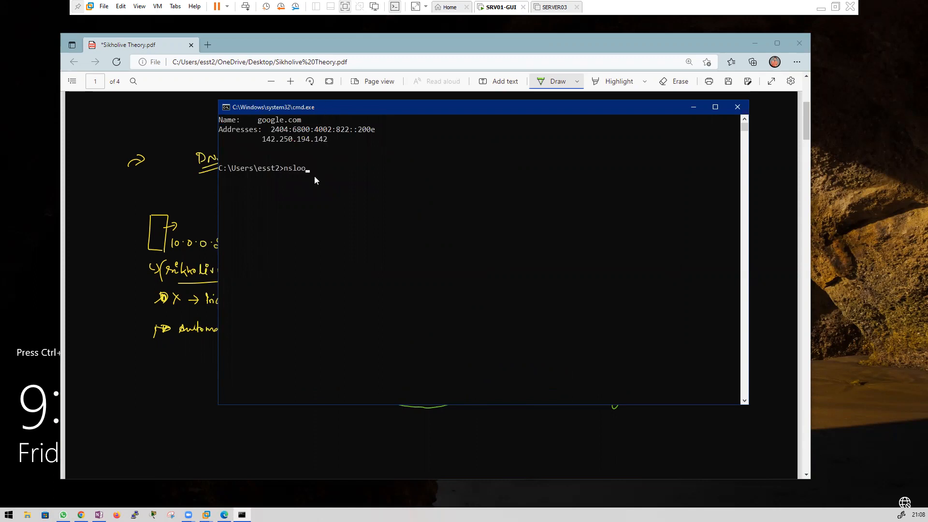
type("kup")
key("ctrl+v")
key("Return")
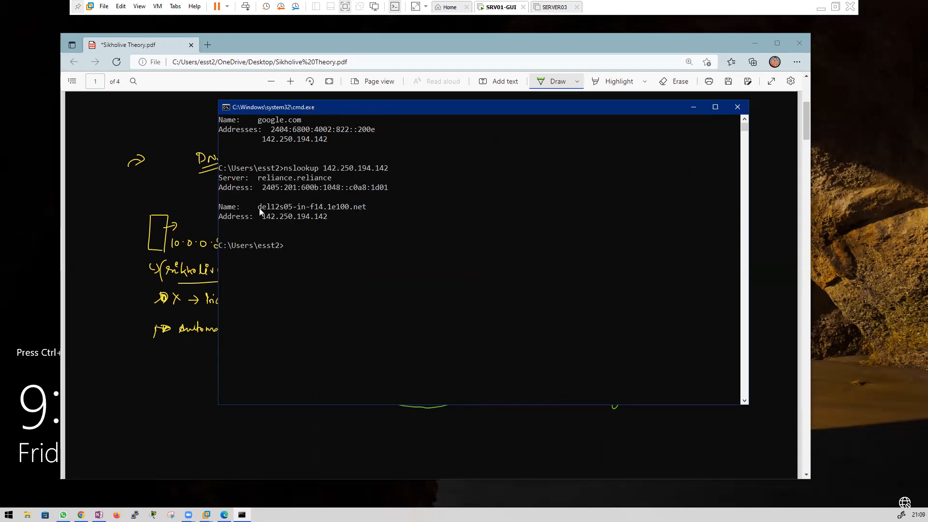
Step: Copy the resolved hostname del12s05-in-f14.1e100.net and start typing a ping command
left_click_drag(258, 206, 337, 212)
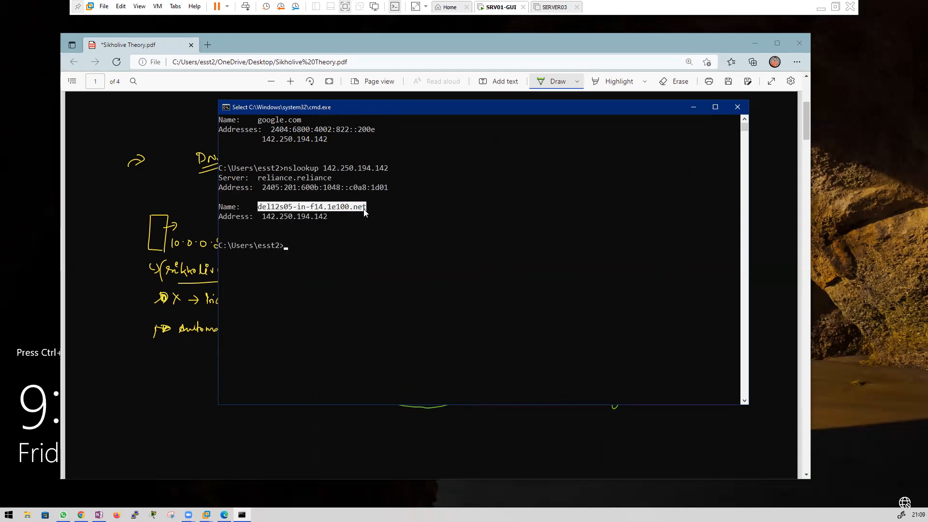
left_click(294, 208)
left_click_drag(258, 209, 368, 212)
left_click(299, 209)
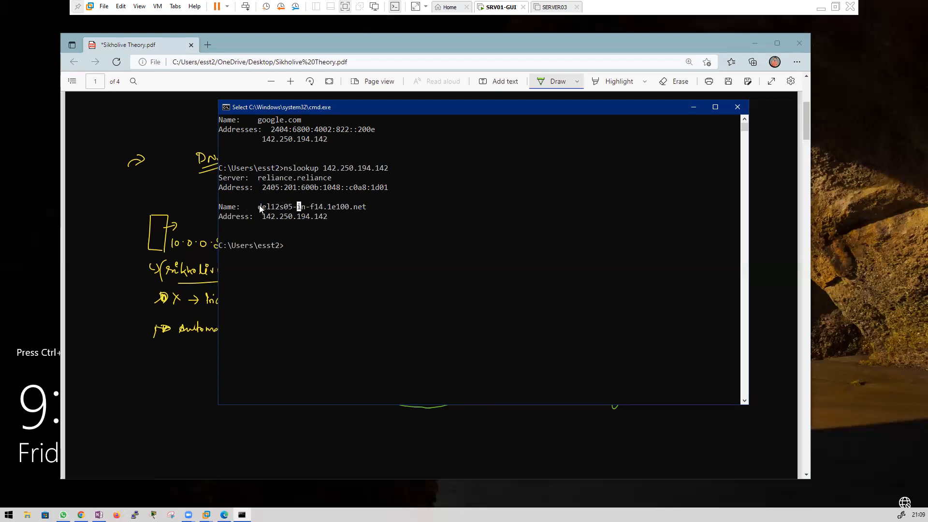
left_click_drag(346, 207, 367, 208)
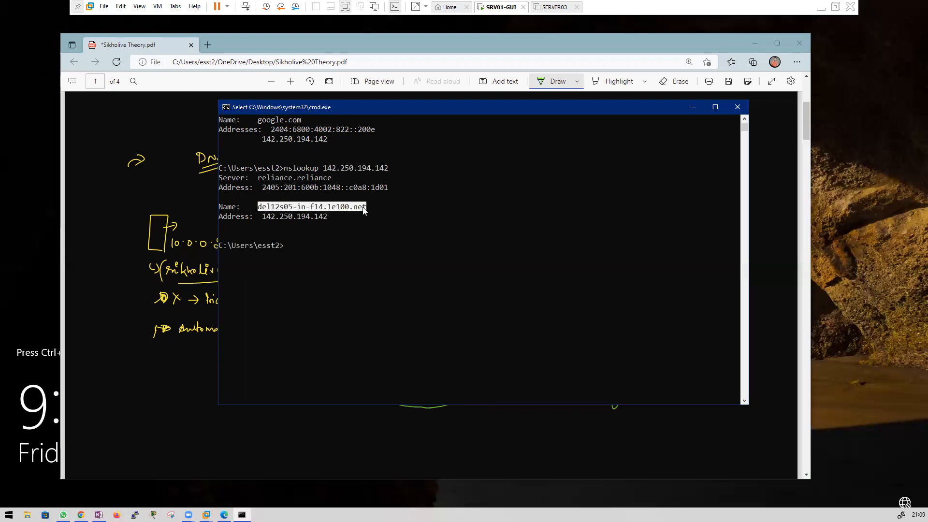
left_click(307, 224)
scroll(306, 225, "down", 1)
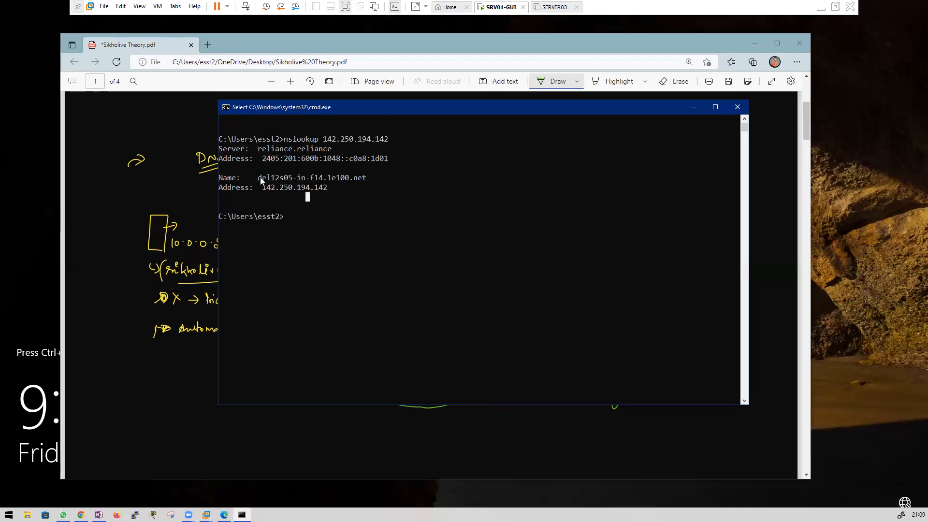
left_click_drag(261, 181, 367, 180)
right_click(364, 184)
type("ping")
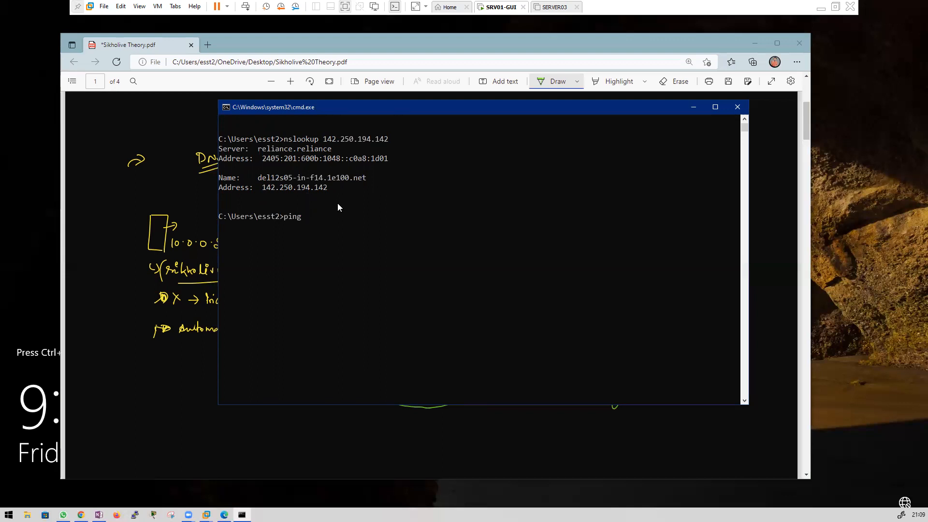
Step: Paste the copied hostname del12s05-in-f14.1e100.net after ping and run it
left_click(377, 207)
right_click(378, 209)
left_click_drag(259, 178, 355, 181)
right_click(364, 181)
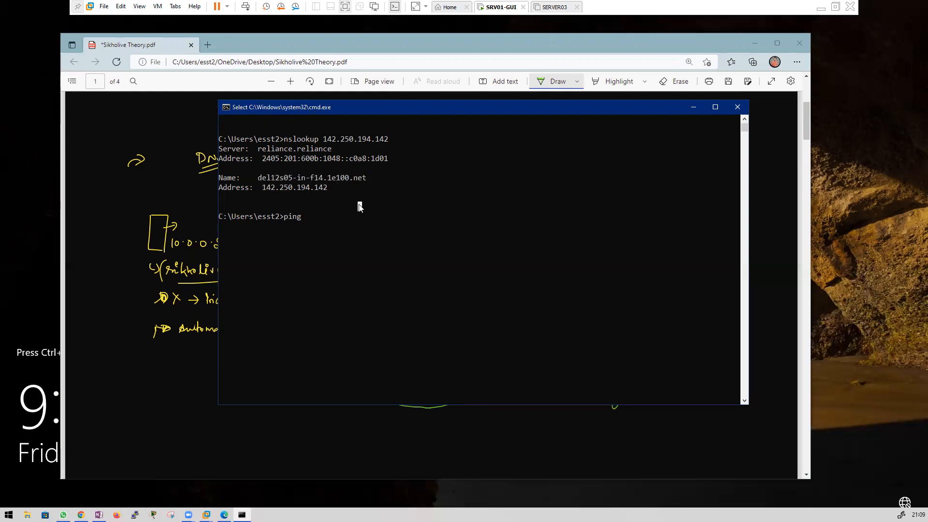
left_click_drag(259, 178, 365, 178)
right_click(358, 181)
right_click(349, 229)
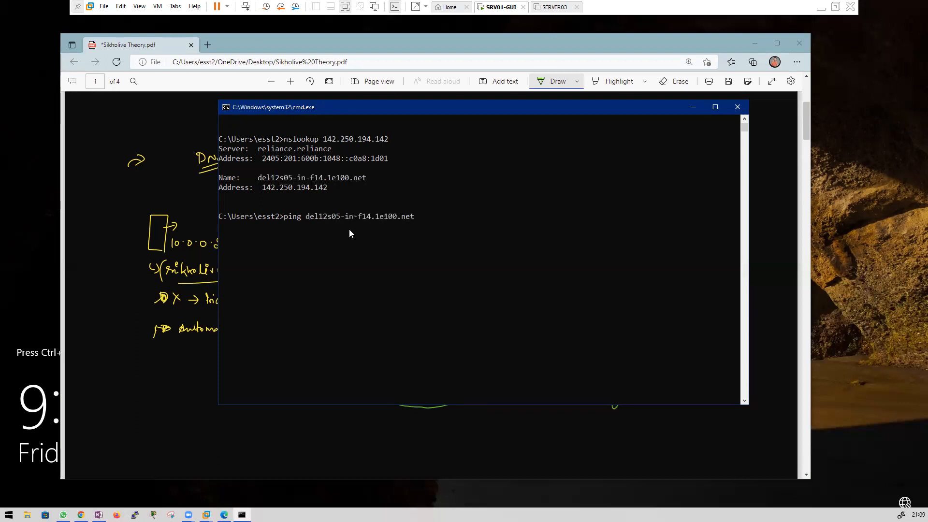
key("Return")
Step: Stop the ping with Ctrl+C, rerun it from history, and stop it again
left_click(368, 274)
right_click(368, 274)
key("ctrl+c")
key("Return")
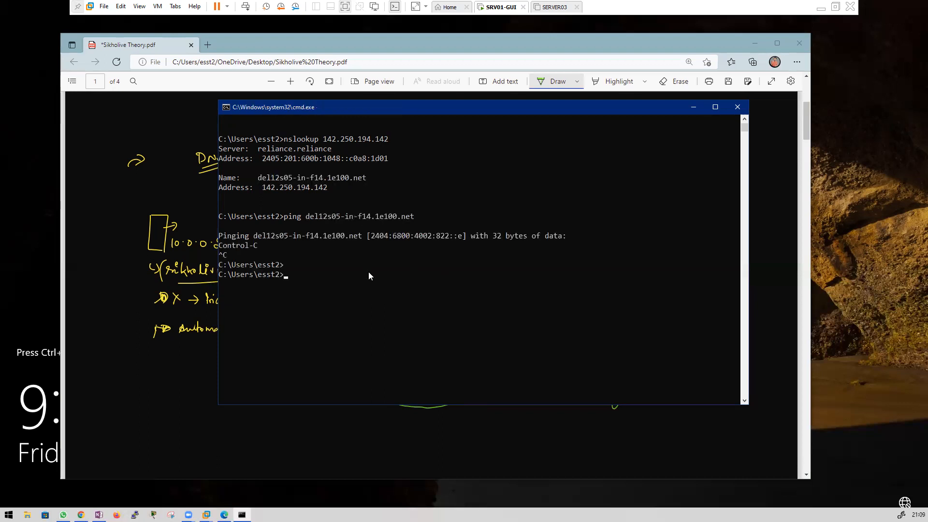
key("Up")
key("Return")
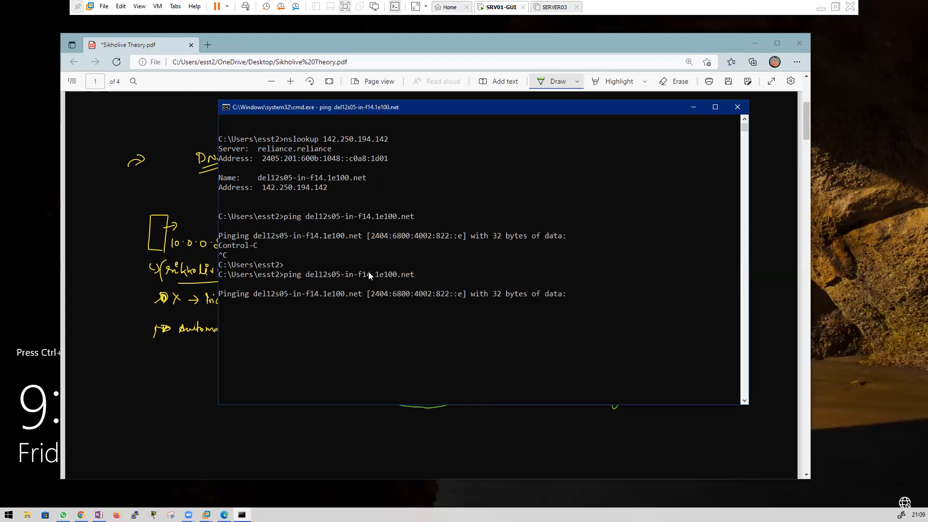
key("ctrl+c")
key("Return")
key("Return")
Step: Clear the console with cls after a failed 'clear'
type("clear")
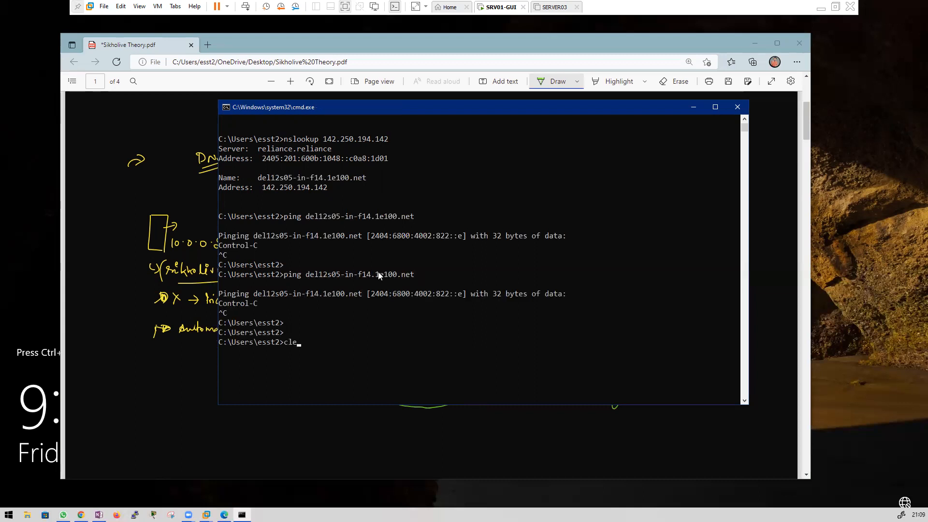
key("Return")
key("Return")
key("Return")
type("clear")
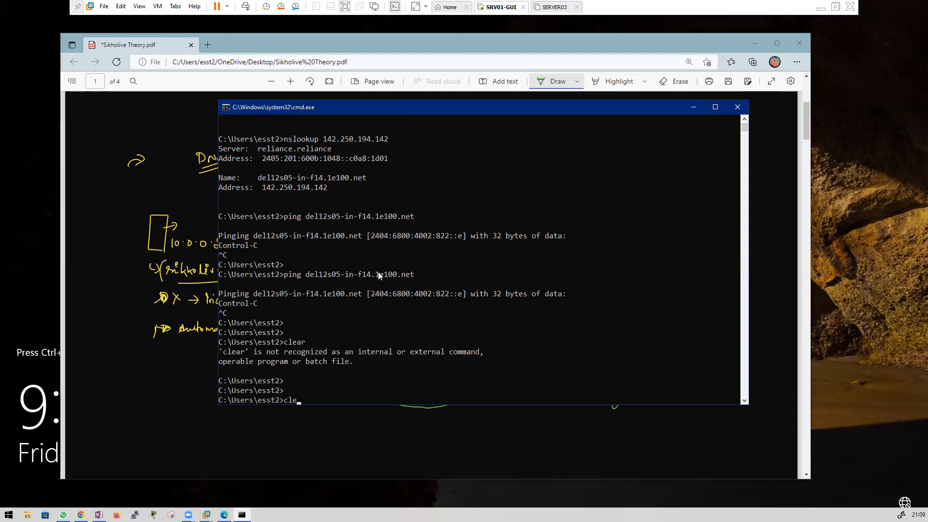
key("BackSpace")
key("BackSpace")
key("BackSpace")
key("BackSpace")
type("cls")
key("Return")
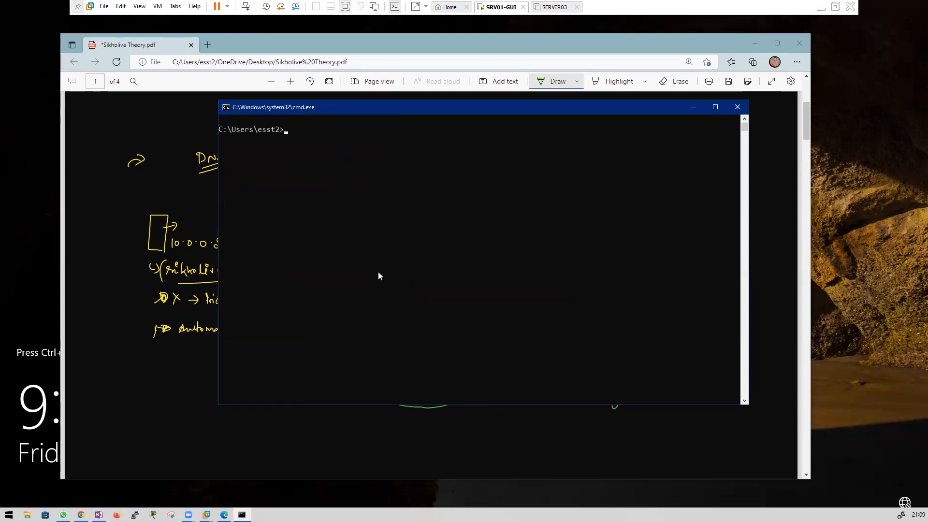
Step: Type nslookup domain.com at the prompt without running it
left_click(356, 178)
type("nslookup")
type("fomain")
key("BackSpace")
key("BackSpace")
key("BackSpace")
key("BackSpace")
key("BackSpace")
key("BackSpace")
type("domain.na")
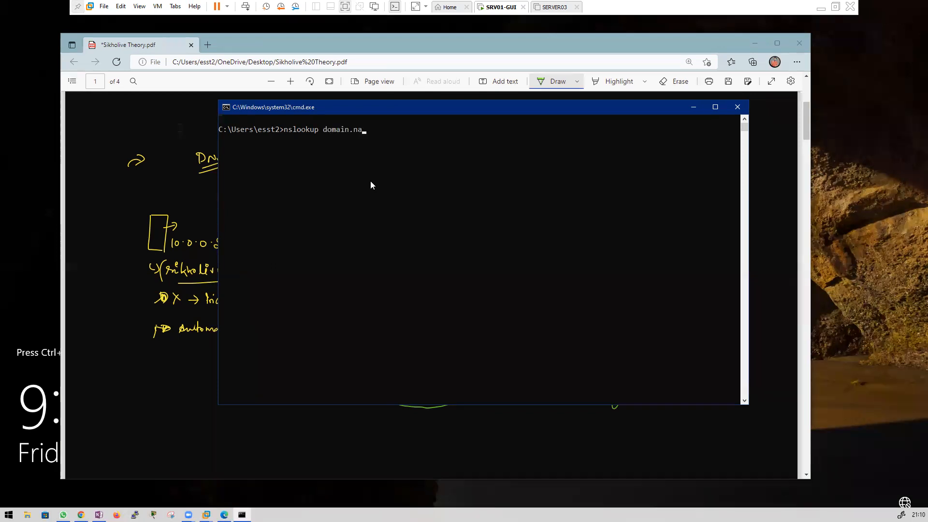
key("BackSpace")
key("BackSpace")
type("com")
Step: Minimize Command Prompt to bring the PDF notes back into view
left_click_drag(324, 139, 359, 139)
left_click(380, 143)
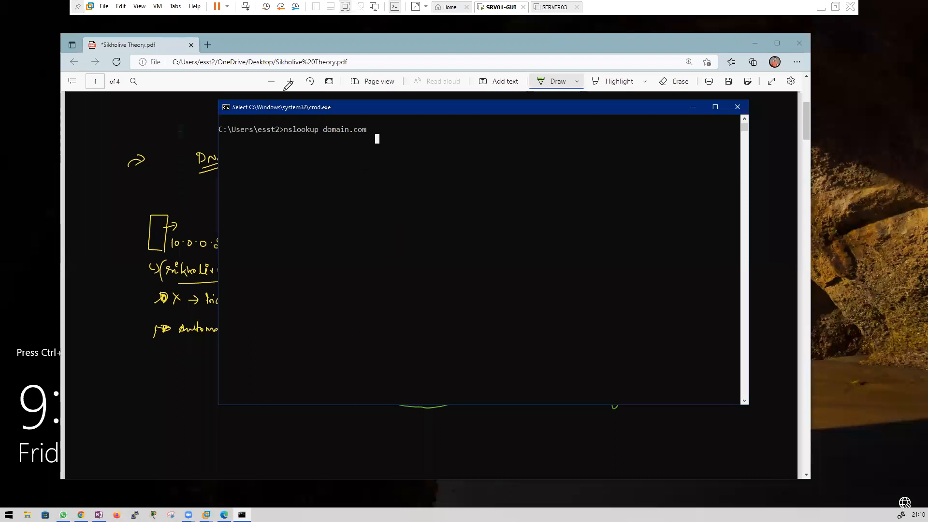
left_click(693, 106)
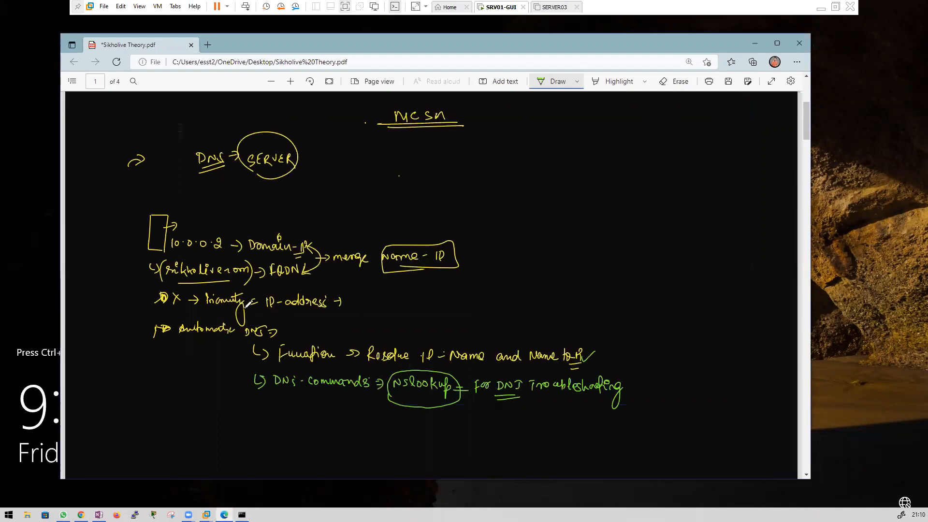
Step: Complete the green note line 'AD = Knowledge = DNS = Install' with an arrow bullet
scroll(321, 255, "down", 3)
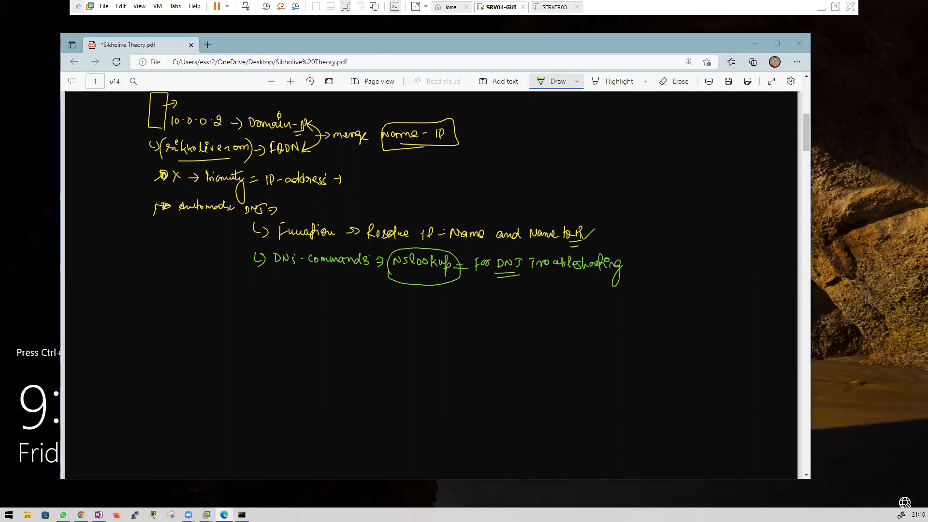
left_click_drag(258, 314, 301, 315)
mouse_move(306, 306)
left_mouse_down()
mouse_move(306, 317)
mouse_move(355, 317)
left_mouse_up()
mouse_move(369, 311)
left_mouse_down()
mouse_move(369, 322)
mouse_move(385, 311)
left_mouse_up()
left_click_drag(393, 312, 429, 317)
left_click_drag(426, 311, 434, 323)
left_click_drag(436, 315, 443, 319)
left_click_drag(445, 311, 447, 320)
left_click_drag(449, 310, 452, 321)
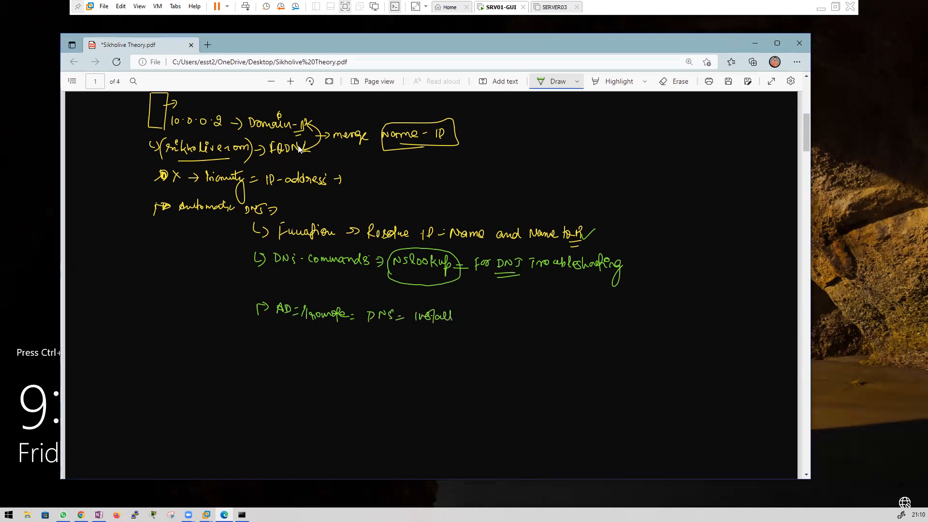
Step: Bracket the line, add '(IP-Name / Name-IP)' beside it, then switch to SRV01-GUI
mouse_move(260, 312)
left_mouse_down()
mouse_move(435, 338)
mouse_move(475, 317)
left_mouse_up()
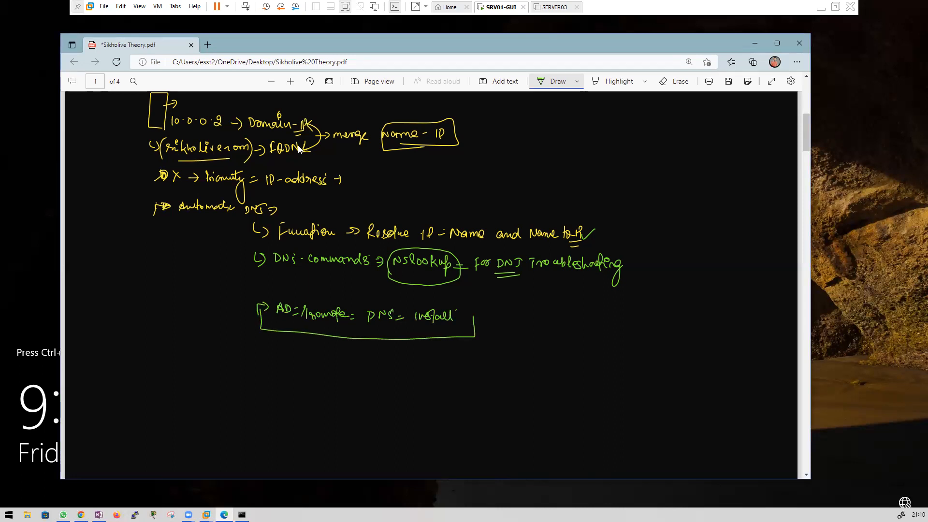
mouse_move(500, 320)
left_mouse_down()
mouse_move(502, 332)
mouse_move(509, 322)
left_mouse_up()
left_click_drag(514, 326, 557, 324)
left_click_drag(501, 343, 527, 351)
left_click_drag(530, 349, 535, 352)
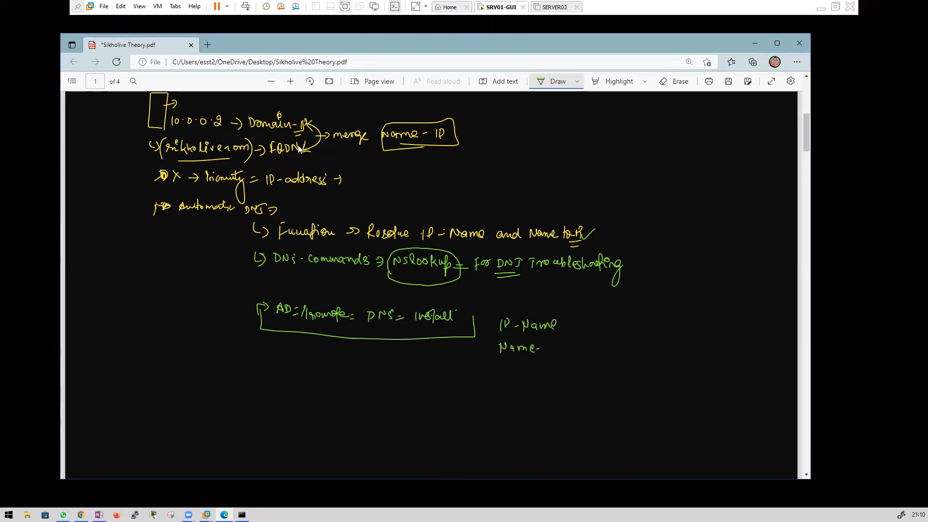
left_click_drag(554, 350, 571, 352)
left_click_drag(498, 309, 506, 363)
left_click(503, 7)
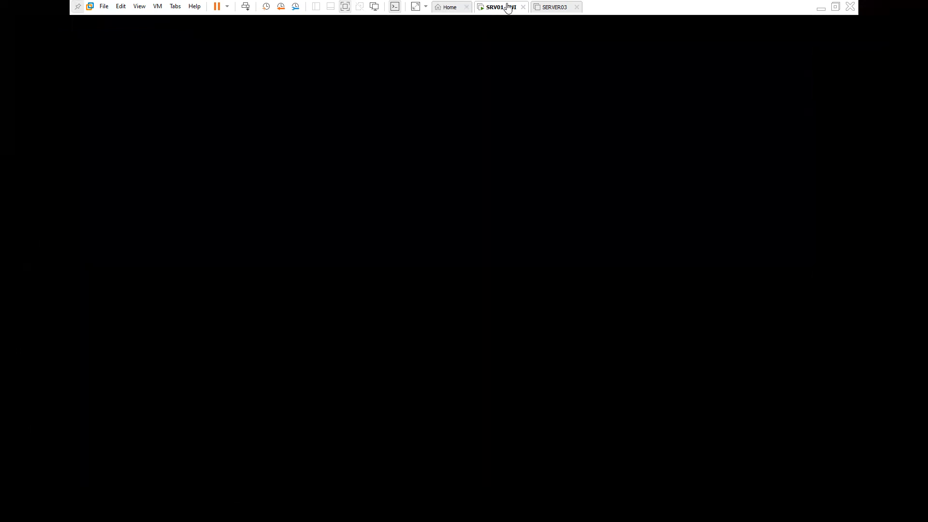
Step: Sign in to SRV01-GUI as Administrator with the account password
left_click(246, 6)
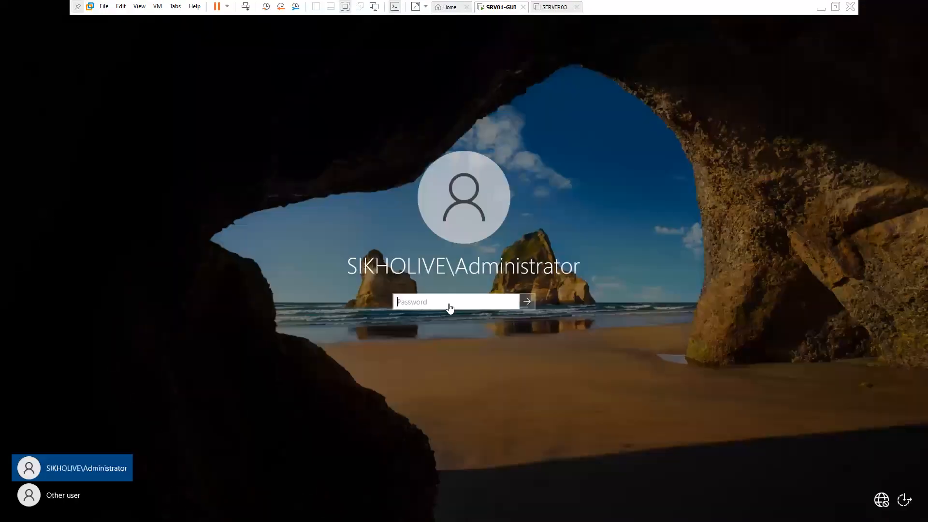
type("Pa$$w0rd")
key("Return")
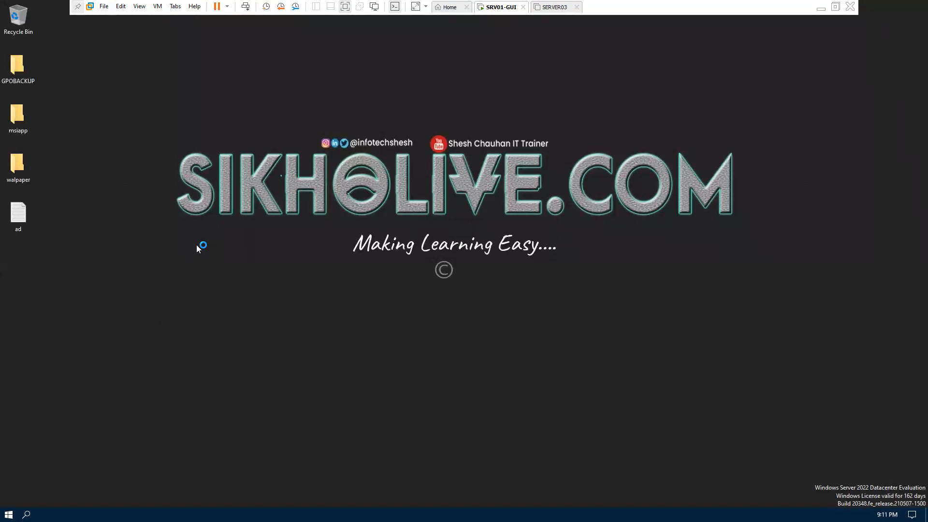
Step: Launch Command Prompt via Run 'cmd' and dismiss the Shutdown Event Tracker
key("super+r")
type("cmd")
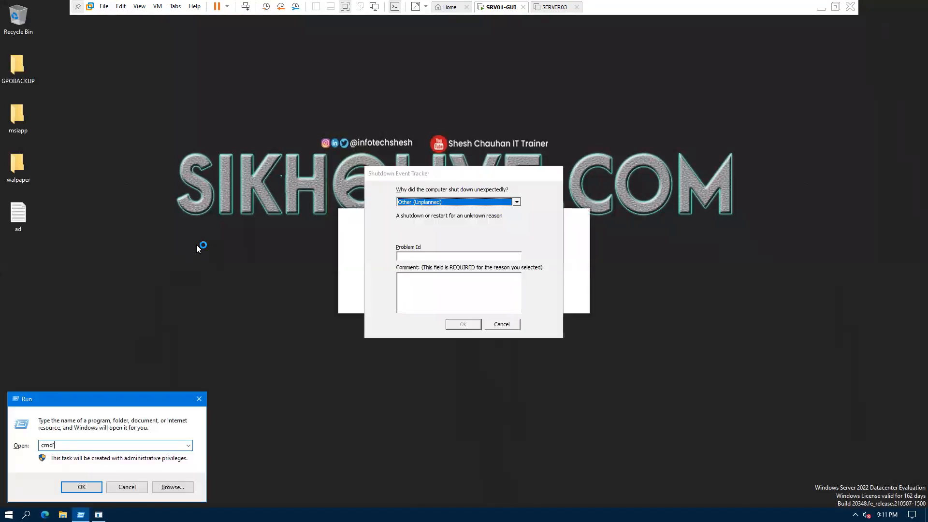
key("Return")
left_click(502, 324)
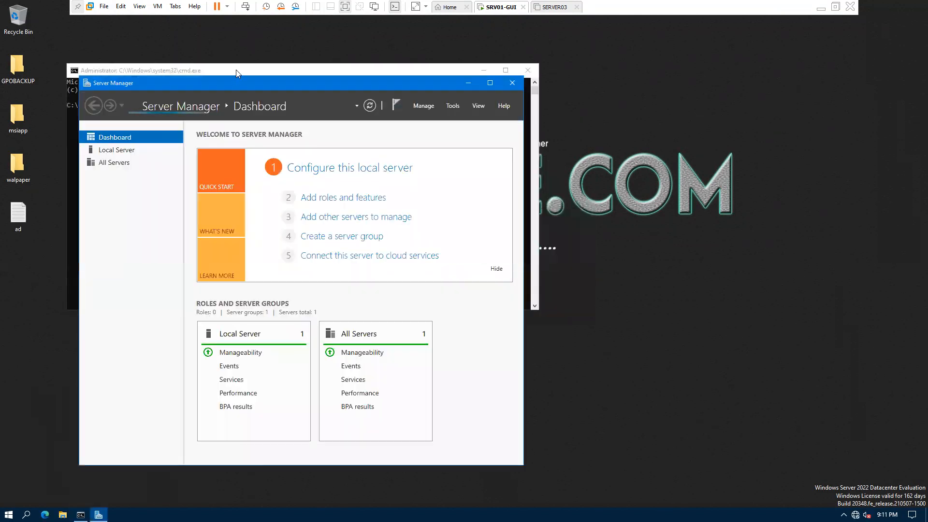
Step: Set the Command Prompt console font size to 24 in its Properties
left_click(236, 70)
right_click(252, 70)
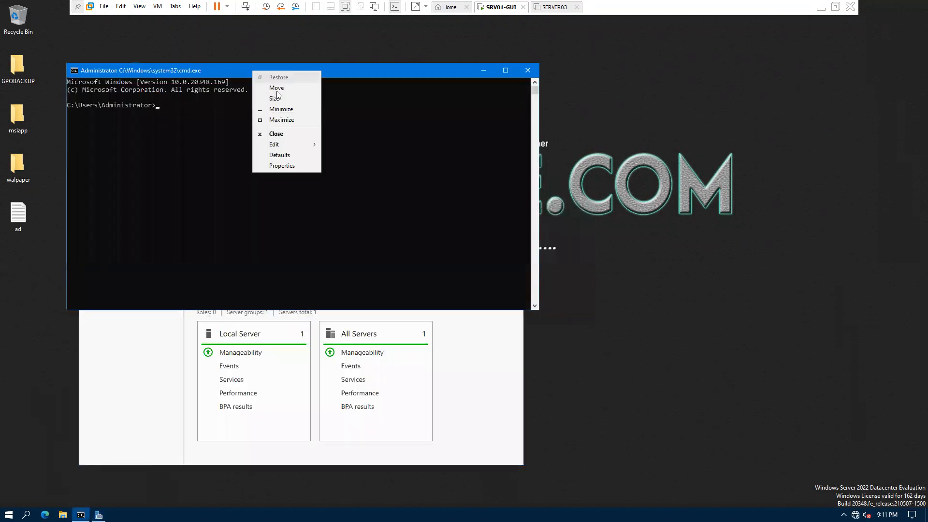
left_click(280, 165)
left_click(116, 95)
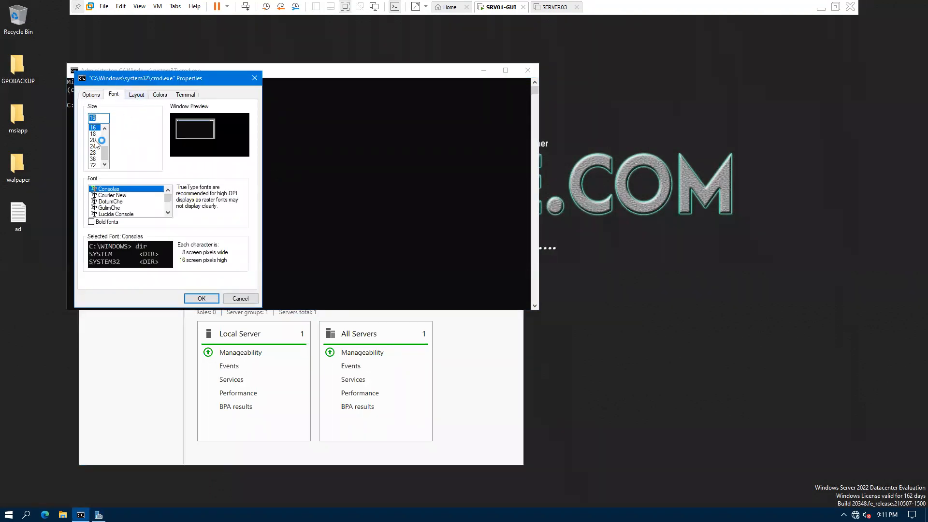
left_click(93, 147)
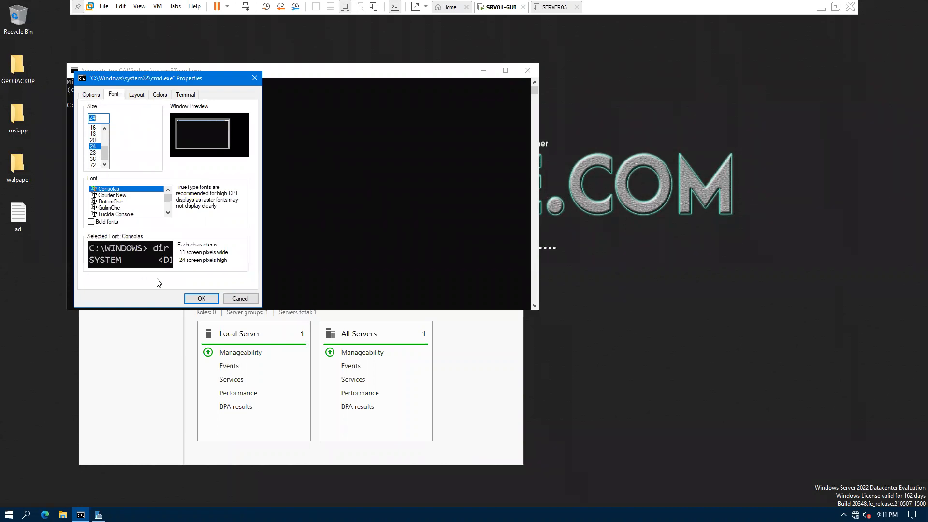
left_click(200, 298)
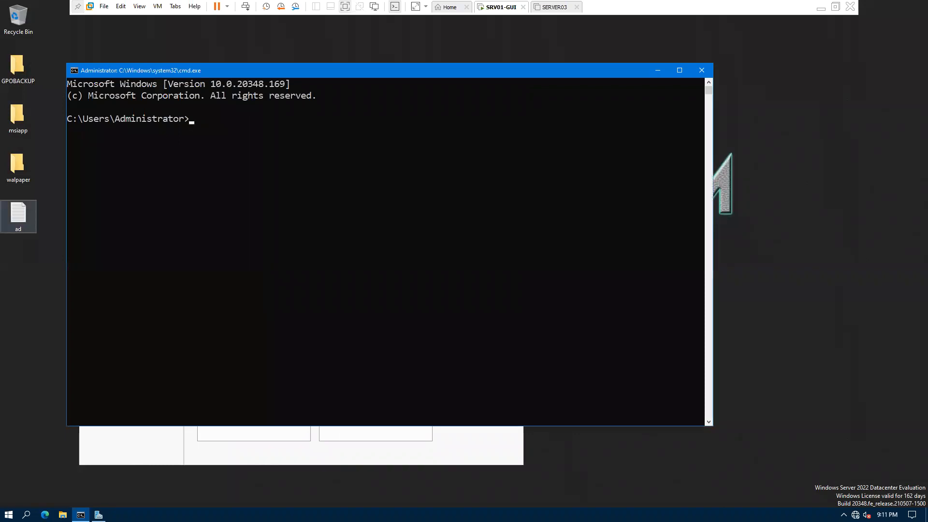
Step: Run 'nslookup sikholive.com' in the console
left_click(255, 153)
type("nslookup")
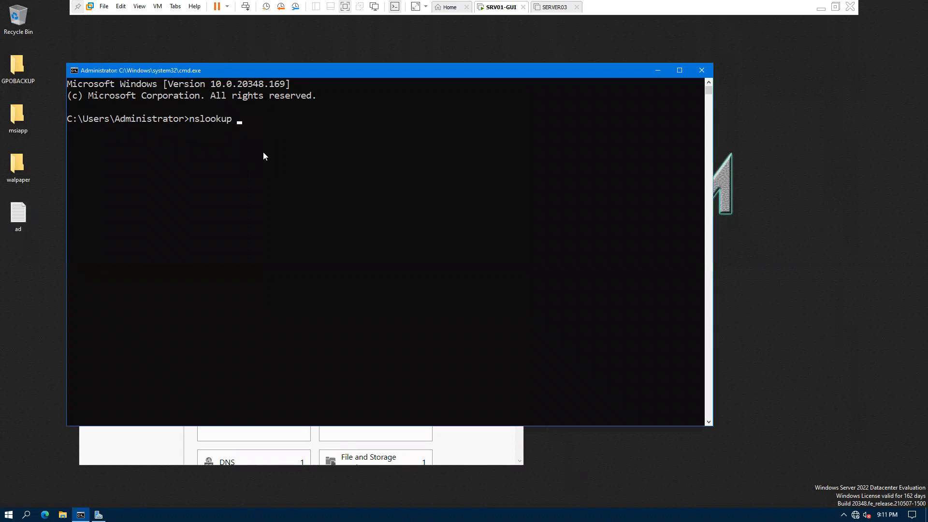
type(" sikholive.com")
key("Return")
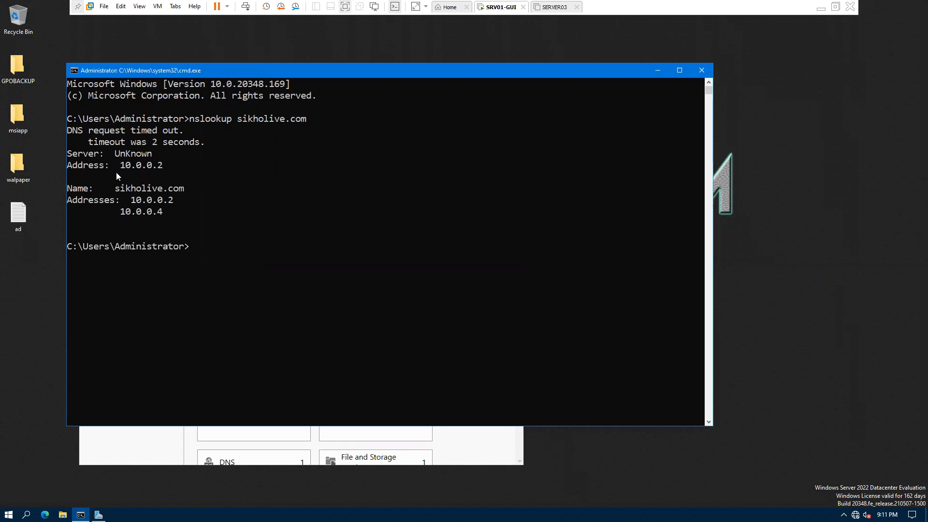
Step: Highlight sikholive.com and its addresses 10.0.0.2 and 10.0.0.4 in the lookup result
left_click_drag(114, 191, 166, 191)
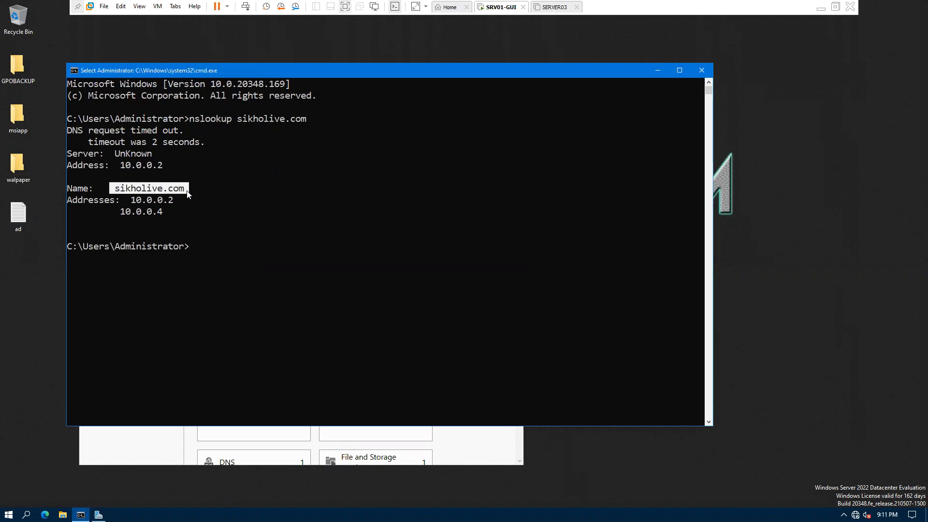
mouse_move(120, 213)
left_mouse_down()
mouse_move(149, 213)
mouse_move(135, 200)
mouse_move(177, 200)
mouse_move(119, 211)
left_mouse_up()
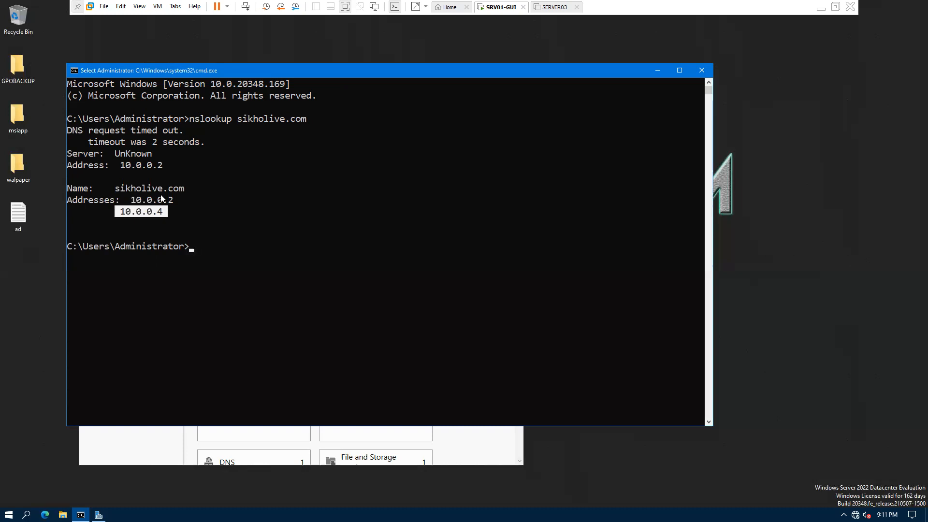
left_click(140, 211)
left_click_drag(116, 189, 189, 189)
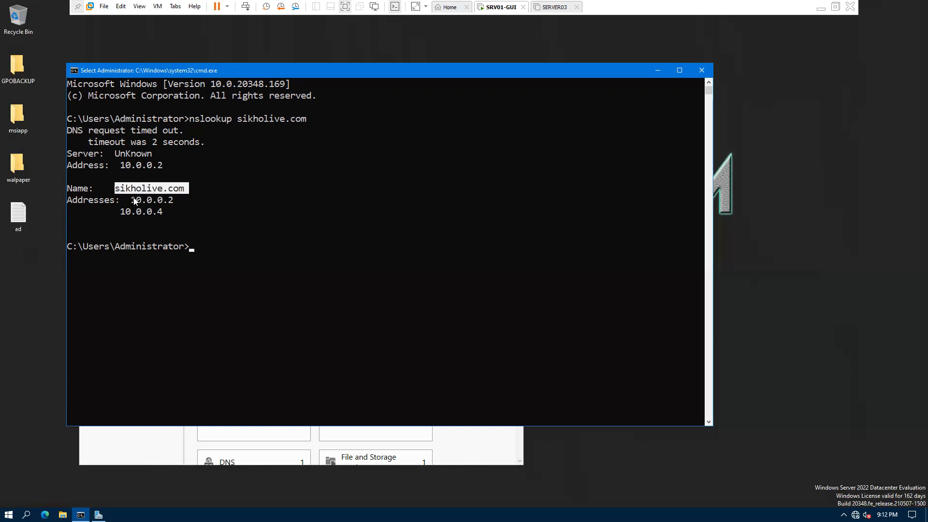
left_click_drag(127, 199, 177, 200)
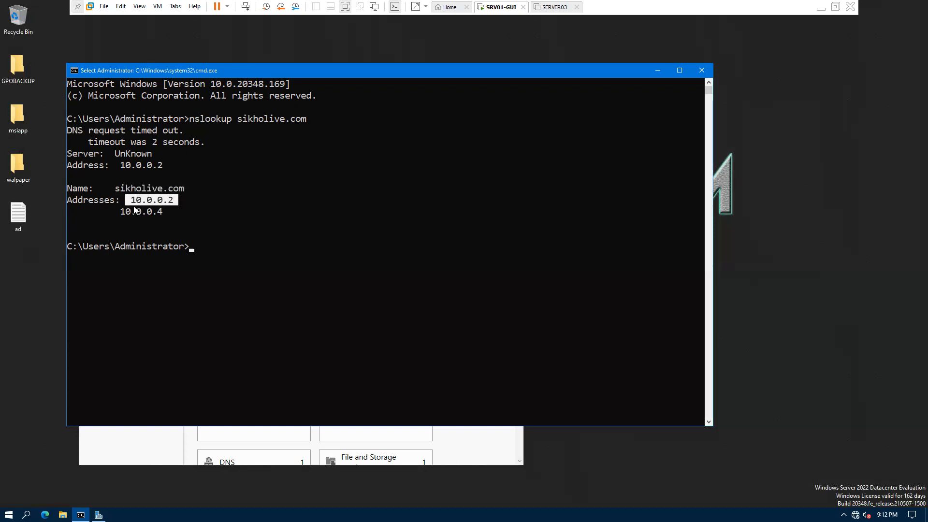
left_click_drag(119, 211, 166, 211)
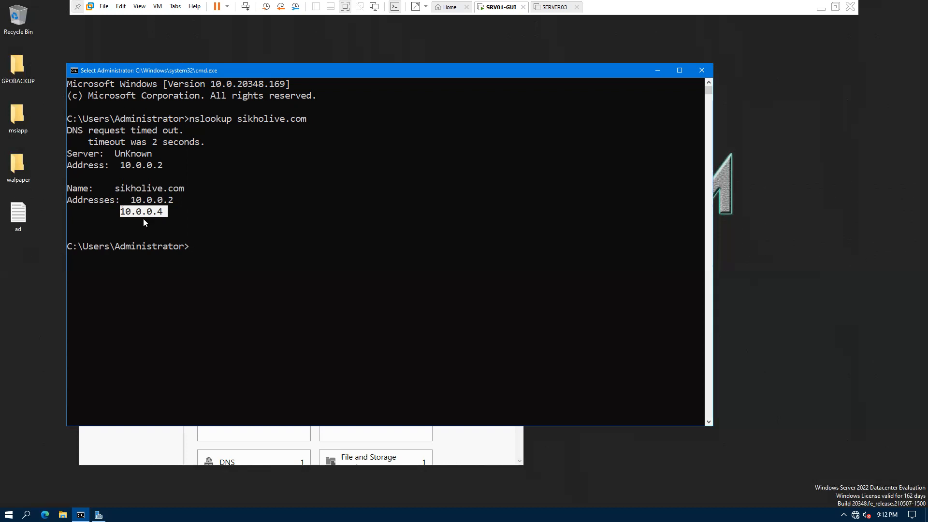
Step: Run a reverse lookup with 'nslookup 10.0.0.2'
left_click(245, 247)
type("nsloojup")
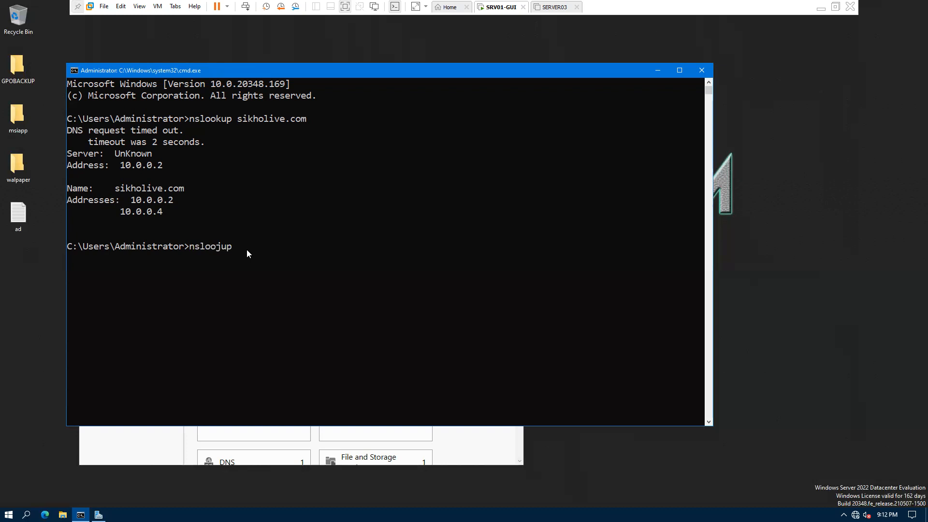
key("Up")
key("BackSpace")
key("BackSpace")
key("BackSpace")
key("BackSpace")
key("BackSpace")
key("BackSpace")
key("BackSpace")
key("BackSpace")
key("BackSpace")
key("BackSpace")
key("BackSpace")
key("BackSpace")
key("BackSpace")
type("10.0.0.2")
key("Return")
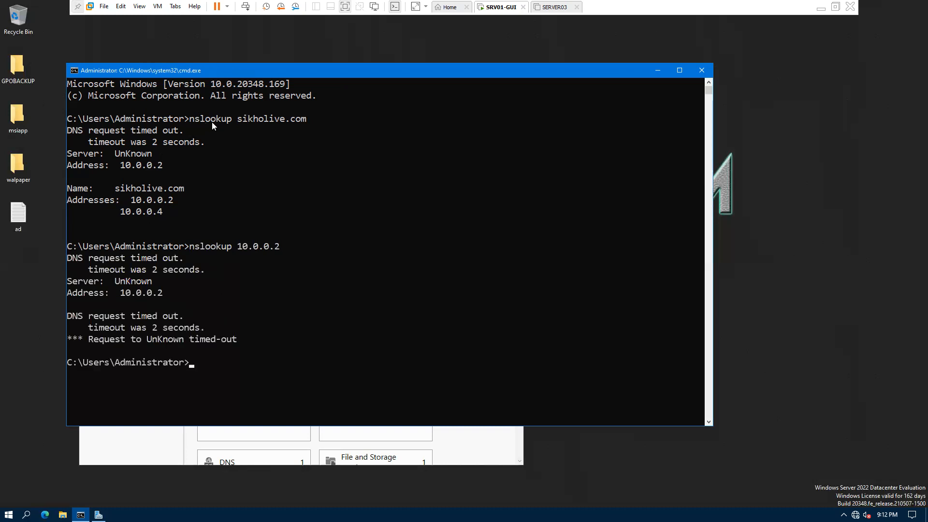
Step: Highlight the server address and unknown name in both lookups, then return to the PDF notes
left_click_drag(236, 120, 301, 120)
left_click_drag(118, 166, 164, 167)
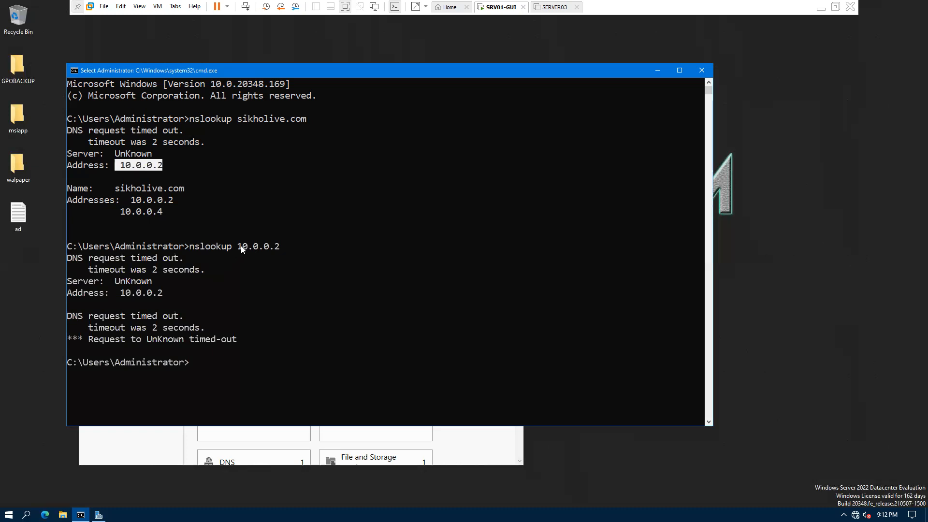
left_click_drag(239, 247, 279, 247)
left_click_drag(163, 280, 194, 282)
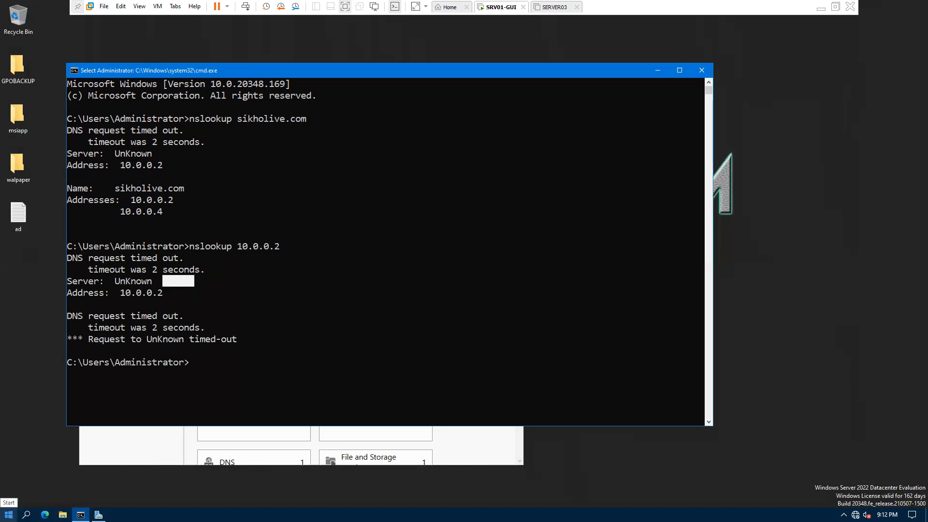
key("alt+Tab")
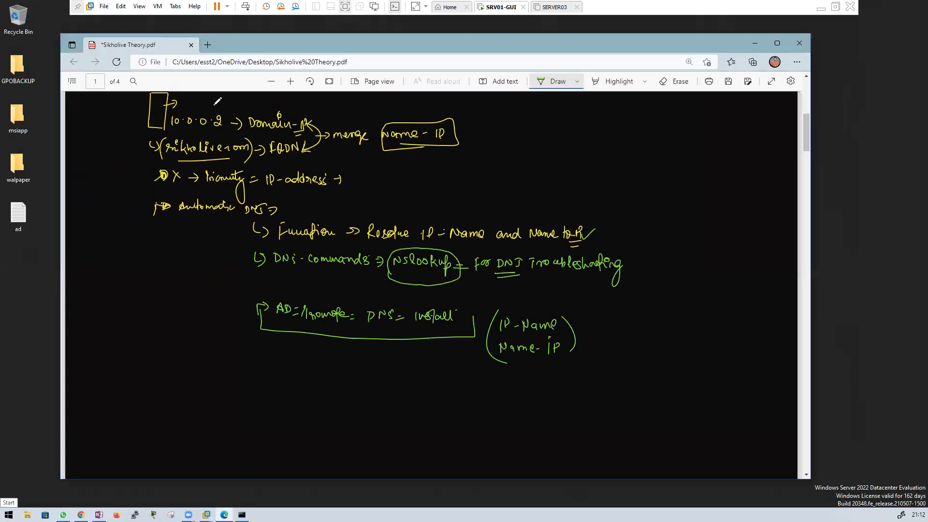
Step: Scroll below the bracket notes, draw a green arrow bullet, and begin writing 'DNS'
left_click_drag(252, 45, 264, 34)
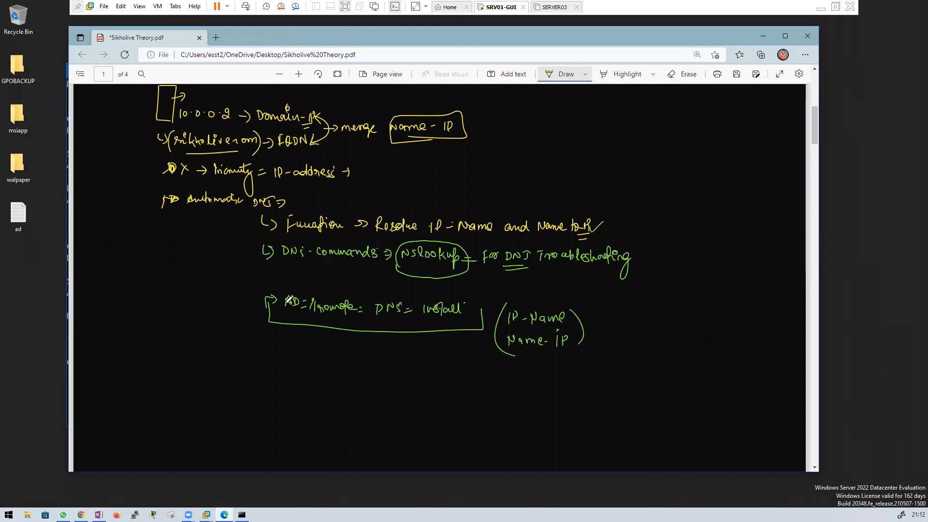
scroll(307, 319, "down", 1)
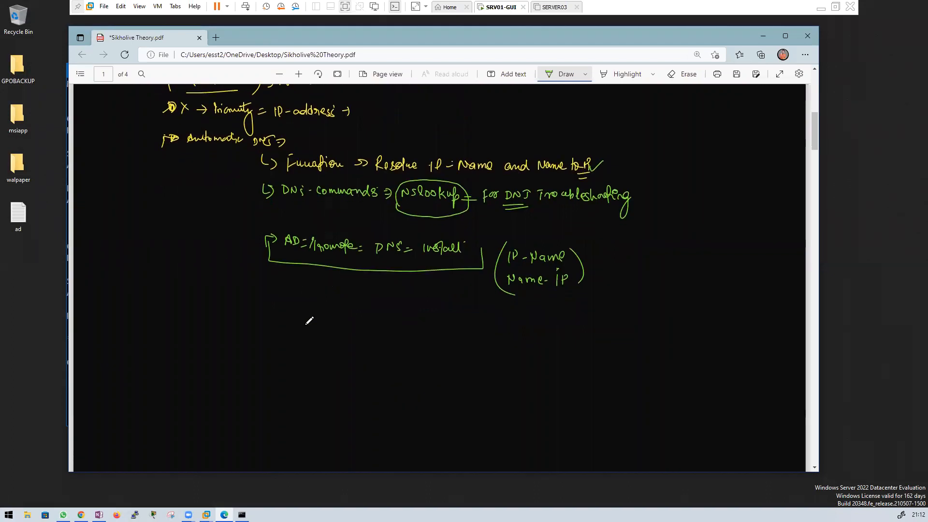
mouse_move(157, 326)
left_mouse_down()
mouse_move(157, 317)
mouse_move(174, 317)
left_mouse_up()
scroll(306, 326, "down", 3)
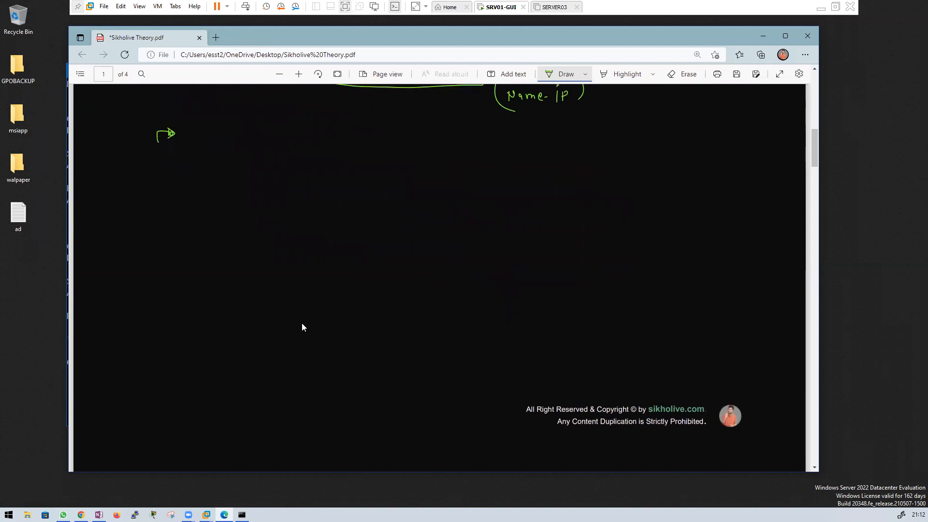
scroll(311, 317, "up", 1)
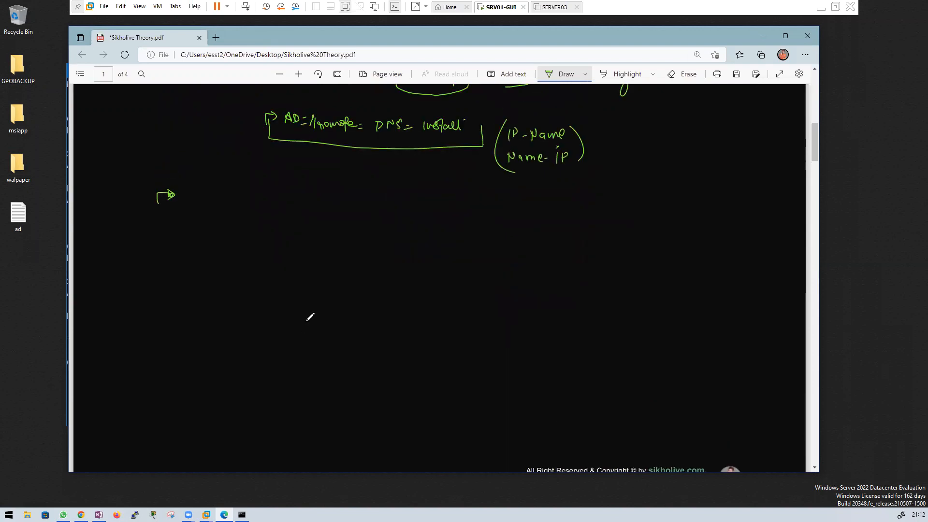
left_click_drag(398, 210, 399, 221)
Step: Finish the 'DNS' heading, draw a long arrowed line, and write 'Domain Name System' beside it
mouse_move(397, 210)
left_mouse_down()
mouse_move(397, 221)
mouse_move(418, 211)
mouse_move(429, 224)
mouse_move(408, 260)
left_mouse_up()
mouse_move(226, 271)
left_mouse_down()
mouse_move(559, 256)
mouse_move(564, 271)
left_mouse_up()
left_click_drag(228, 271, 235, 272)
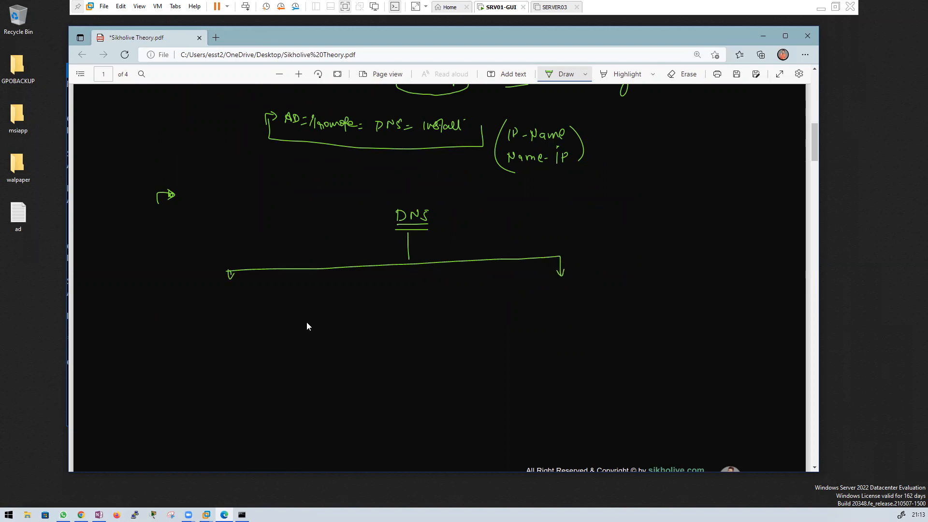
left_click_drag(432, 199, 481, 201)
left_click_drag(485, 203, 539, 213)
left_click_drag(542, 205, 552, 210)
mouse_move(549, 198)
left_mouse_down()
mouse_move(550, 209)
mouse_move(564, 203)
left_mouse_up()
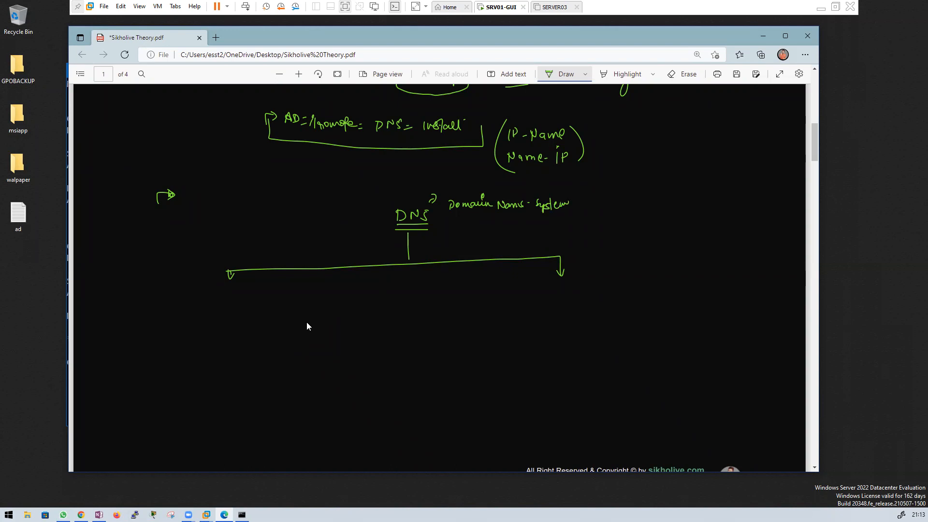
Step: Add an underlined 'TCP+UDP' branch with an arrow pointing to a boxed '53'
left_click_drag(408, 252, 473, 241)
left_click_drag(435, 254, 472, 248)
mouse_move(408, 246)
left_mouse_down()
mouse_move(394, 240)
mouse_move(392, 249)
left_mouse_up()
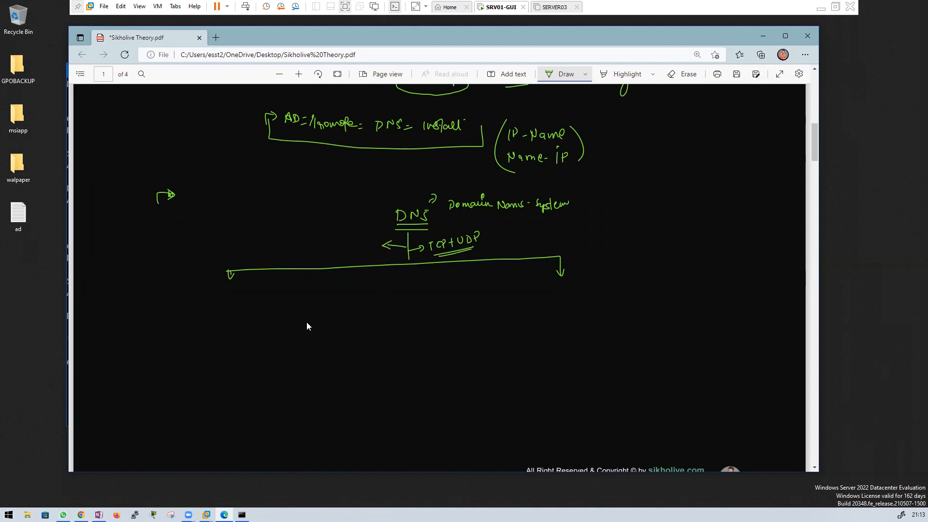
mouse_move(363, 244)
left_mouse_down()
mouse_move(359, 250)
mouse_move(376, 234)
mouse_move(355, 252)
mouse_move(356, 236)
left_mouse_up()
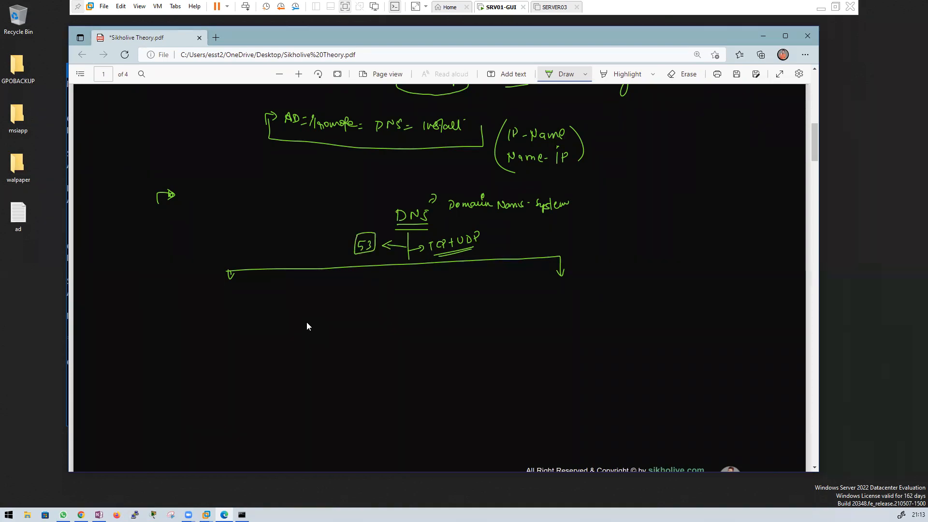
Step: Switch the ink to white, write 'Name to IP', and label the left branch 'Forward lookup zone'
left_click(585, 74)
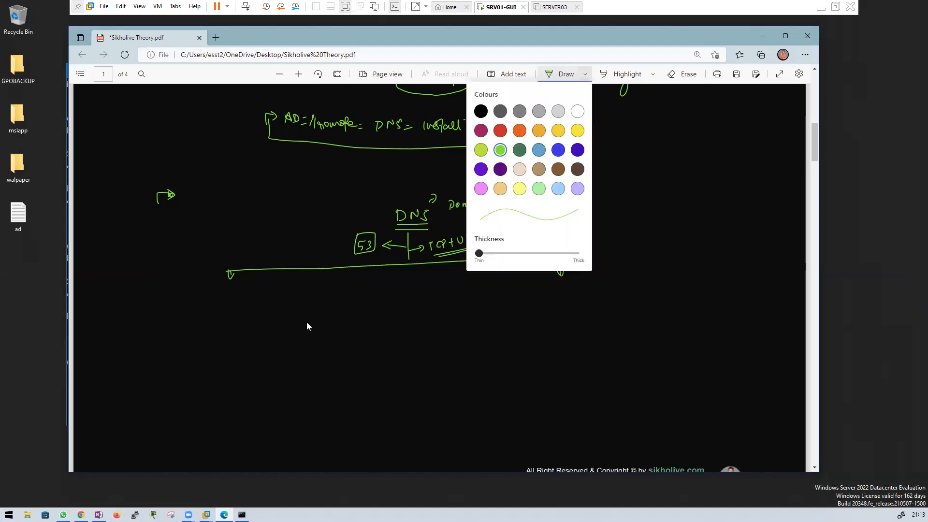
left_click(355, 195)
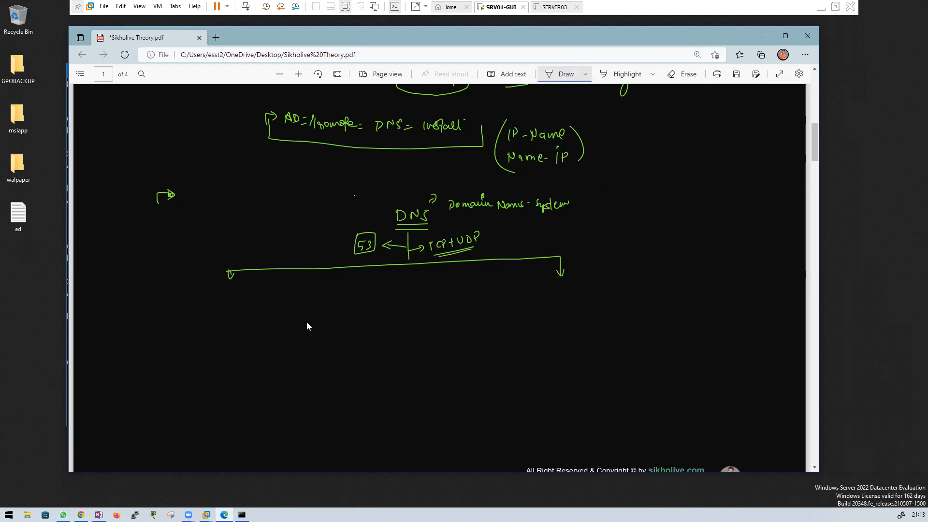
mouse_move(249, 233)
left_mouse_down()
mouse_move(306, 215)
mouse_move(313, 224)
left_mouse_up()
left_click_drag(193, 289, 200, 300)
left_click_drag(202, 300, 227, 293)
mouse_move(229, 286)
left_mouse_down()
mouse_move(226, 298)
mouse_move(245, 298)
left_mouse_up()
left_click_drag(253, 292, 267, 292)
left_click_drag(268, 290, 269, 305)
left_click_drag(269, 291, 283, 298)
left_click_drag(287, 289, 287, 290)
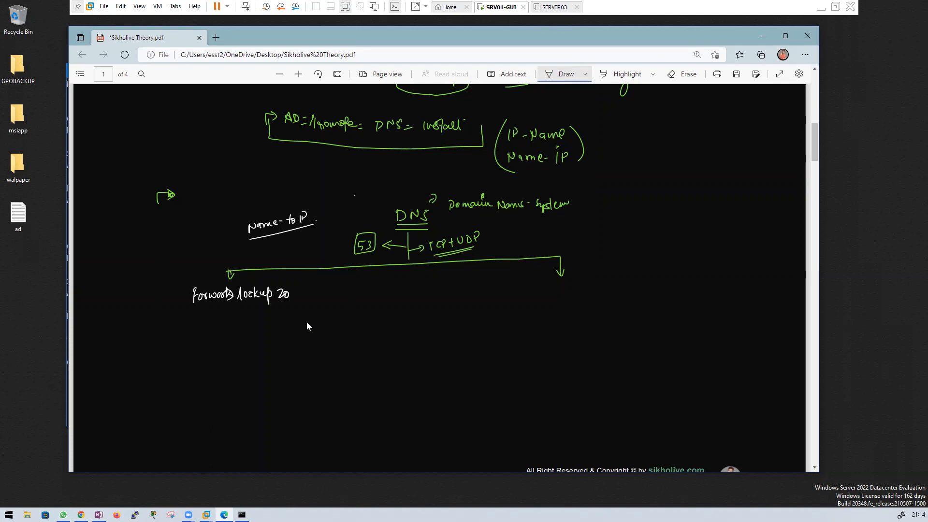
Step: Label the right branch 'Reverse lookup zone' in white ink
left_click_drag(551, 292, 551, 306)
mouse_move(551, 290)
left_mouse_down()
mouse_move(562, 306)
mouse_move(568, 301)
left_mouse_up()
left_click_drag(567, 297, 579, 296)
left_click_drag(578, 302, 616, 298)
mouse_move(617, 296)
left_mouse_down()
mouse_move(628, 295)
mouse_move(631, 310)
left_mouse_up()
left_click_drag(632, 290, 649, 298)
left_click_drag(648, 290, 666, 287)
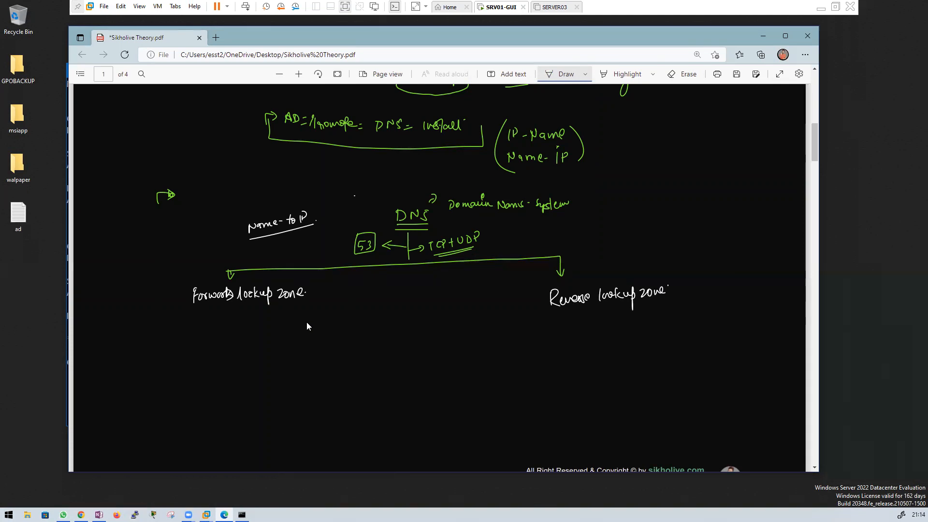
Step: Add an arrow and underlined 'Name to IP' under Forward lookup zone, then move Edge aside
left_click_drag(186, 332, 190, 321)
left_click_drag(191, 320, 199, 321)
mouse_move(210, 328)
left_mouse_down()
mouse_move(211, 318)
mouse_move(227, 325)
left_mouse_up()
left_click_drag(227, 324, 270, 323)
left_click_drag(274, 313, 275, 319)
left_click_drag(263, 325, 277, 328)
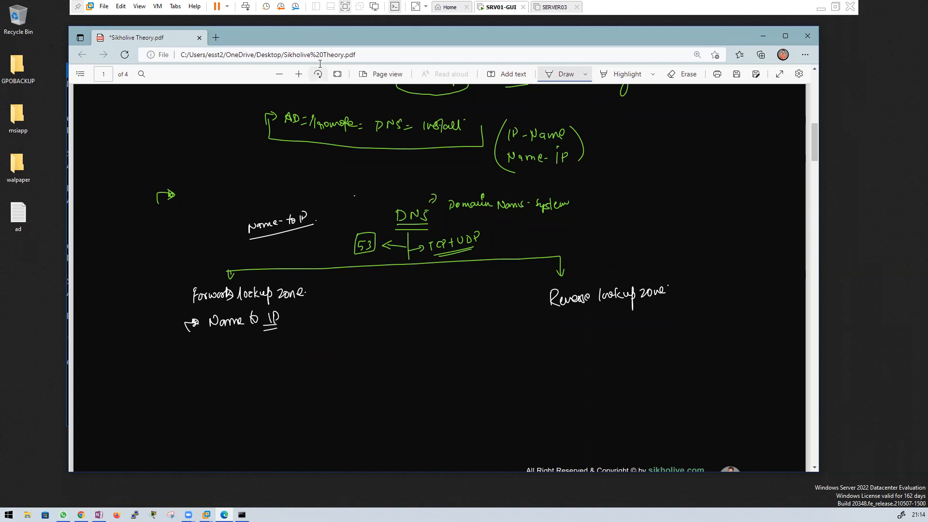
left_click_drag(329, 37, 370, 61)
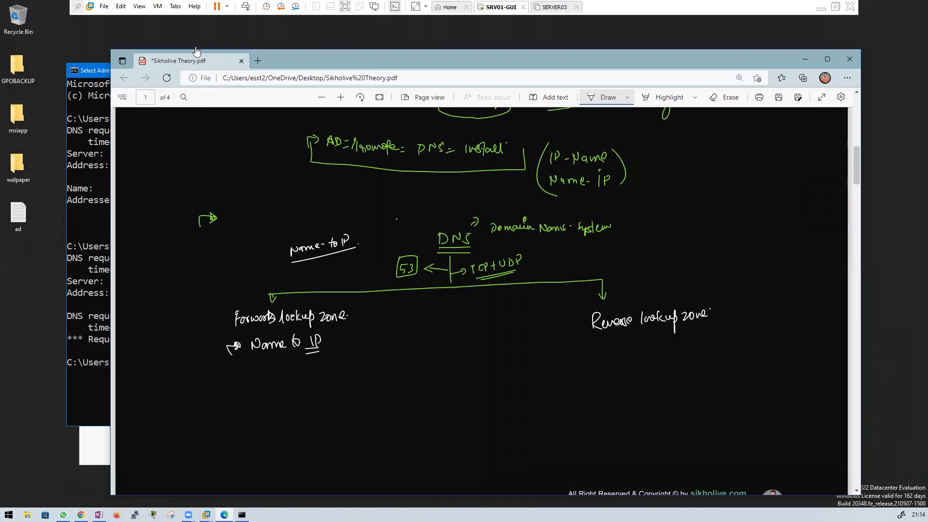
left_click_drag(292, 65, 357, 60)
Step: Highlight sikholive.com, server 10.0.0.2 and the timed-out 10.0.0.2 reverse lookup, then return to Edge
left_click(160, 77)
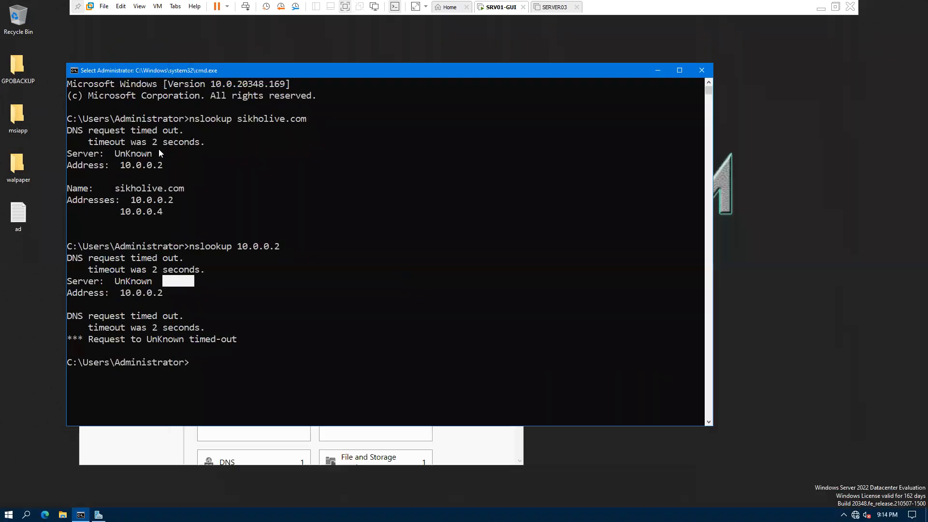
left_click(144, 293)
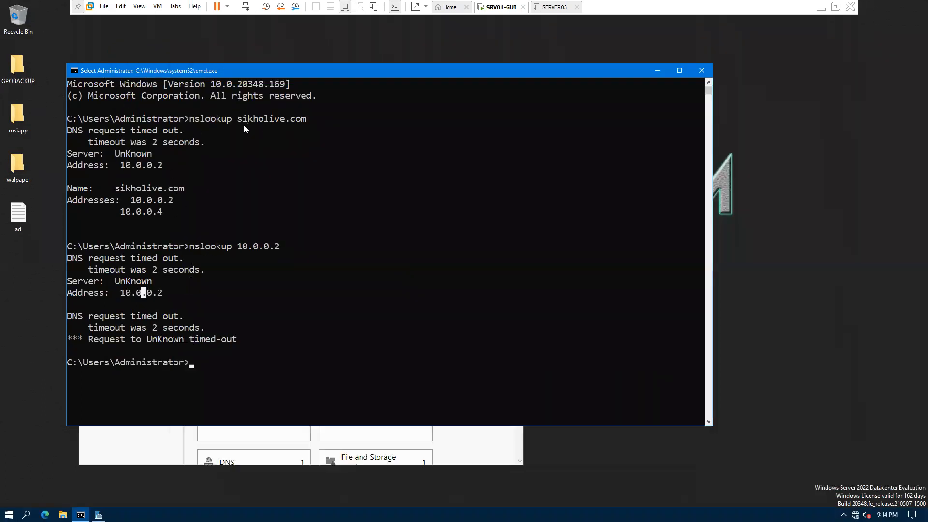
double_click(283, 124)
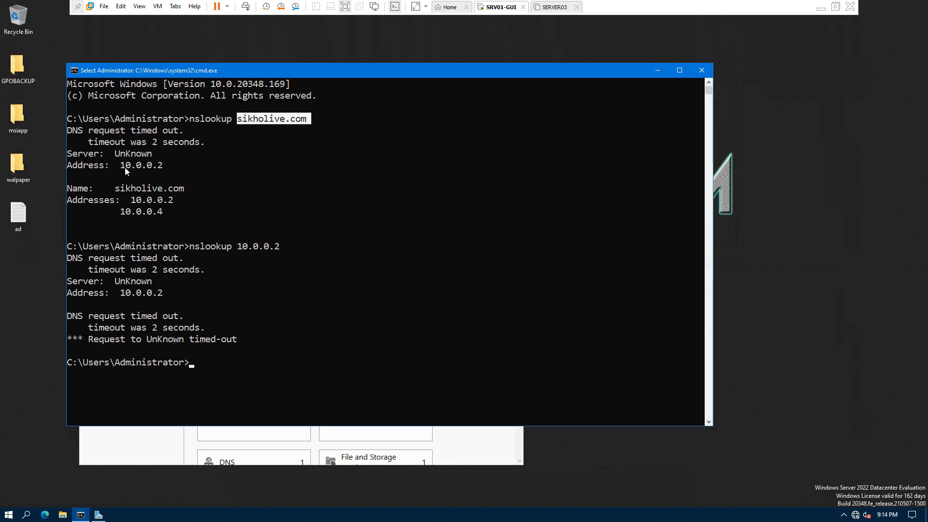
left_click_drag(133, 167, 171, 166)
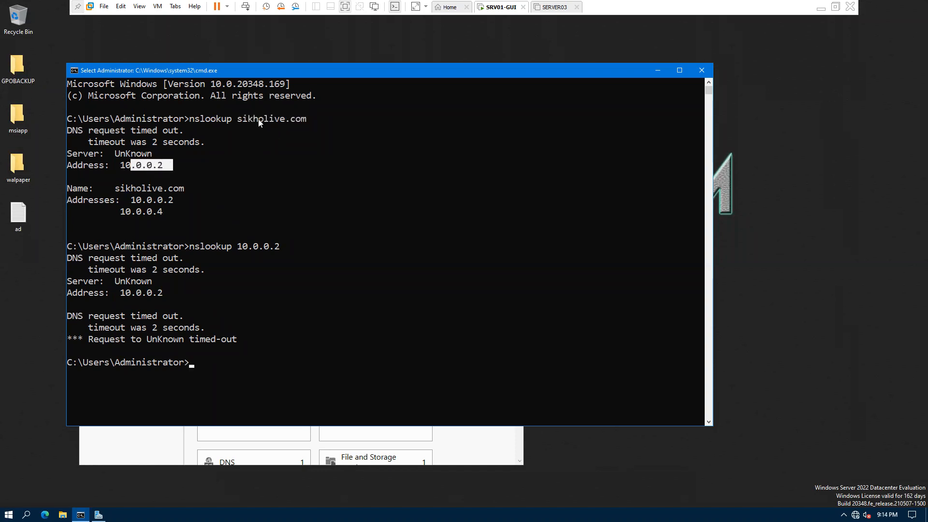
left_click_drag(255, 119, 267, 129)
left_click_drag(166, 168, 159, 166)
left_click(239, 247)
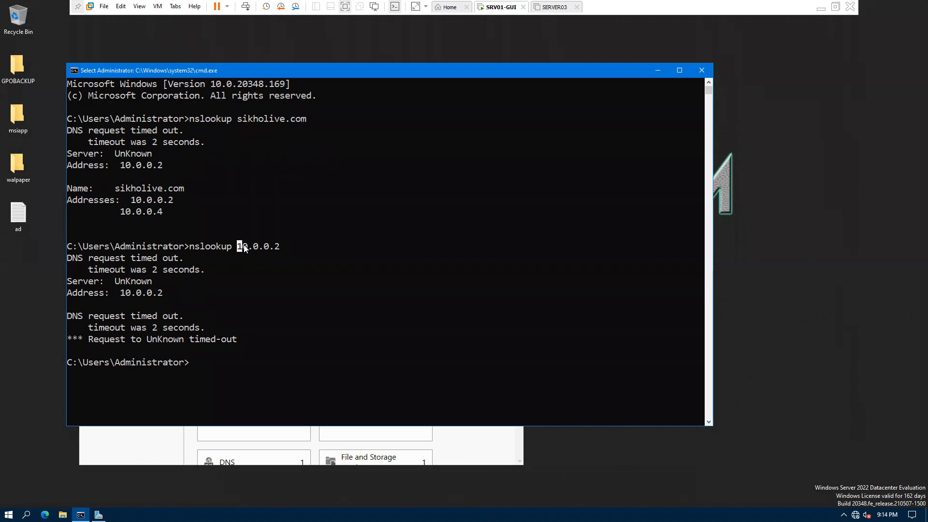
left_click_drag(248, 248, 260, 250)
left_click_drag(193, 247, 199, 327)
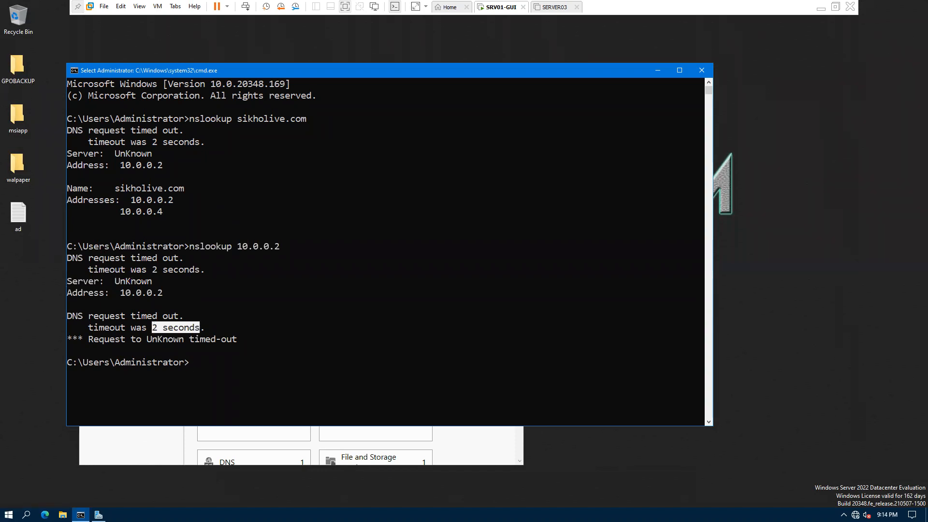
key("alt+Tab")
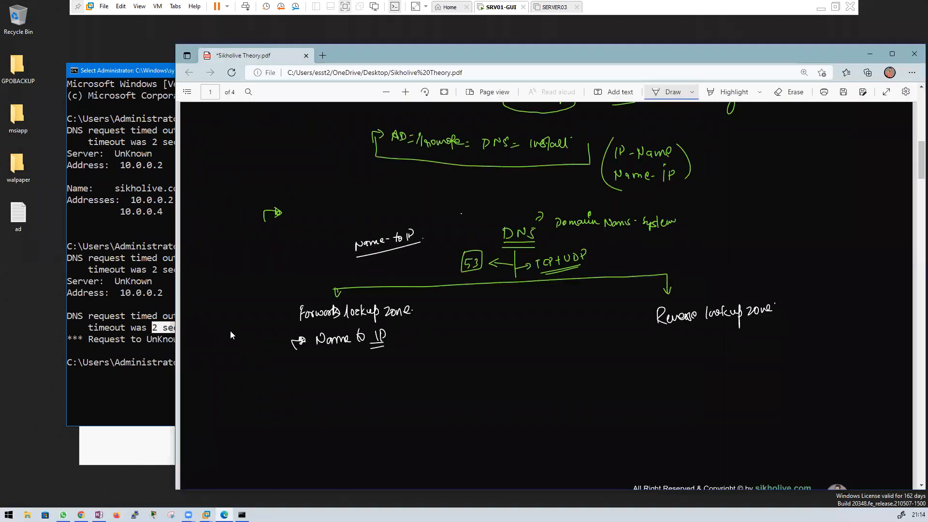
Step: Write and underline 'IP to Name' under Reverse lookup zone, and underline 'Name to IP'
mouse_move(658, 319)
left_mouse_down()
mouse_move(657, 331)
mouse_move(701, 330)
left_mouse_up()
left_click_drag(709, 329, 772, 314)
mouse_move(672, 345)
left_mouse_down()
mouse_move(671, 356)
mouse_move(743, 339)
left_mouse_up()
left_click(748, 341)
left_click_drag(671, 357, 746, 346)
left_click_drag(319, 356, 363, 352)
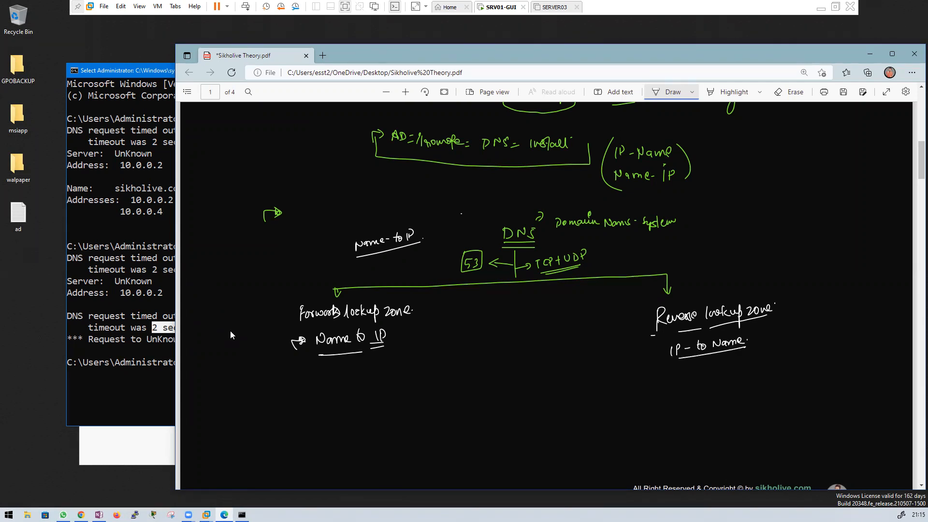
Step: Draw a dashed divider between the zone columns and a branching line under 'Name to IP'
left_click_drag(513, 290, 516, 329)
left_click_drag(519, 351, 518, 363)
left_click_drag(519, 385, 519, 390)
left_click_drag(520, 423, 518, 480)
scroll(435, 241, "down", 4)
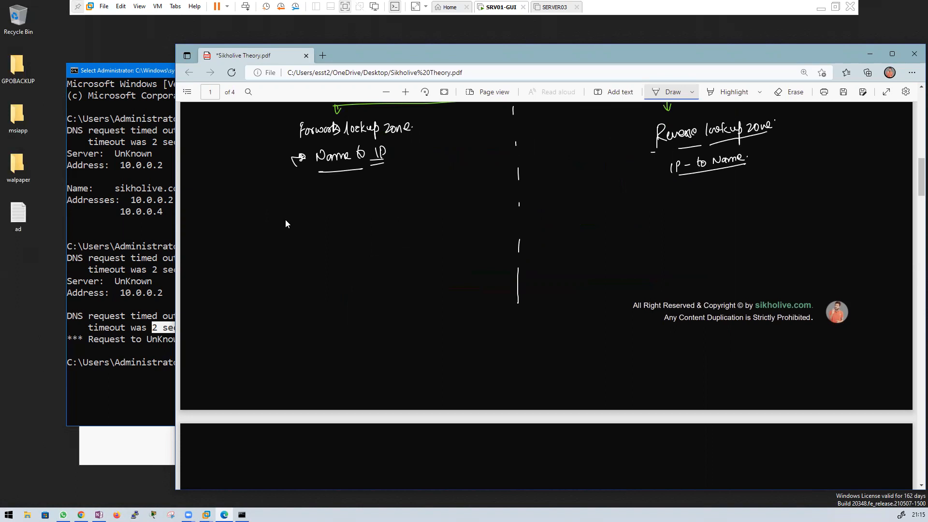
left_click_drag(340, 173, 338, 209)
Step: Draw a three-way branch under Name to IP labelled Primary zone, Secondary zone and Stub zone
mouse_move(209, 239)
left_mouse_down()
mouse_move(387, 203)
mouse_move(459, 201)
left_mouse_up()
left_click_drag(331, 219, 334, 230)
left_click_drag(209, 239, 211, 250)
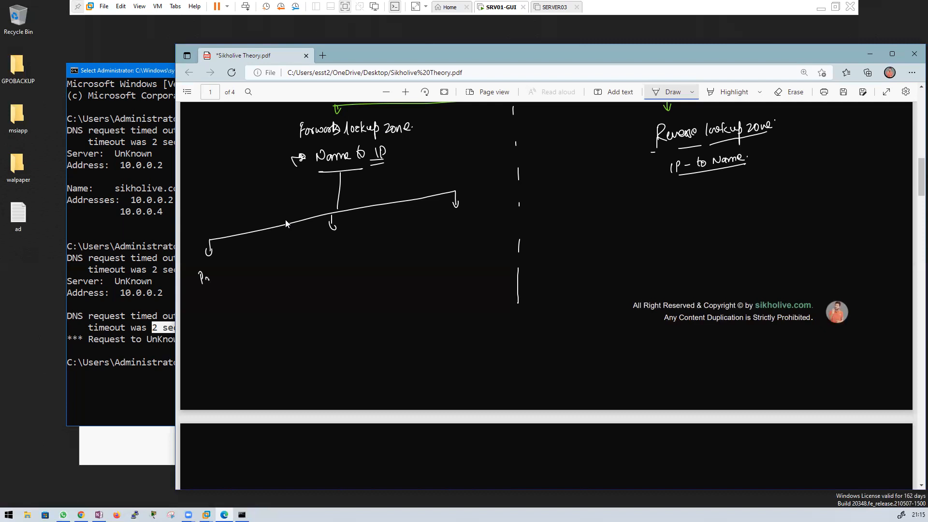
left_click_drag(227, 271, 229, 285)
left_click_drag(232, 267, 248, 267)
left_click_drag(248, 266, 253, 264)
mouse_move(328, 242)
left_mouse_down()
mouse_move(323, 251)
mouse_move(335, 251)
mouse_move(354, 234)
mouse_move(366, 253)
mouse_move(365, 242)
mouse_move(393, 230)
mouse_move(438, 234)
mouse_move(455, 225)
left_mouse_up()
left_click_drag(457, 215, 463, 227)
mouse_move(467, 216)
left_mouse_down()
mouse_move(469, 224)
mouse_move(489, 209)
left_mouse_up()
left_click_drag(455, 239, 476, 232)
left_click_drag(689, 180, 686, 202)
Step: Draw the matching branch under IP to Name with Primary, Secondary and Stub labels
mouse_move(567, 215)
left_mouse_down()
mouse_move(782, 195)
mouse_move(838, 201)
left_mouse_up()
left_click_drag(568, 220, 567, 235)
mouse_move(560, 236)
left_mouse_down()
mouse_move(570, 230)
mouse_move(564, 248)
left_mouse_up()
mouse_move(567, 251)
left_mouse_down()
mouse_move(573, 239)
mouse_move(597, 255)
left_mouse_up()
left_click_drag(601, 241, 622, 242)
left_click_drag(689, 202, 692, 236)
left_click_drag(685, 229, 703, 223)
mouse_move(702, 211)
left_mouse_down()
mouse_move(693, 215)
mouse_move(703, 211)
left_mouse_up()
mouse_move(679, 246)
left_mouse_down()
mouse_move(675, 255)
mouse_move(723, 244)
mouse_move(726, 265)
left_mouse_up()
mouse_move(835, 199)
left_mouse_down()
mouse_move(827, 218)
mouse_move(827, 195)
left_mouse_up()
mouse_move(819, 230)
left_mouse_down()
mouse_move(812, 239)
mouse_move(866, 230)
left_mouse_up()
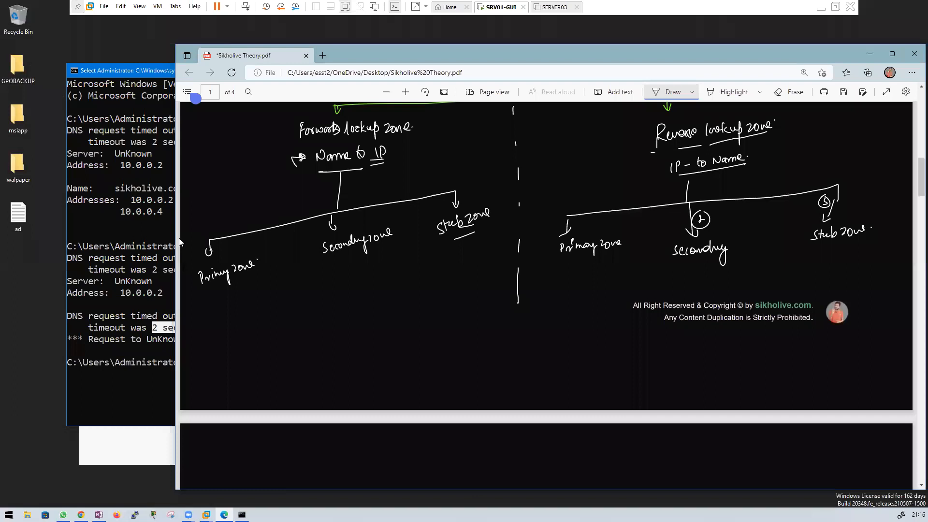
Step: Number the forward branches 1–3, circle the numbers, and underline Primary zone
left_click_drag(249, 278, 256, 277)
left_click_drag(336, 266, 340, 263)
left_click_drag(345, 223, 349, 223)
left_click_drag(442, 199, 442, 206)
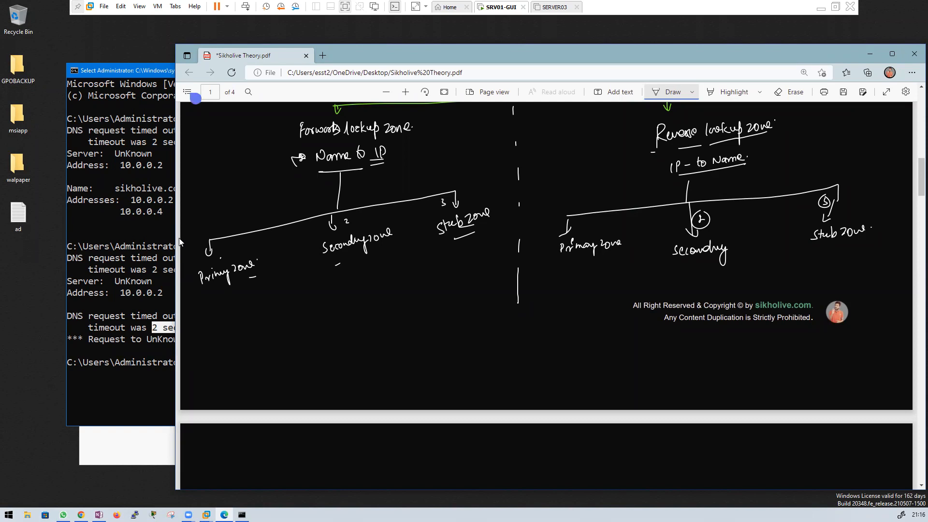
left_click_drag(215, 253, 217, 256)
left_click_drag(348, 215, 345, 216)
left_click_drag(444, 197, 442, 198)
left_click_drag(244, 274, 255, 275)
left_click_drag(204, 292, 256, 277)
Step: Write 'Master data DC|Root' under Primary zone, double-underlining DC
mouse_move(196, 306)
left_mouse_down()
mouse_move(197, 314)
mouse_move(215, 310)
left_mouse_up()
left_click_drag(210, 307, 252, 294)
left_click_drag(251, 301, 265, 290)
left_click_drag(211, 320, 212, 331)
left_click_drag(227, 320, 229, 332)
mouse_move(211, 339)
left_mouse_down()
mouse_move(231, 336)
mouse_move(233, 326)
mouse_move(231, 336)
left_mouse_up()
mouse_move(238, 319)
left_mouse_down()
mouse_move(236, 329)
mouse_move(254, 311)
mouse_move(261, 325)
mouse_move(270, 307)
left_mouse_up()
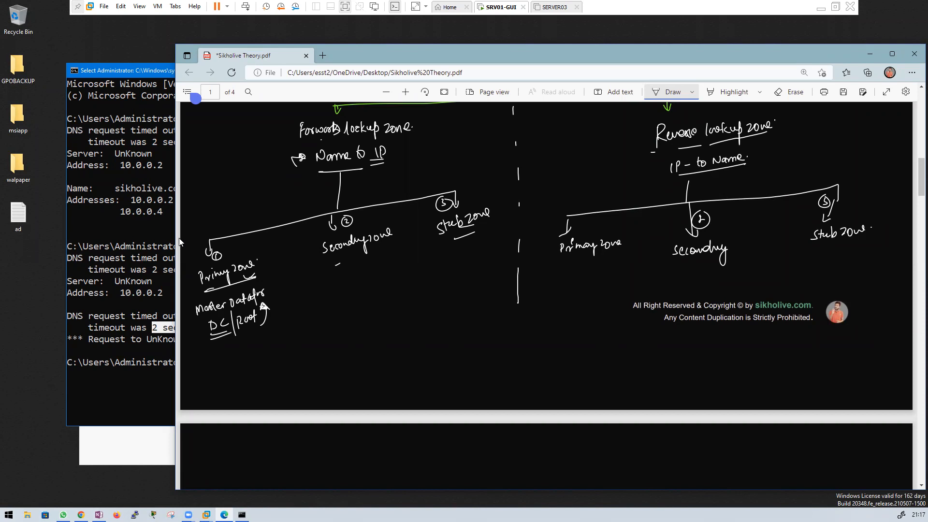
mouse_move(267, 251)
left_mouse_down()
mouse_move(261, 254)
mouse_move(272, 259)
left_mouse_up()
Step: Bracket Secondary zone, note 'Backup of P.2' beneath it, and arrow it from DC|Root
mouse_move(320, 257)
left_mouse_down()
mouse_move(342, 262)
mouse_move(399, 237)
left_mouse_up()
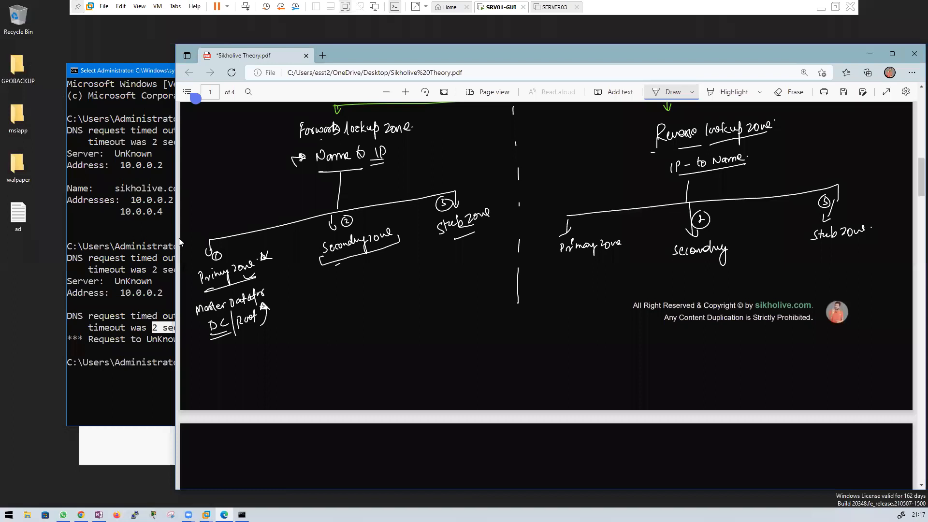
mouse_move(333, 268)
left_mouse_down()
mouse_move(335, 278)
mouse_move(362, 270)
mouse_move(363, 280)
mouse_move(380, 271)
left_mouse_up()
mouse_move(392, 258)
left_mouse_down()
mouse_move(391, 267)
mouse_move(396, 258)
mouse_move(404, 265)
left_mouse_up()
left_click_drag(392, 273, 406, 270)
mouse_move(276, 317)
left_mouse_down()
mouse_move(315, 314)
mouse_move(363, 288)
left_mouse_up()
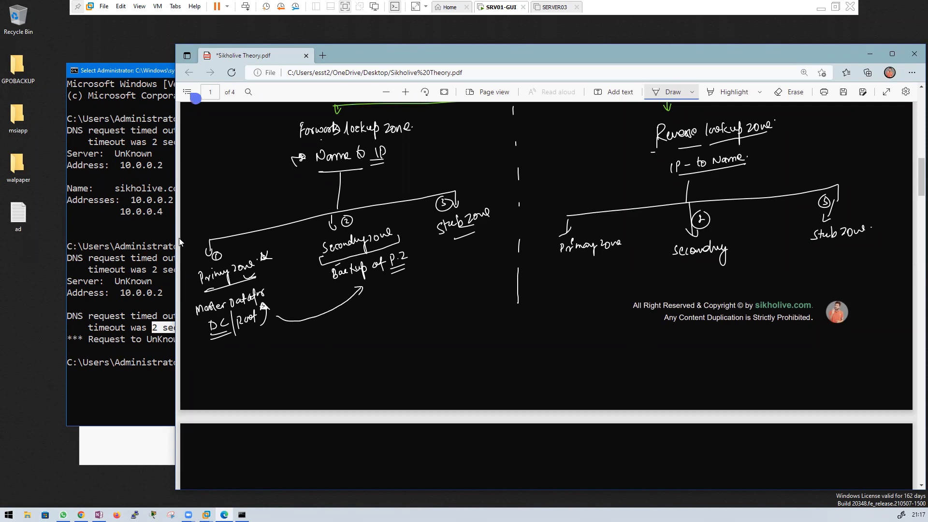
left_click_drag(357, 285, 370, 292)
mouse_move(247, 352)
left_mouse_down()
mouse_move(247, 338)
mouse_move(252, 345)
left_mouse_up()
left_click_drag(353, 287, 358, 292)
left_click_drag(269, 303, 281, 304)
Step: Put Stub zone in parentheses and draw a bracket leading toward it
left_click_drag(437, 216, 430, 245)
left_click_drag(483, 198, 494, 226)
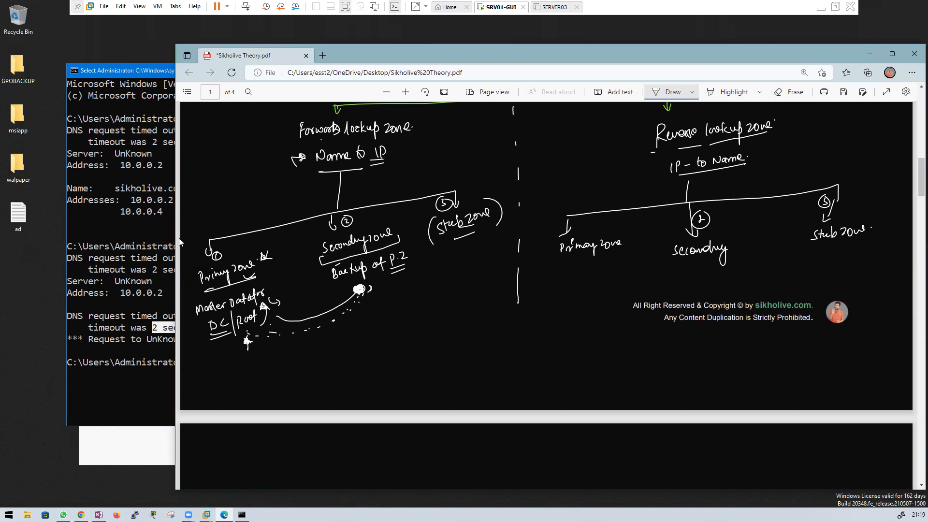
mouse_move(276, 337)
left_mouse_down()
mouse_move(279, 349)
mouse_move(382, 317)
mouse_move(383, 284)
left_mouse_up()
mouse_move(356, 326)
left_mouse_down()
mouse_move(367, 338)
mouse_move(440, 303)
mouse_move(447, 255)
left_mouse_up()
Step: Label Stub zone with a circled 'shadow of P.Z. & S.Z.' and arrow under reverse Primary zone
mouse_move(441, 263)
left_mouse_down()
mouse_move(480, 254)
mouse_move(507, 231)
mouse_move(510, 247)
left_mouse_up()
left_click_drag(461, 275, 463, 279)
left_click(467, 280)
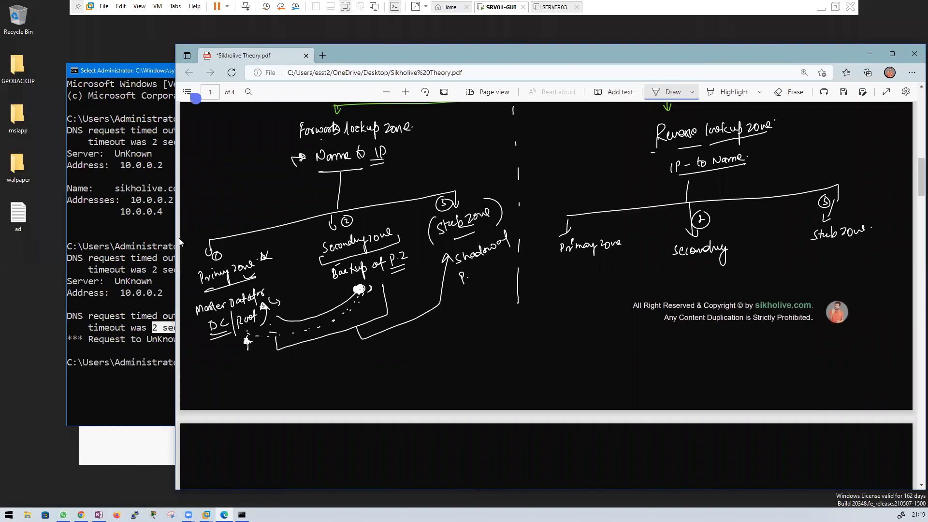
left_click_drag(474, 270, 481, 275)
left_click(485, 272)
mouse_move(494, 271)
left_mouse_down()
mouse_move(512, 266)
mouse_move(457, 282)
mouse_move(522, 253)
left_mouse_up()
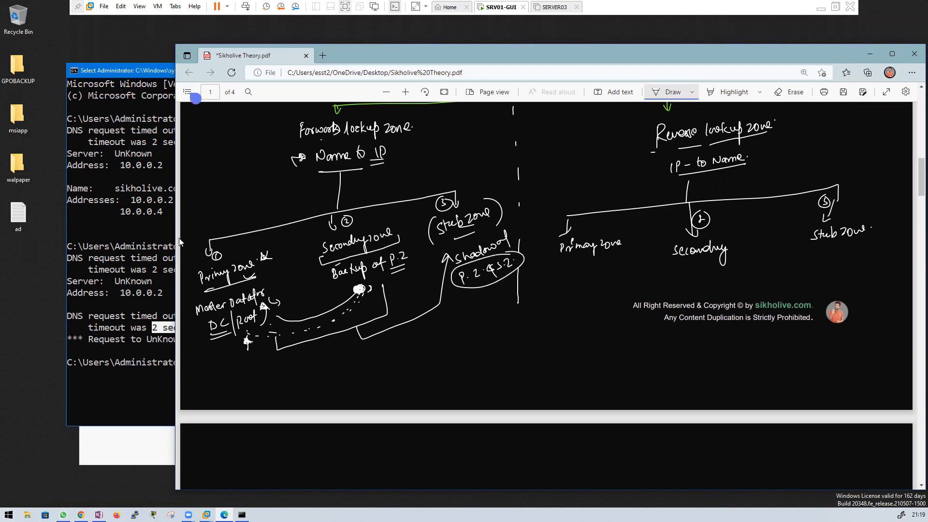
left_click_drag(560, 274, 637, 257)
Step: Write 'copy' under the reverse Secondary zone and 'Backup 2' under the reverse Stub zone
mouse_move(692, 265)
left_mouse_down()
mouse_move(686, 272)
mouse_move(699, 271)
left_mouse_up()
left_click_drag(700, 263, 711, 289)
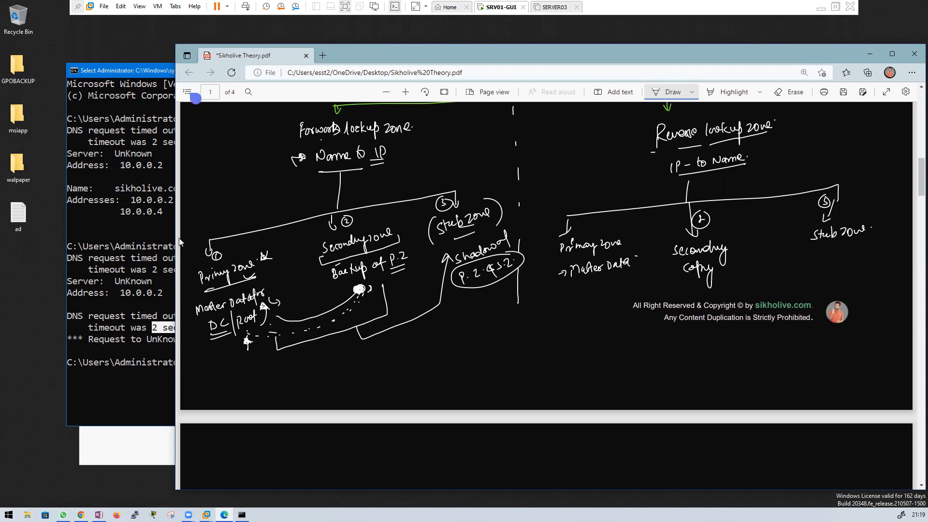
mouse_move(819, 250)
left_mouse_down()
mouse_move(821, 260)
mouse_move(847, 260)
mouse_move(863, 244)
mouse_move(860, 269)
left_mouse_up()
scroll(522, 254, "up", 1)
Step: Scroll back up and circle the 'Name to IP' label
scroll(520, 256, "up", 2)
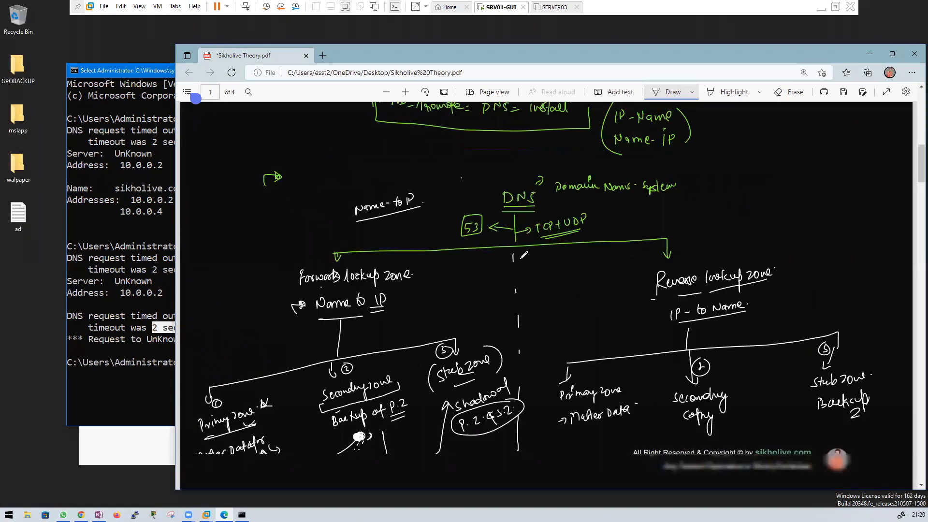
scroll(483, 249, "down", 3)
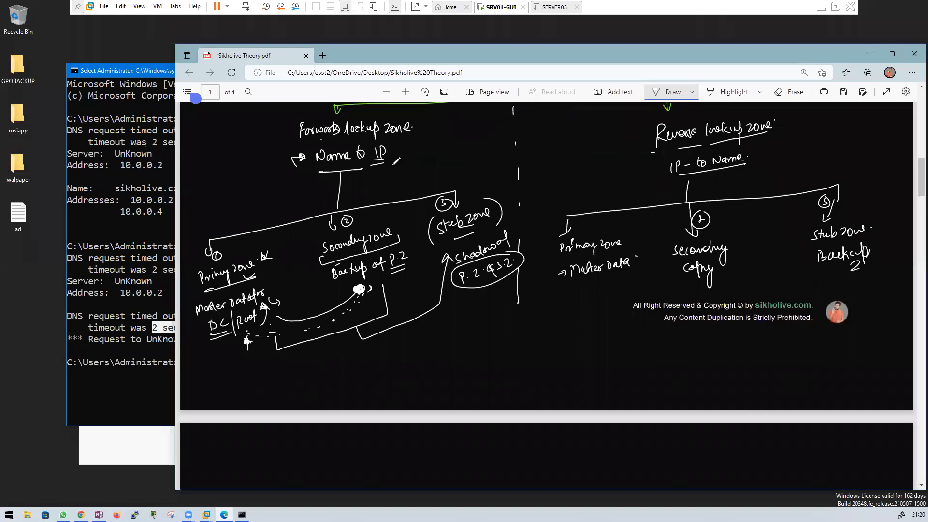
scroll(411, 177, "up", 1)
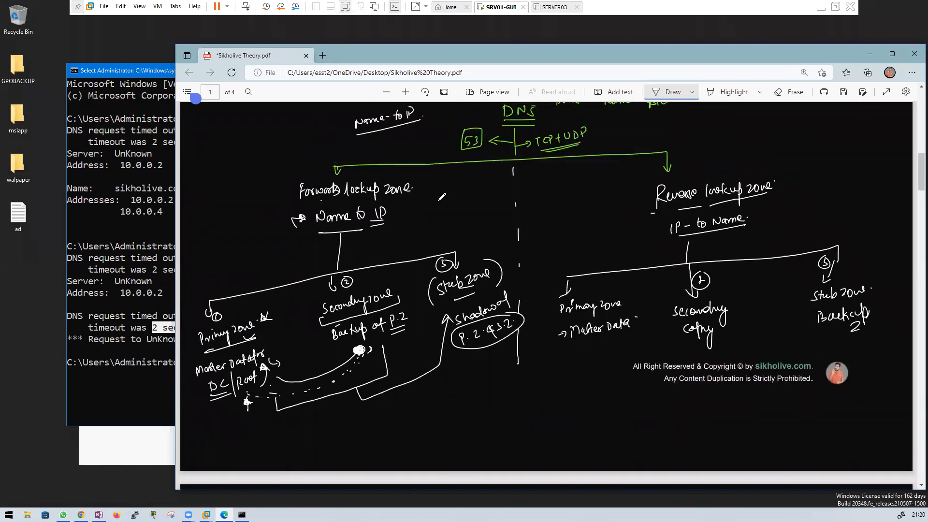
mouse_move(382, 236)
left_mouse_down()
mouse_move(357, 198)
mouse_move(385, 235)
left_mouse_up()
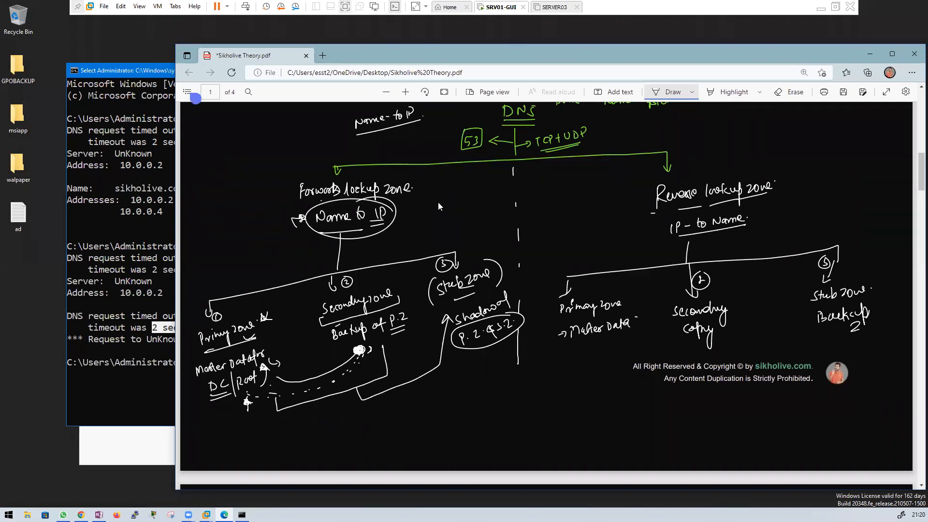
Step: Switch the pen to light green and mark 'Reverse lookup zone' with arcs and a circled X
left_click(692, 92)
left_click(645, 207)
left_click(479, 184)
mouse_move(667, 167)
left_mouse_down()
mouse_move(630, 184)
mouse_move(636, 231)
left_mouse_up()
mouse_move(782, 165)
left_mouse_down()
mouse_move(791, 173)
mouse_move(782, 209)
left_mouse_up()
mouse_move(624, 199)
left_mouse_down()
mouse_move(628, 216)
mouse_move(615, 223)
left_mouse_up()
left_click_drag(629, 213, 636, 225)
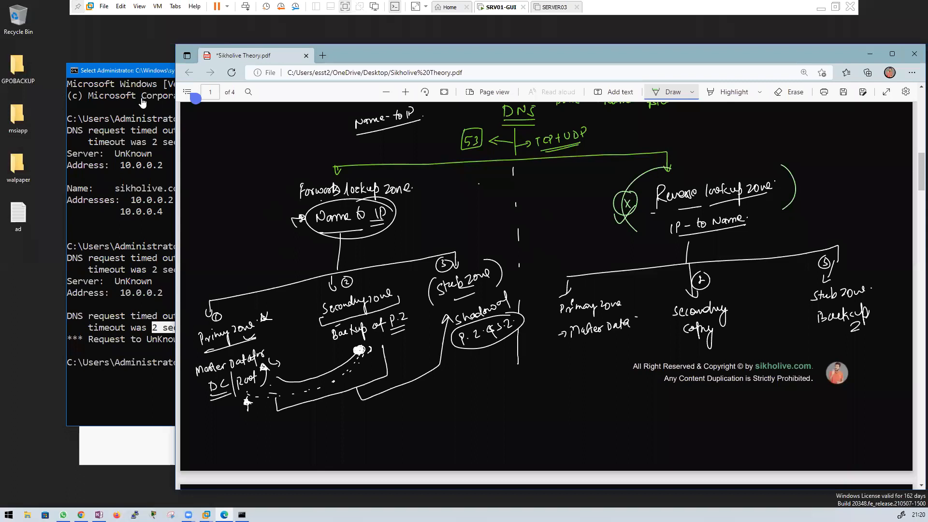
left_click(141, 99)
Step: Maximise Server Manager on the VM and launch DNS from its Tools menu
left_click(179, 199)
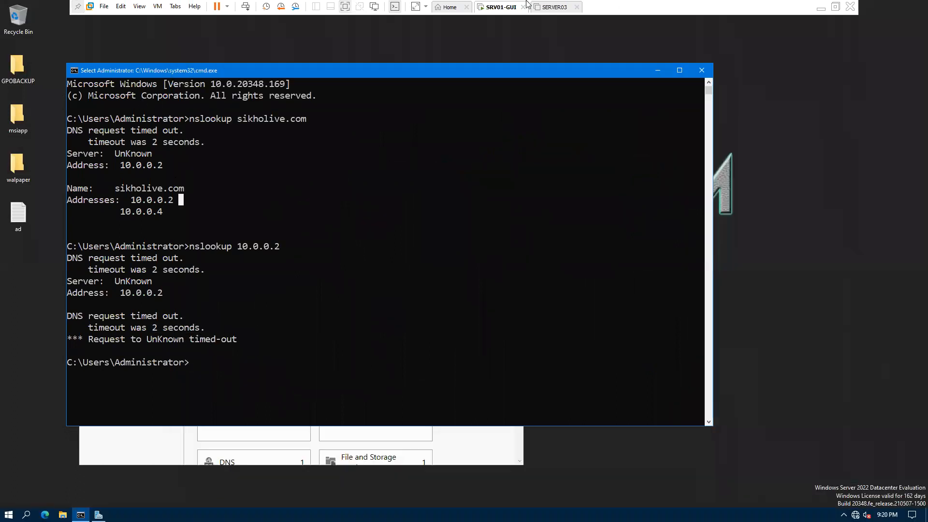
left_click(332, 457)
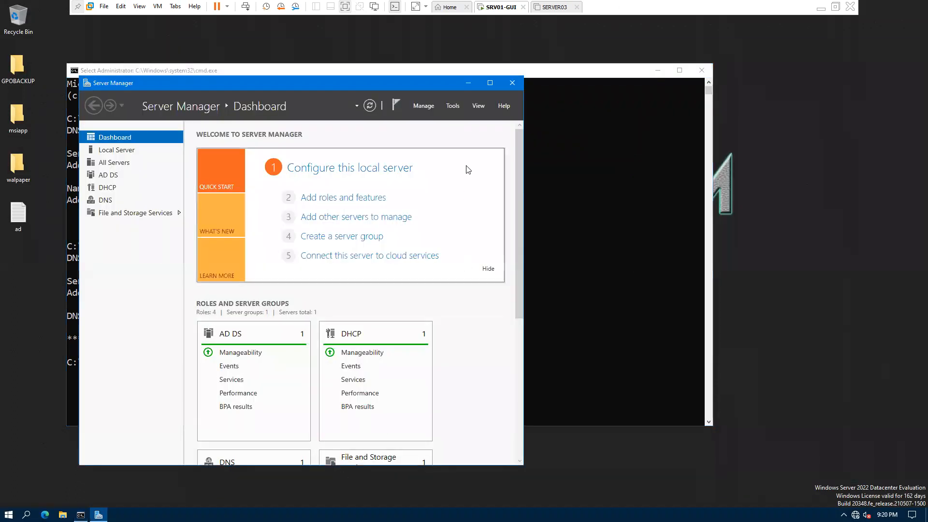
left_click(491, 84)
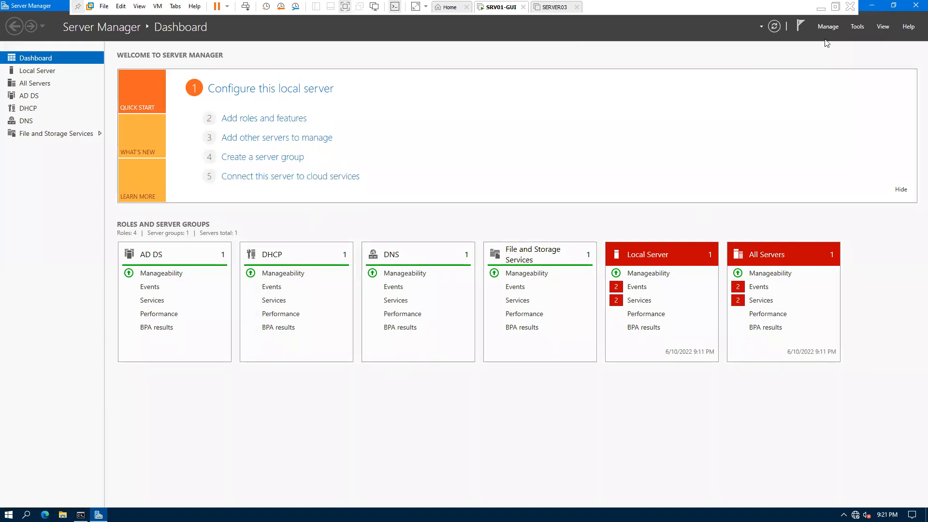
left_click(859, 27)
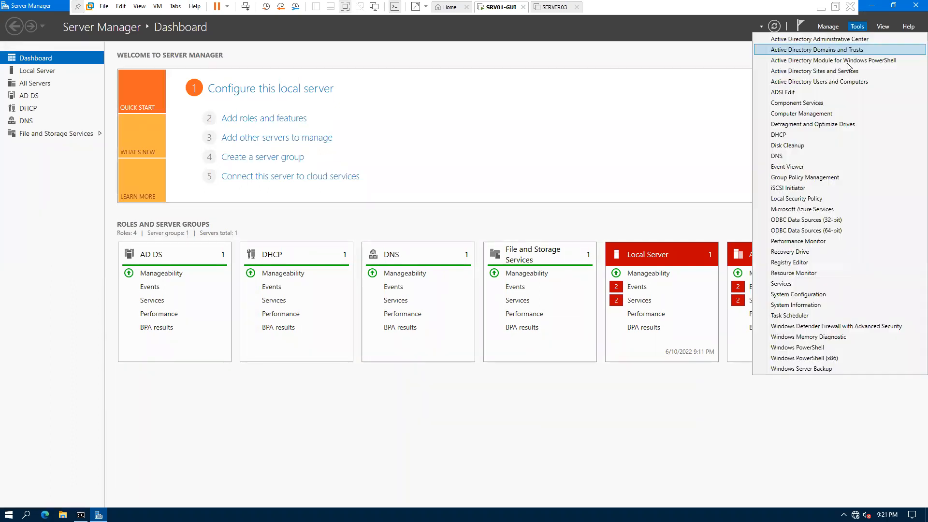
left_click(782, 157)
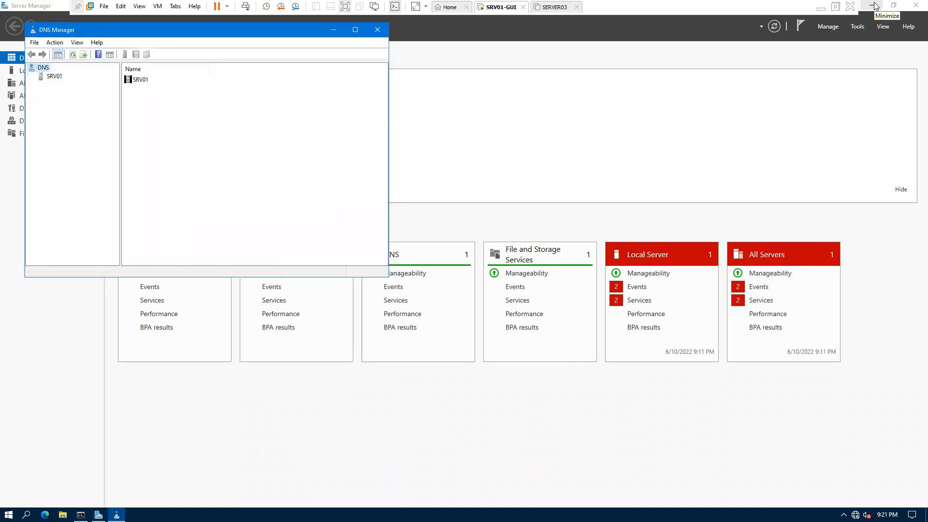
Step: Minimise Server Manager, move the console off DNS Manager, and bring up the Run box
left_click(875, 6)
left_click(181, 200)
left_click_drag(553, 71, 725, 129)
left_click_drag(212, 31, 248, 106)
key("super+r")
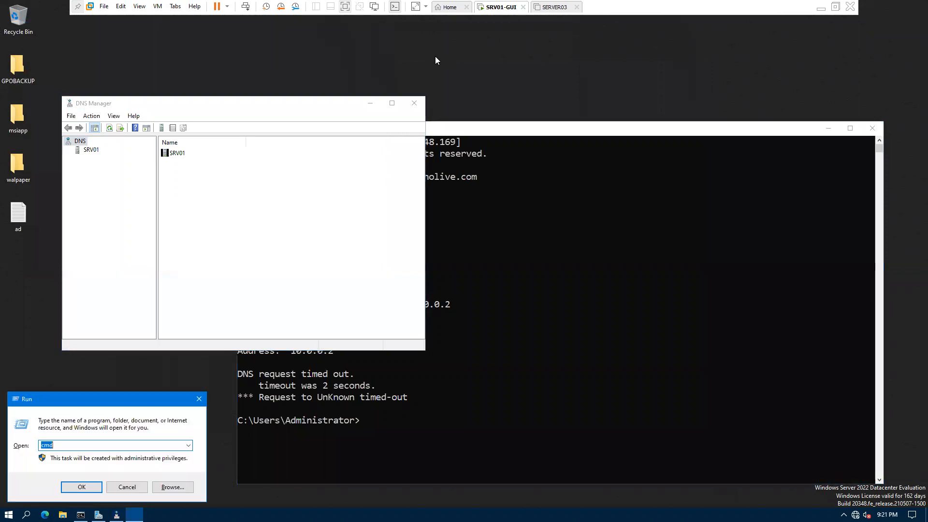
Step: Run ncpa.cpl and confirm Ethernet0's IPv4 preferred DNS server is 10.0.0.2
type("ncpa.cpl")
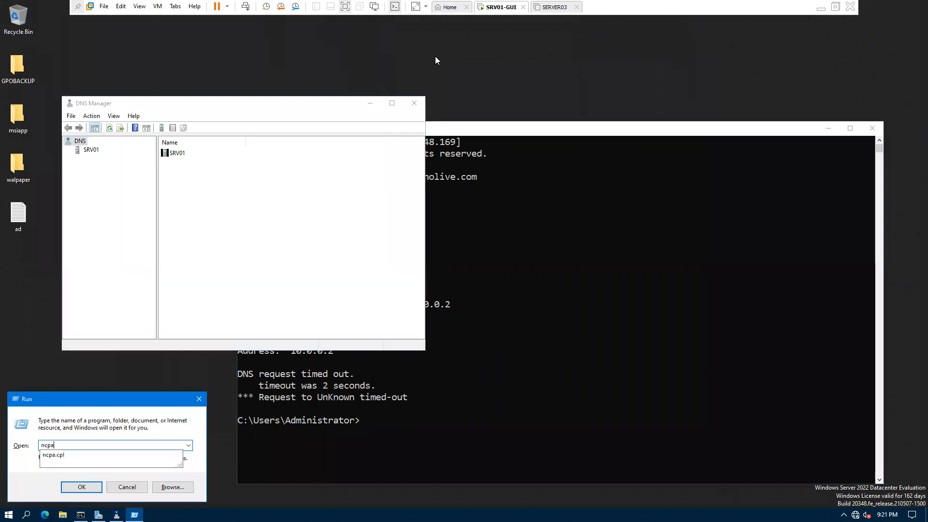
key("Return")
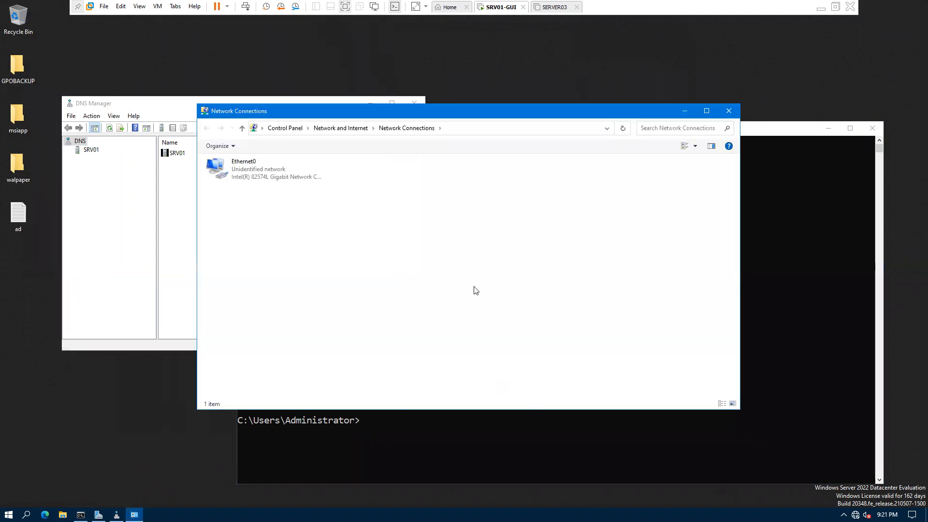
left_click(258, 178)
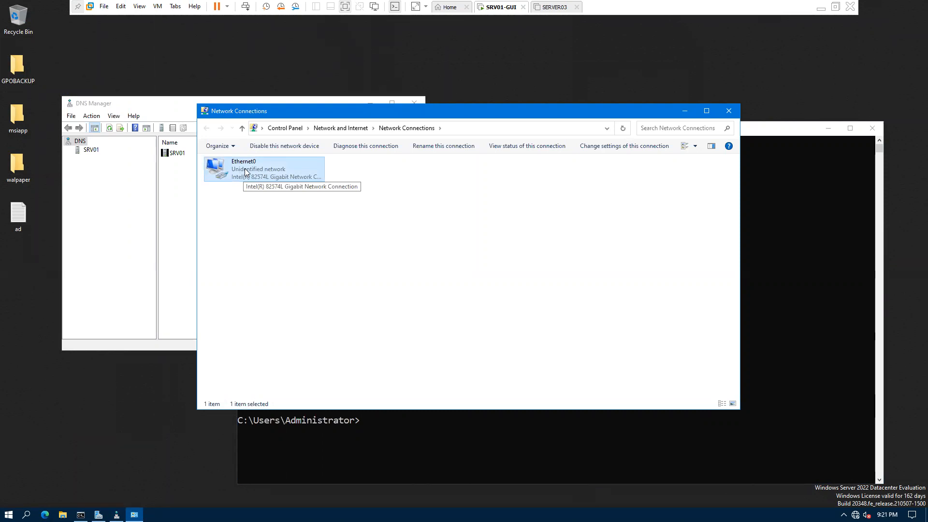
double_click(264, 172)
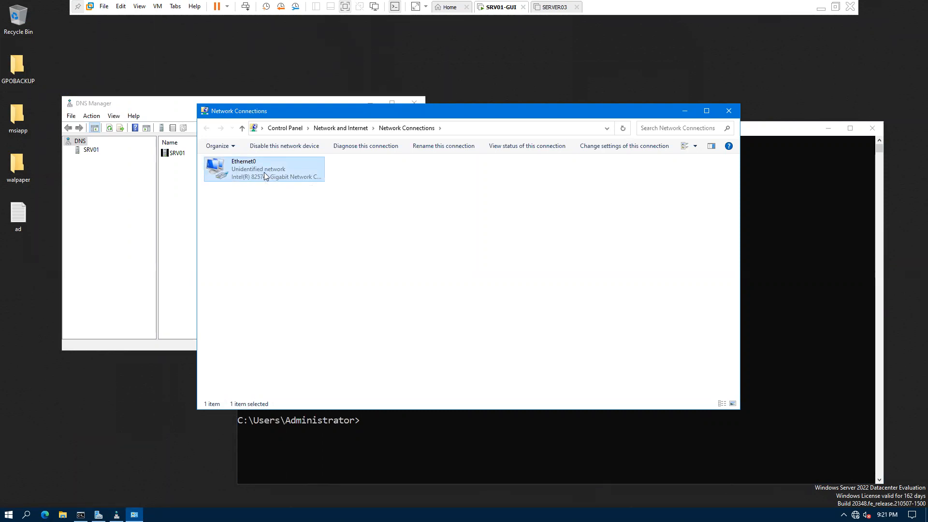
left_click(407, 337)
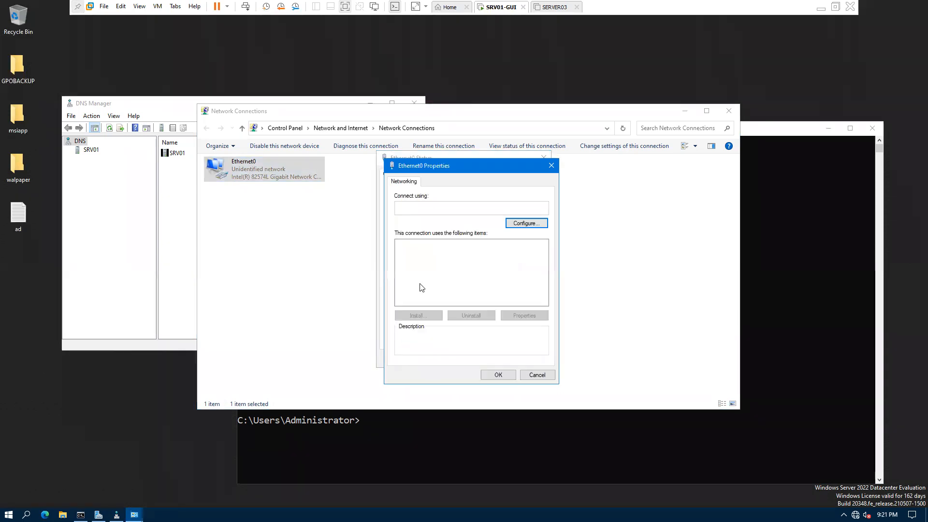
double_click(488, 270)
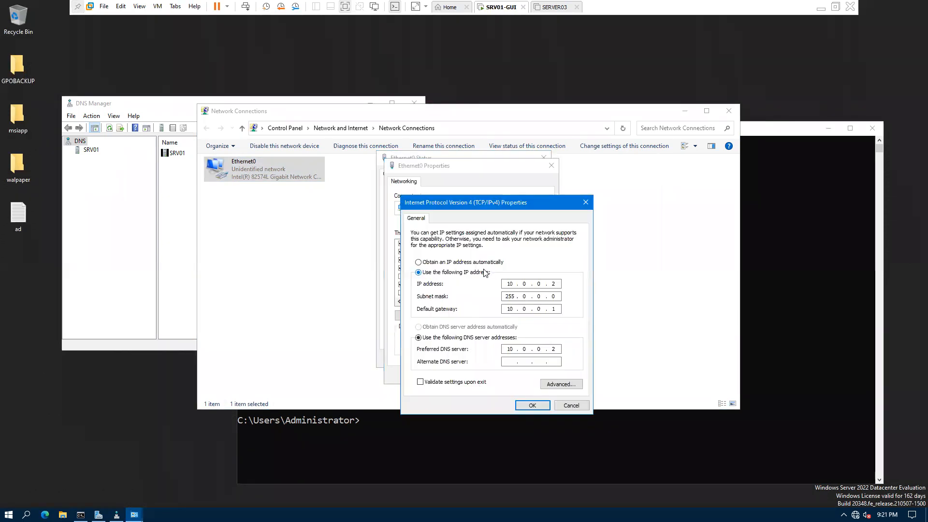
left_click_drag(558, 349, 537, 348)
left_click(536, 405)
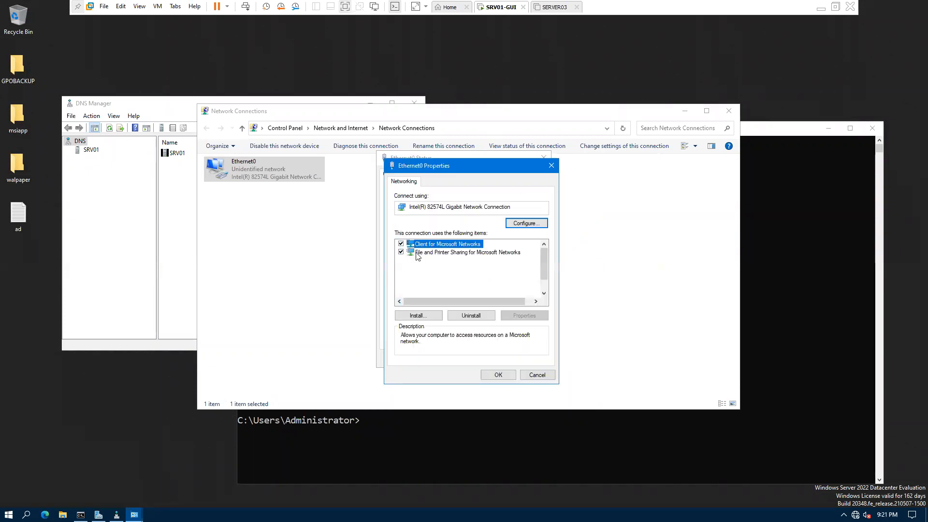
left_click(498, 374)
left_click(532, 360)
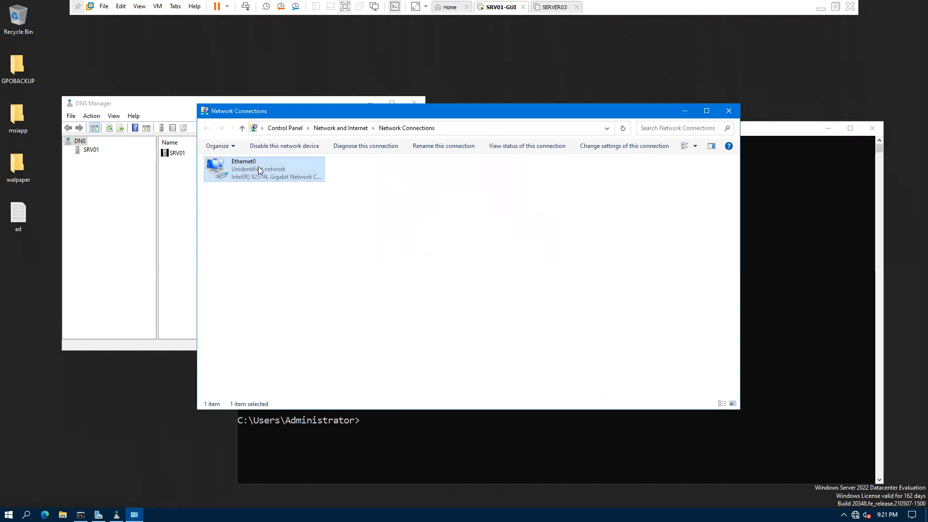
Step: Restart the Ethernet0 adapter and close Network Connections
left_click(264, 147)
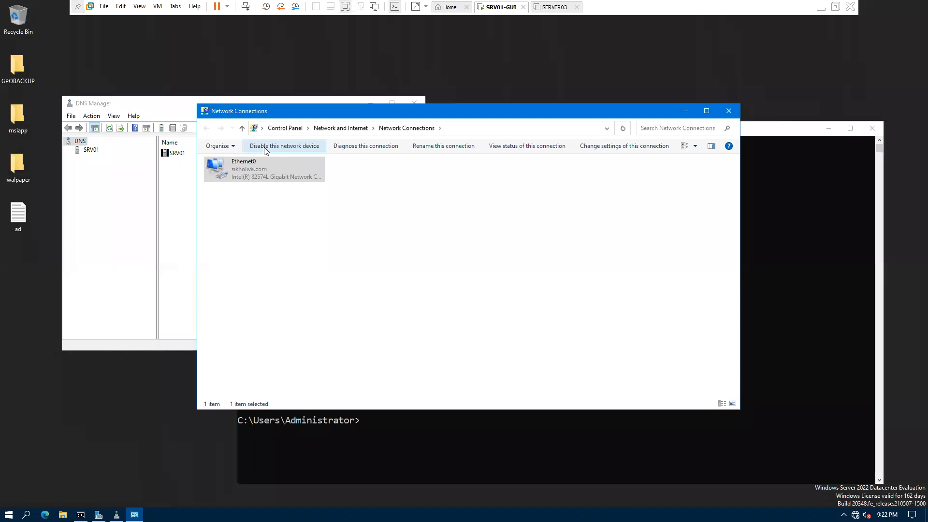
left_click(278, 174)
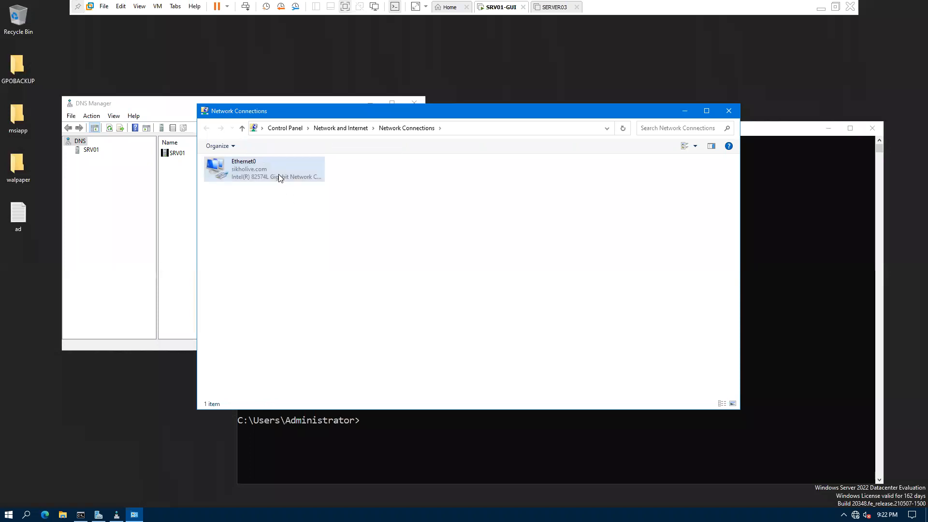
left_click(731, 114)
Step: Widen DNS Manager, expand SRV01's Forward Lookup Zones, and open the sikholive.com zone
key("alt+Tab")
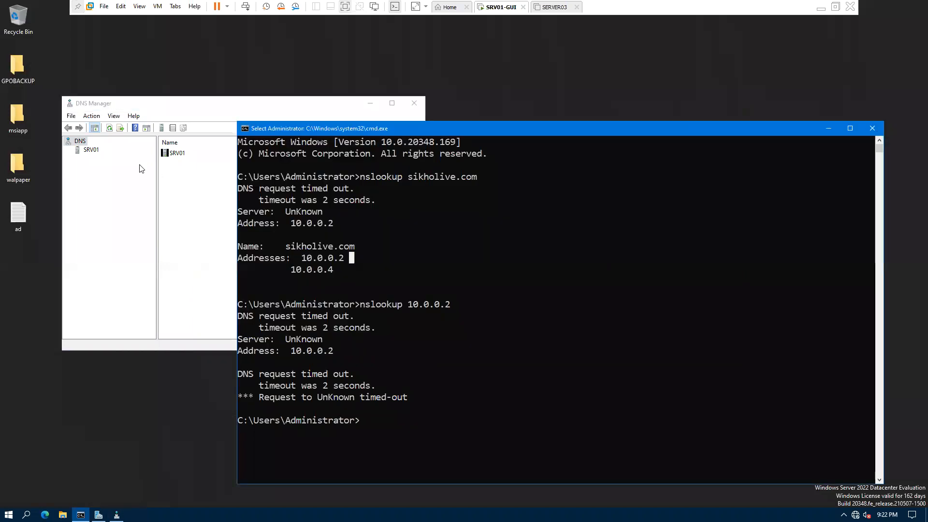
left_click(91, 152)
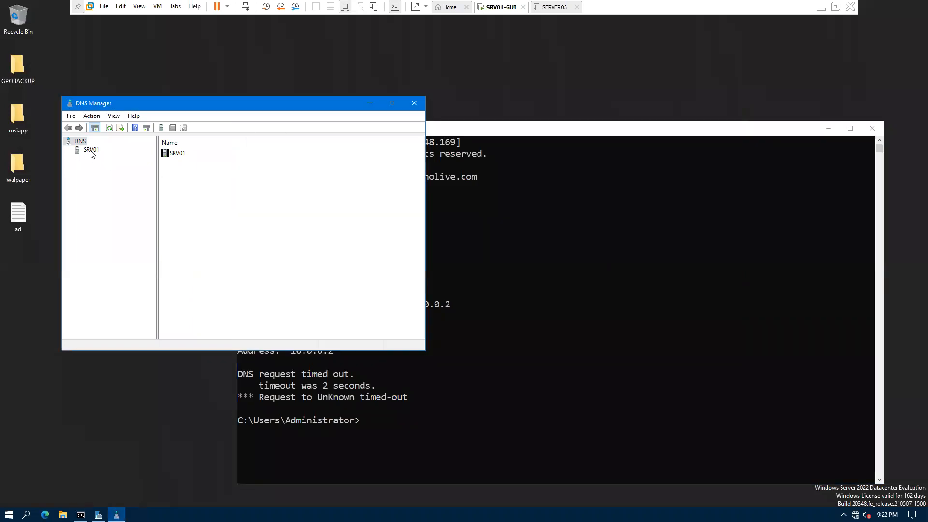
left_click(91, 152)
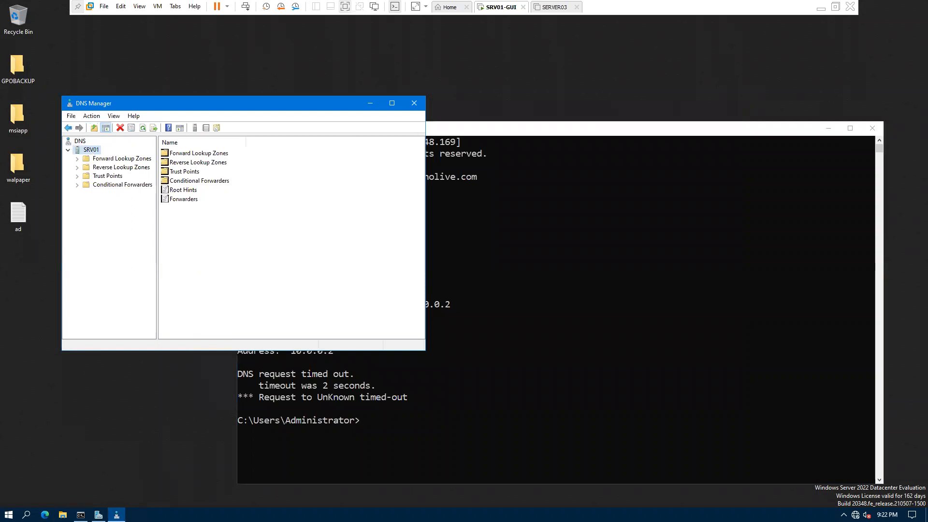
left_click_drag(424, 150, 591, 150)
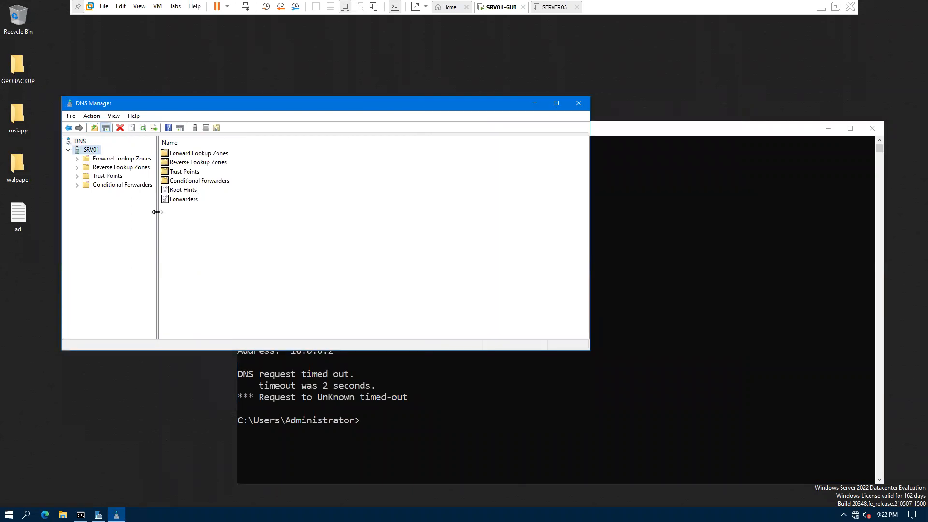
left_click_drag(157, 213, 207, 216)
double_click(121, 160)
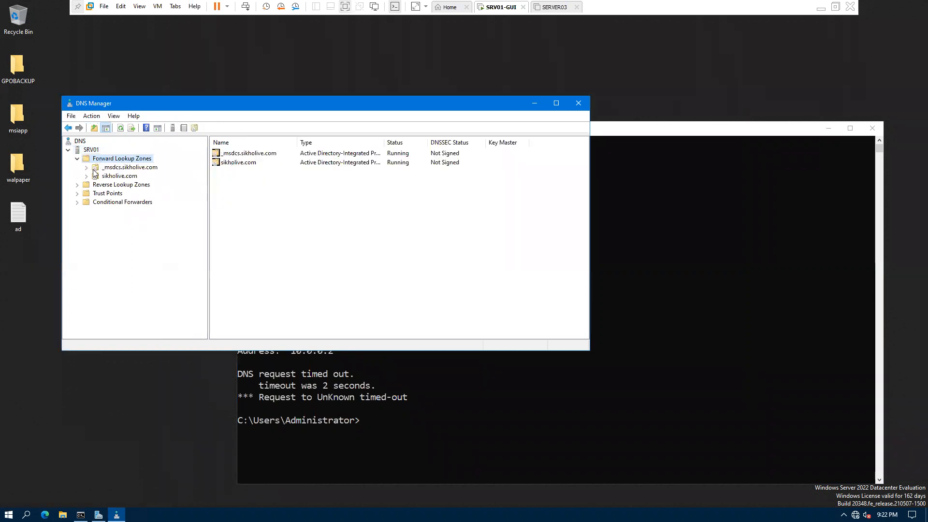
left_click(116, 184)
left_click(116, 160)
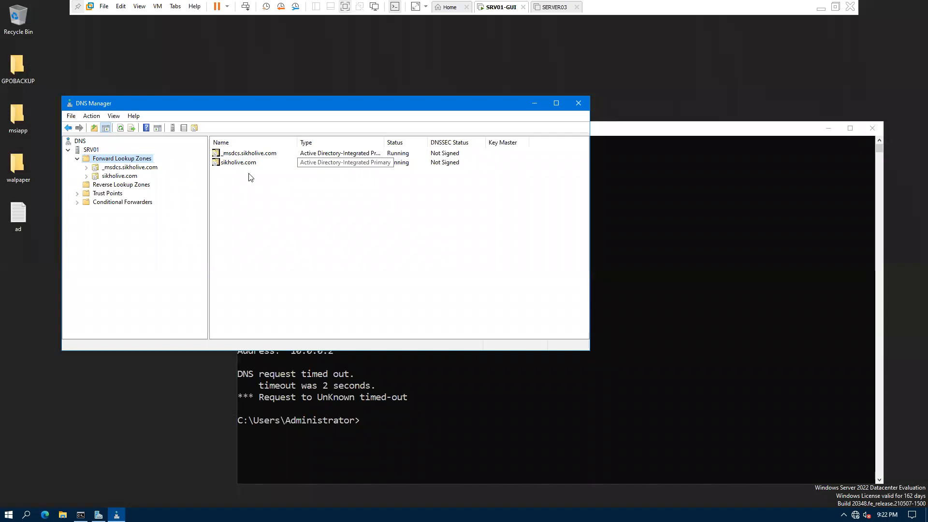
double_click(120, 177)
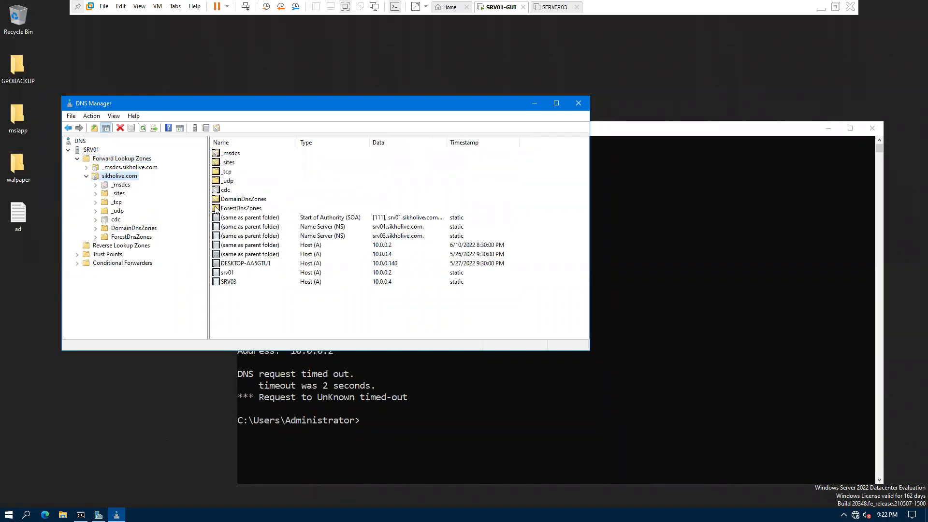
Step: Inspect the srv01, SRV03 and DESKTOP-AA5GTU1 host records, widening the Data column to show the SOA
left_click_drag(241, 294, 221, 151)
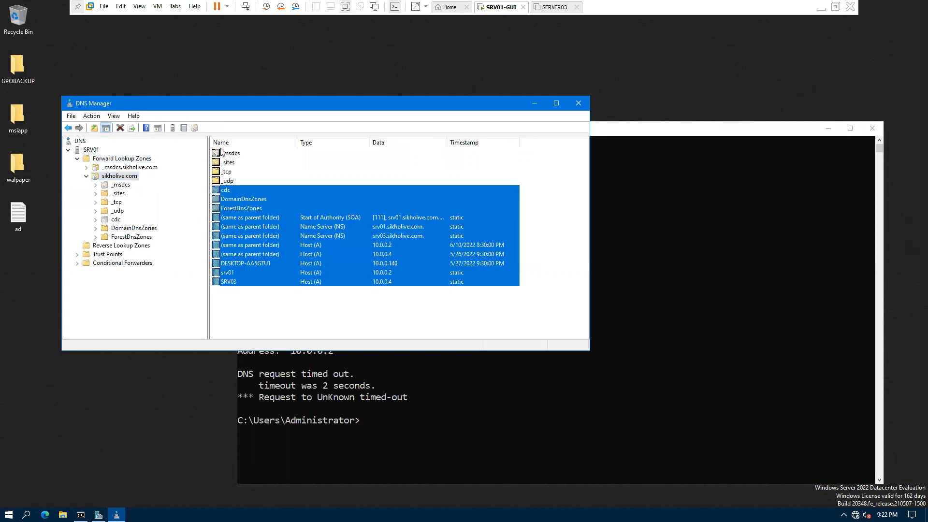
left_click(256, 309)
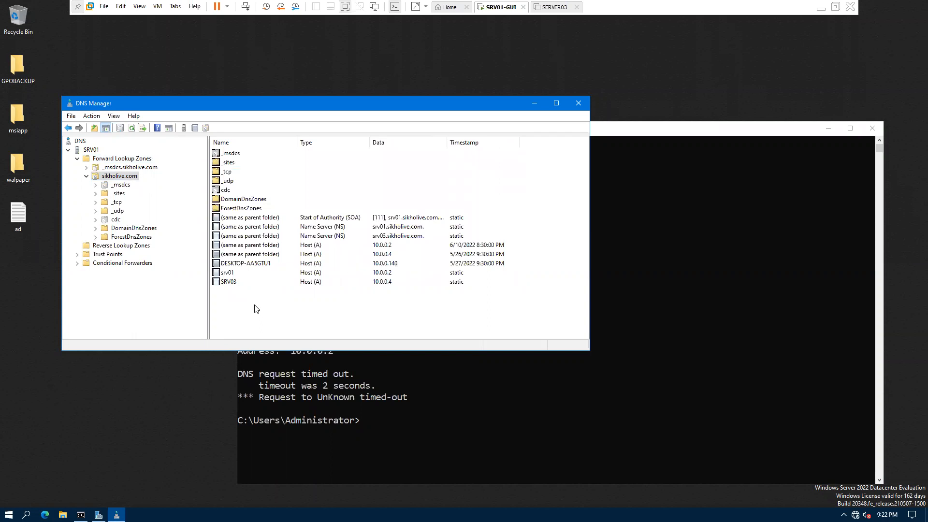
left_click(388, 274)
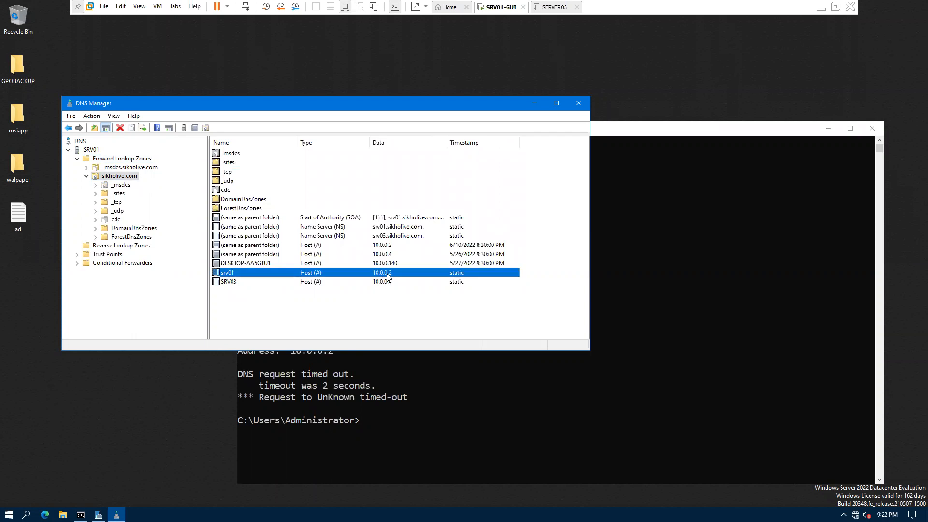
left_click(232, 284)
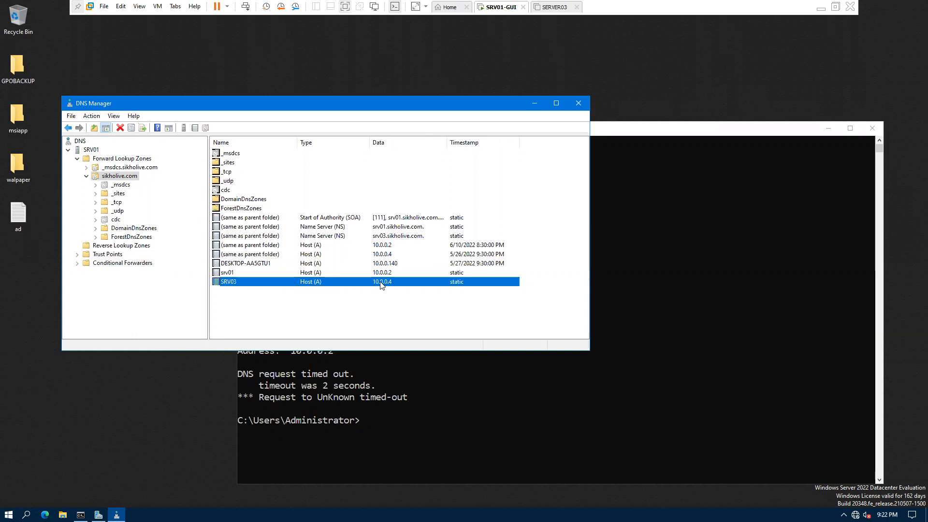
left_click(388, 246)
left_click(390, 257)
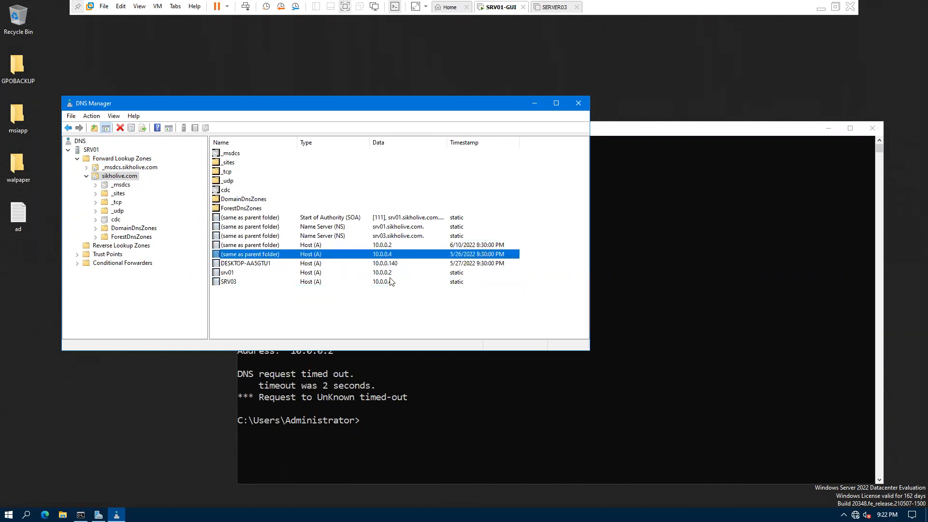
left_click(393, 265)
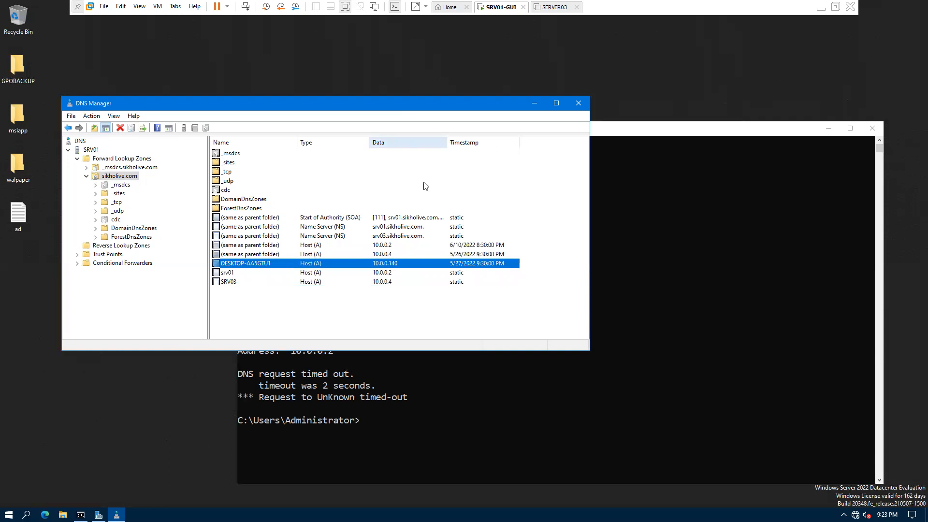
left_click(448, 220)
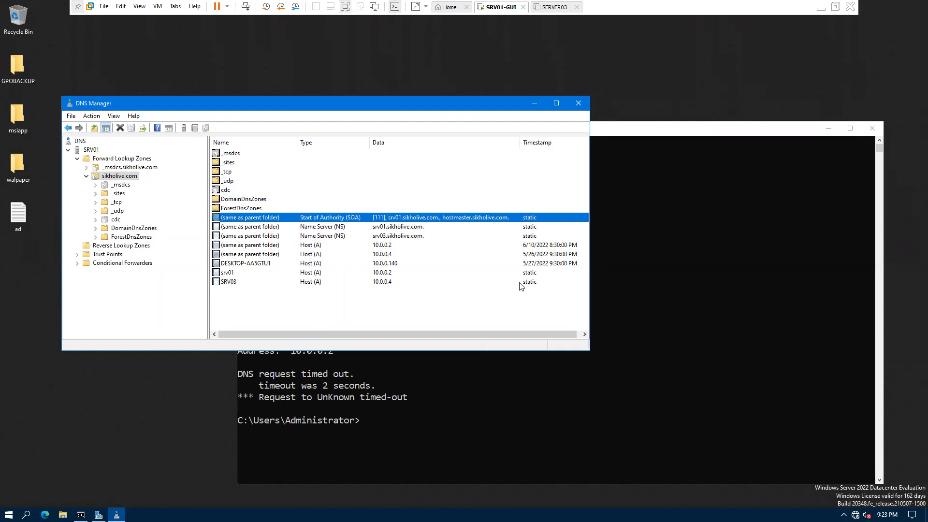
left_click(318, 247)
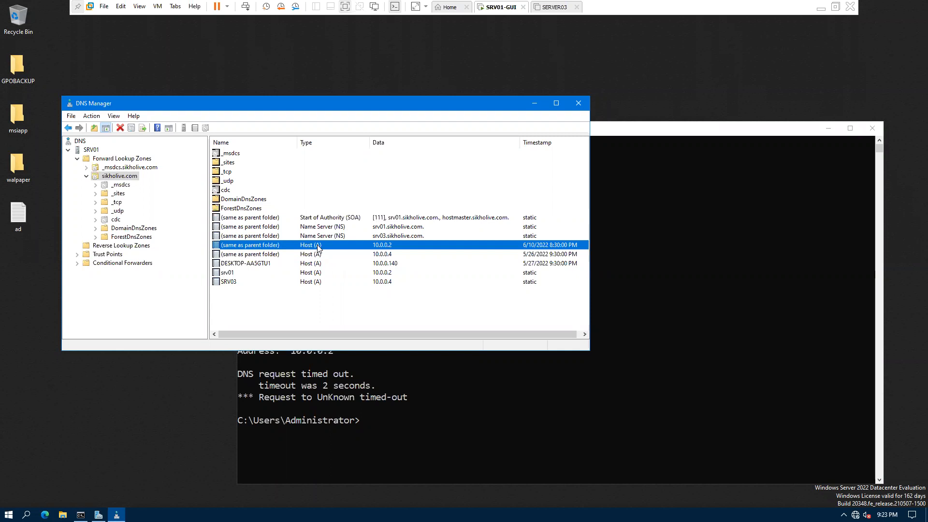
Step: Review the eight sikholive.com records, then the _msdcs name server record
left_click_drag(325, 291, 314, 216)
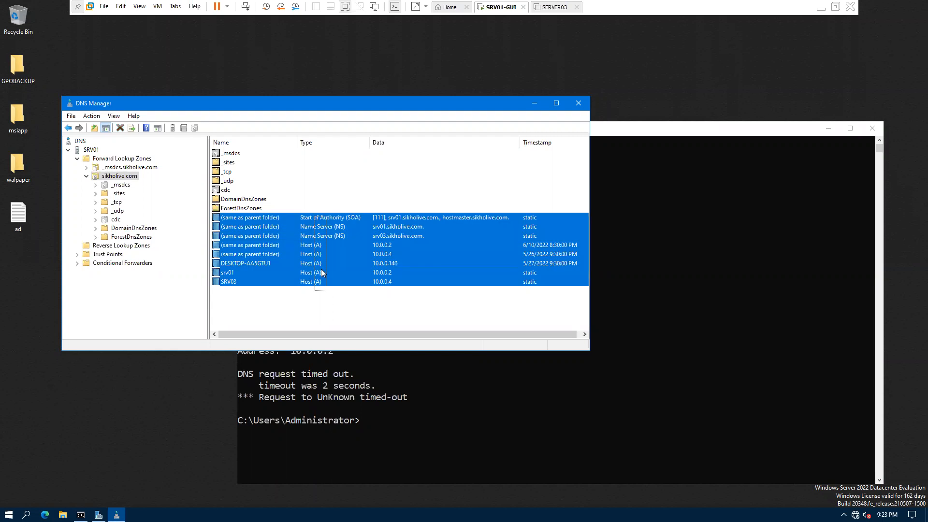
left_click_drag(326, 294, 332, 216)
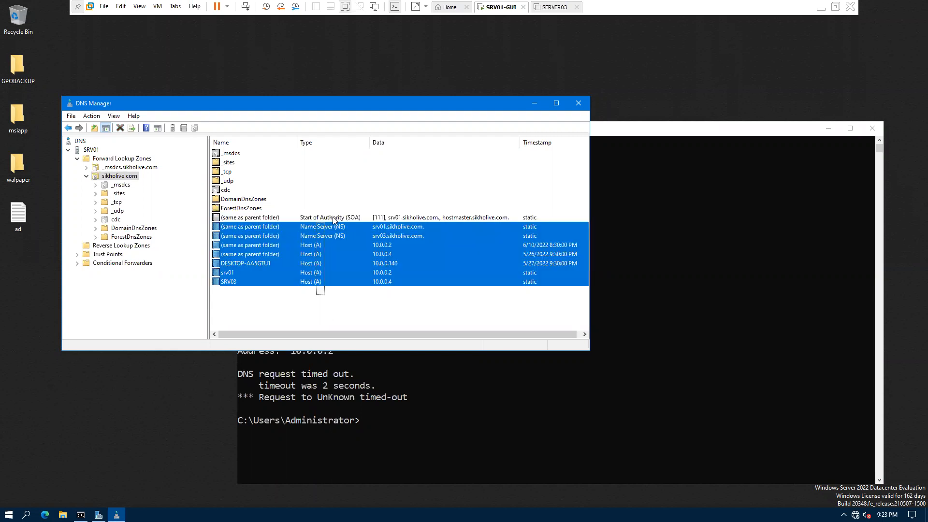
left_click(332, 219)
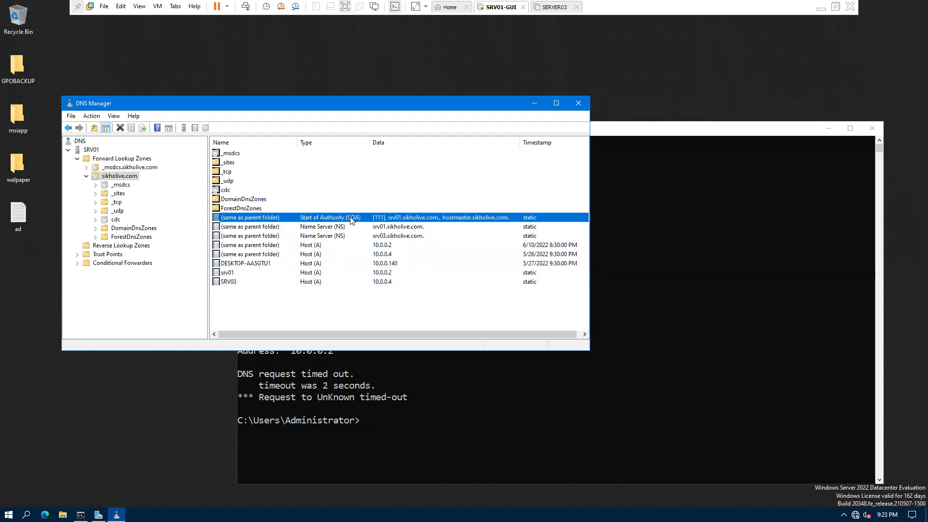
left_click(328, 299)
left_click_drag(327, 281, 382, 263)
left_click(382, 261)
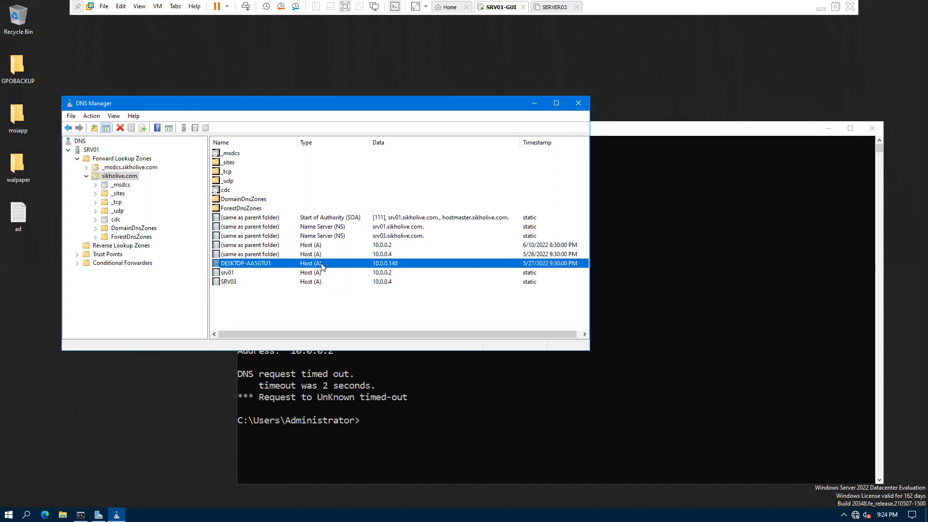
left_click(121, 185)
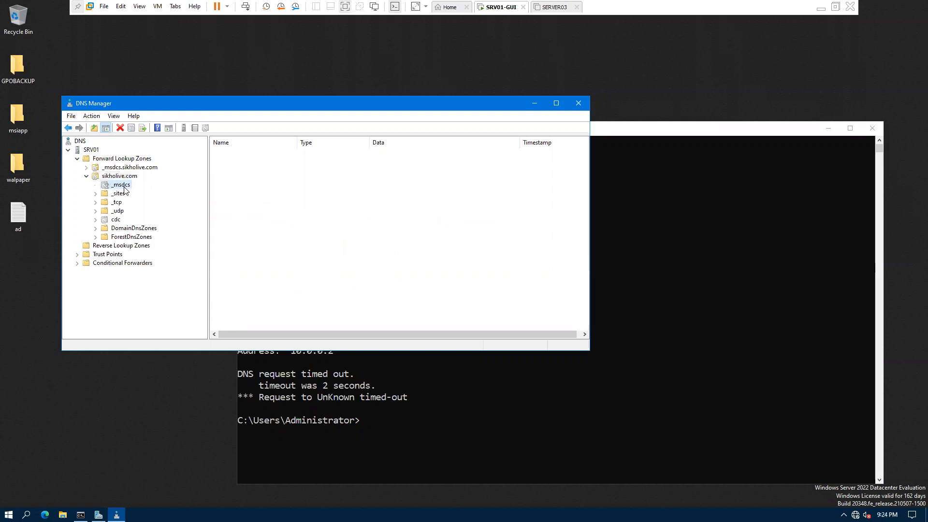
left_click(320, 154)
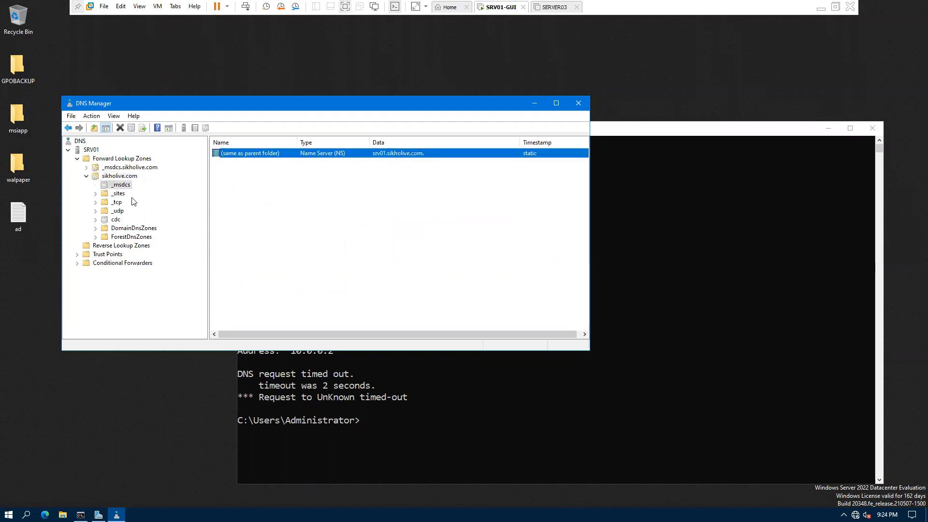
Step: Expand _sites > Default-First-Site-Name and list its six _tcp SRV records
double_click(119, 194)
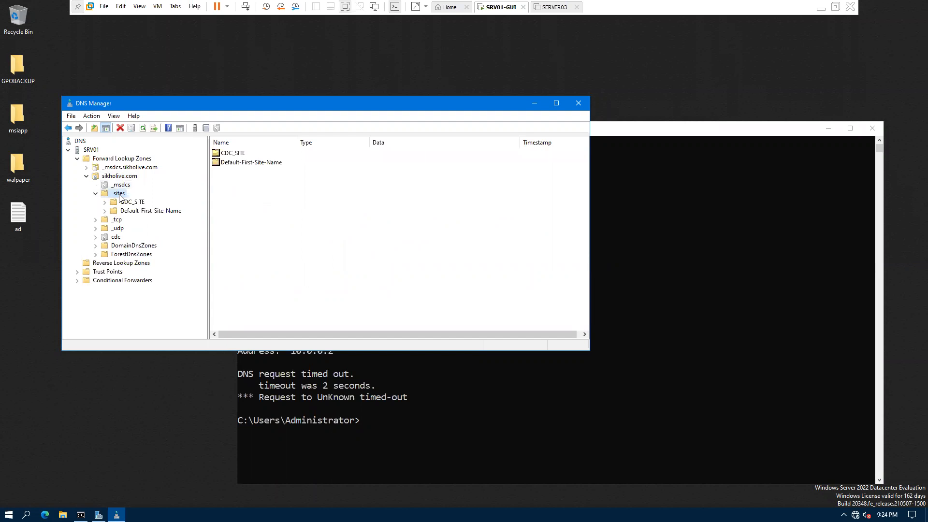
double_click(130, 212)
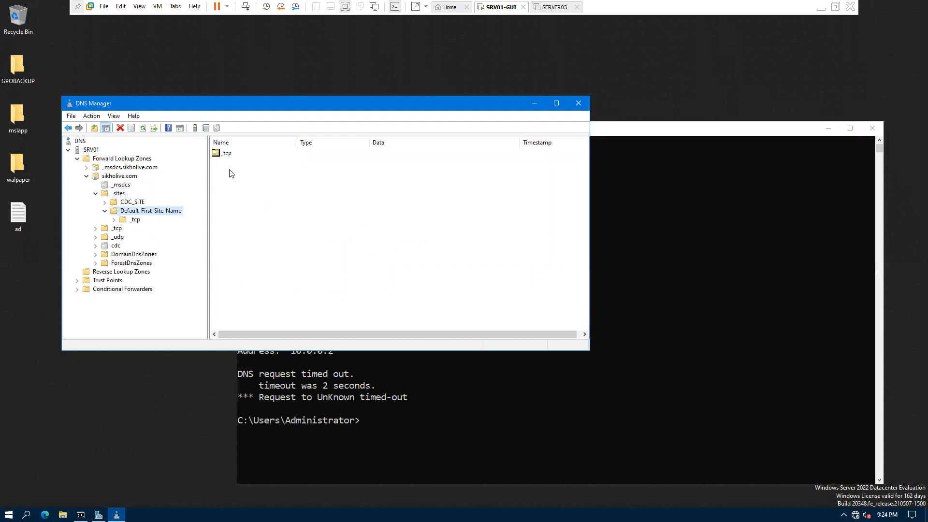
double_click(227, 155)
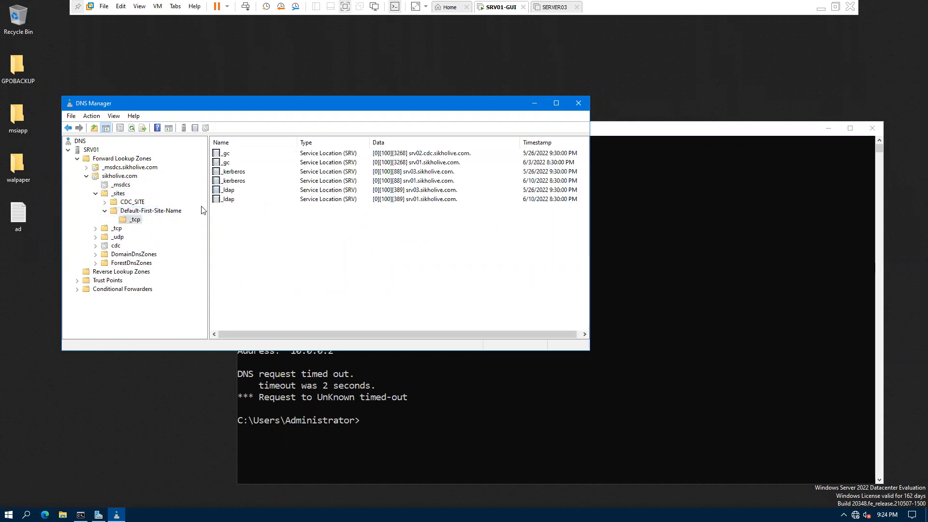
left_click_drag(389, 229, 373, 142)
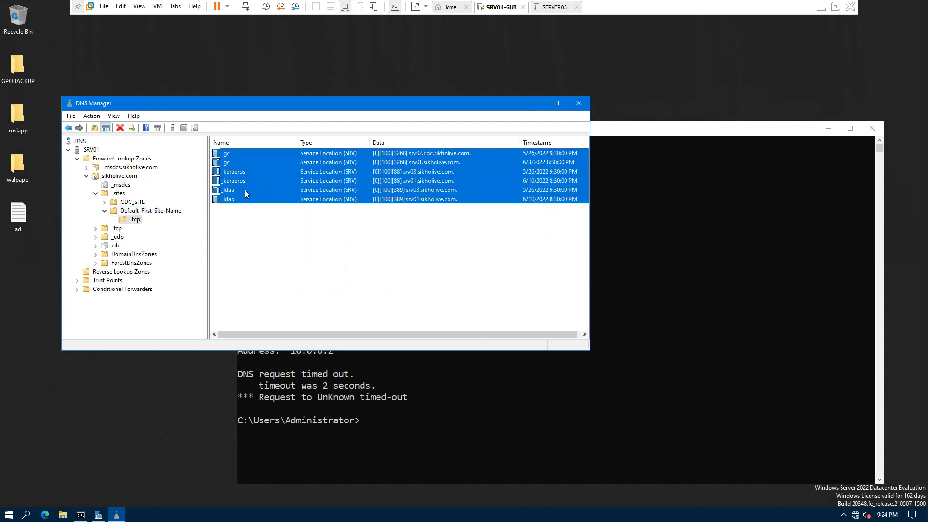
left_click(259, 241)
Step: Step through the _gc, _kerberos and _ldap SRV records for both servers, then the zone's _tcp folder
left_click(226, 155)
left_click(236, 174)
left_click(231, 192)
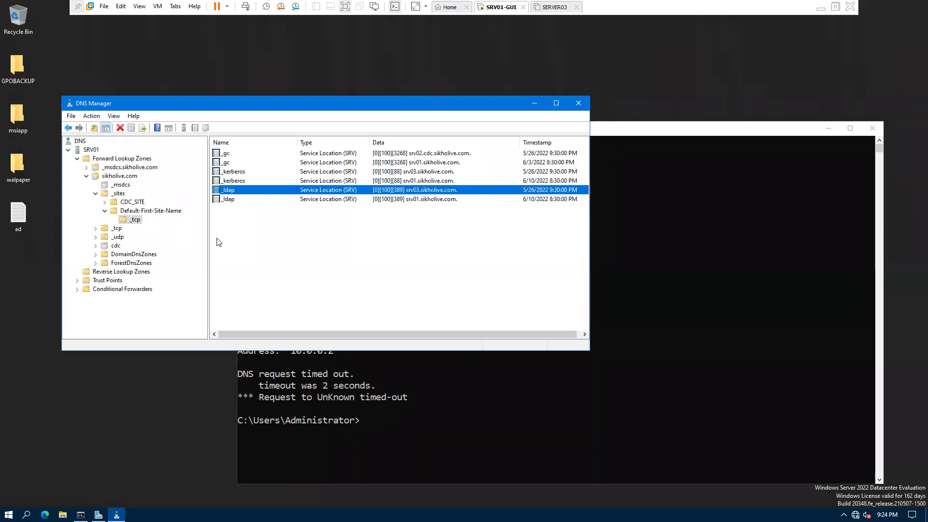
left_click(232, 199)
left_click(231, 181)
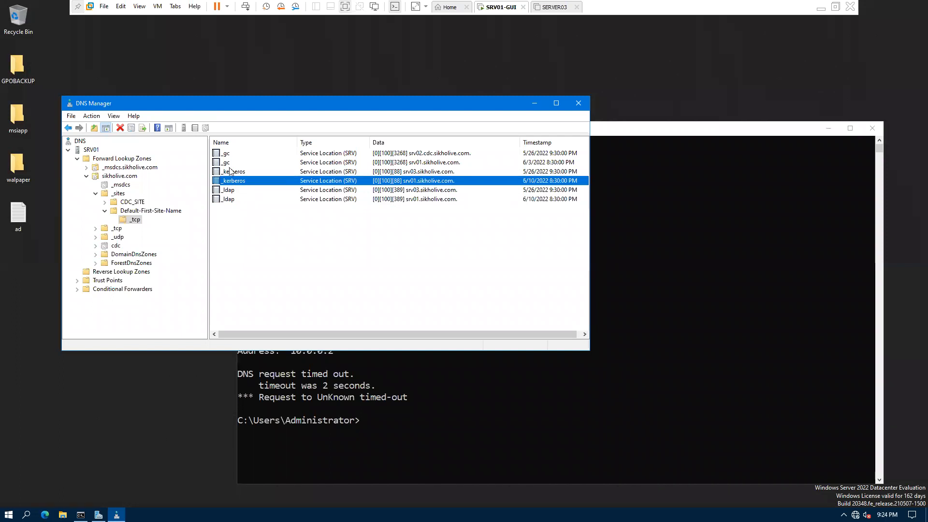
left_click(229, 164)
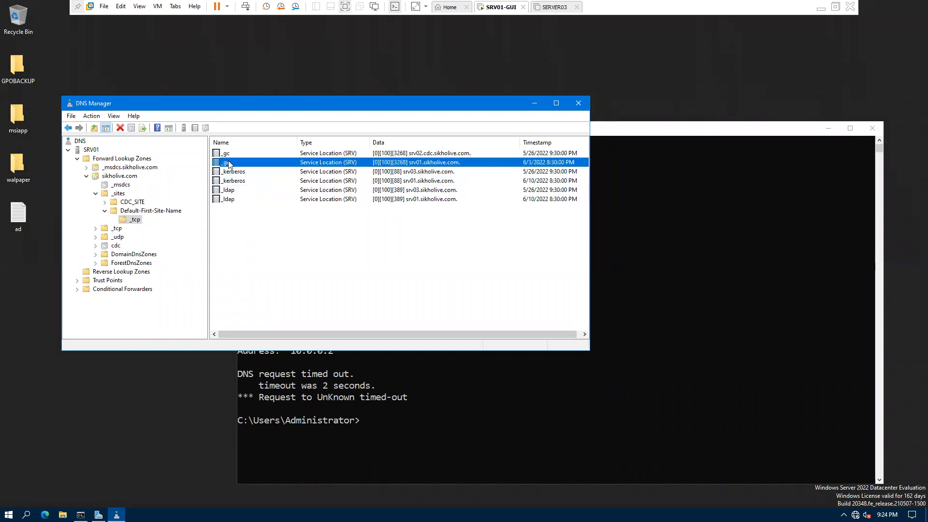
key("ctrl+a")
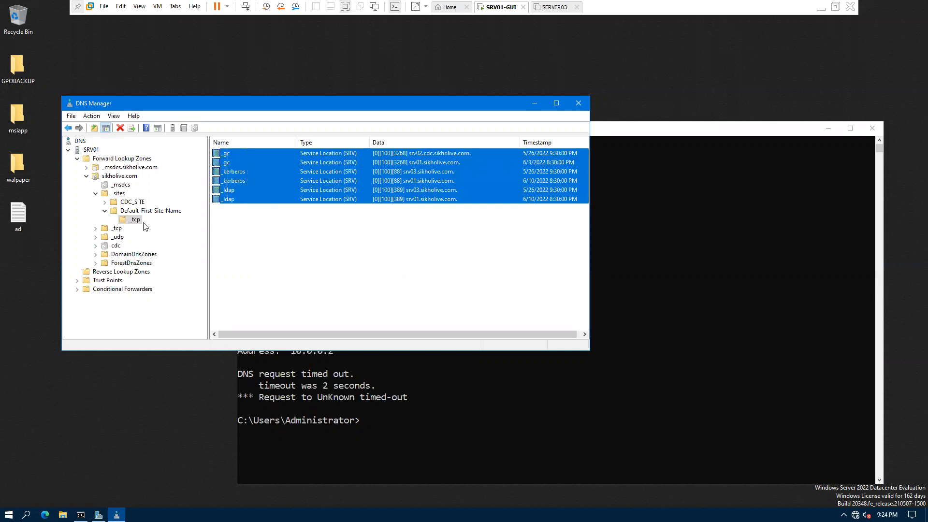
left_click(113, 230)
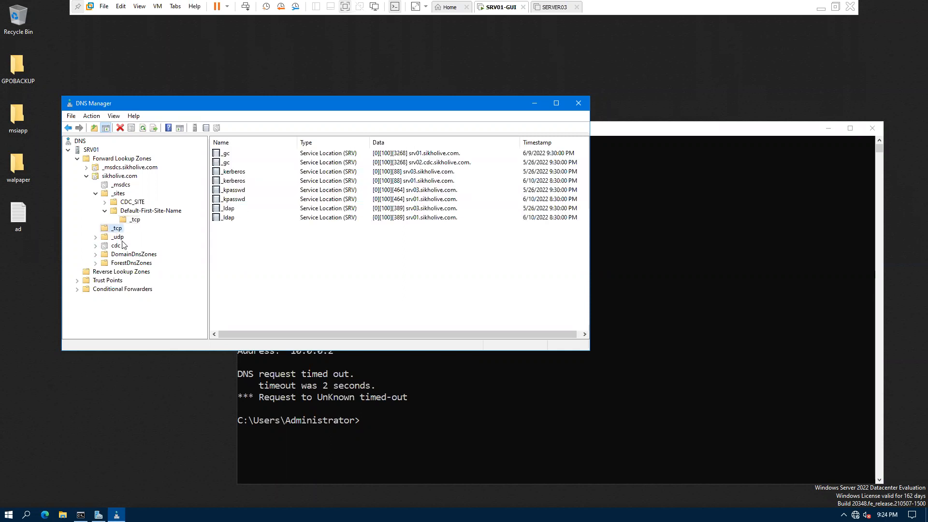
Step: Compare the four _udp SRV records with the _tcp folder, then select all eight _tcp SRV records
left_click(120, 237)
left_click(116, 229)
left_click(116, 238)
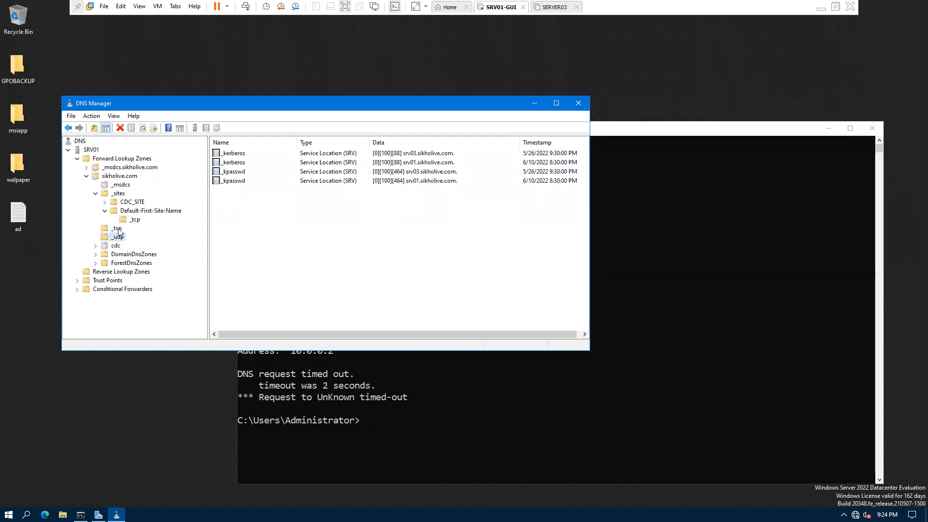
left_click(118, 229)
left_click_drag(255, 243, 239, 217)
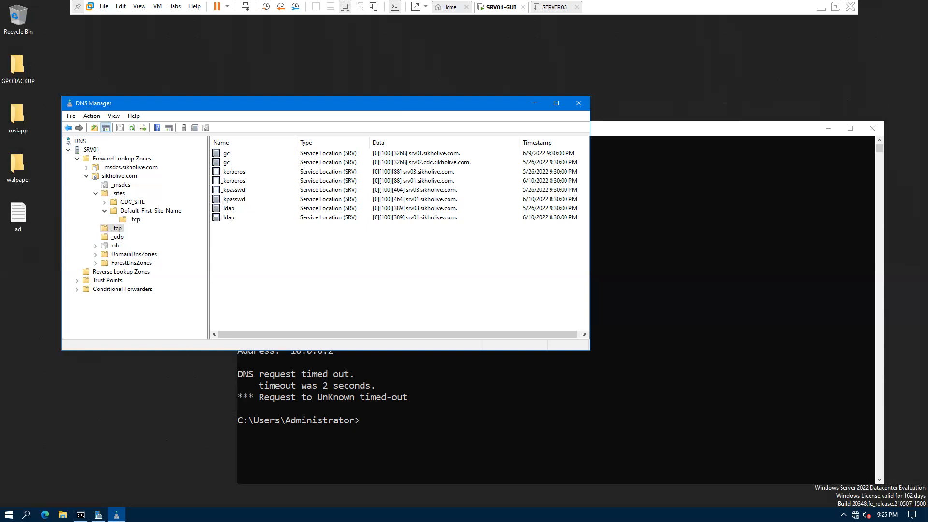
Step: On the Edge notes PDF, handwrite a curved arrow, 'Password', and an arrow leading to 'Data'
key("alt+Tab")
scroll(321, 271, "down", 2)
scroll(321, 271, "up", 2)
scroll(362, 281, "up", 2)
scroll(361, 281, "down", 8)
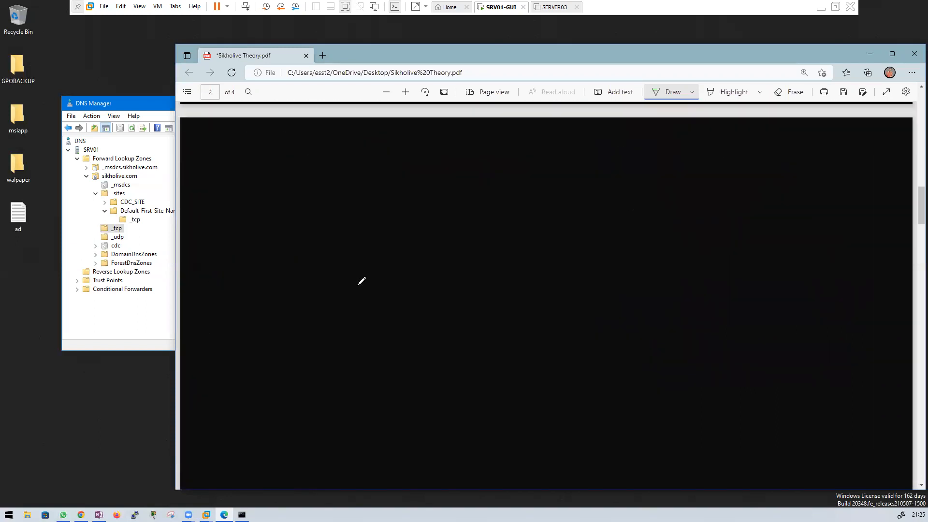
left_click_drag(306, 252, 341, 241)
mouse_move(340, 226)
left_mouse_down()
mouse_move(363, 238)
mouse_move(392, 238)
left_mouse_up()
left_click_drag(401, 235, 434, 237)
left_click_drag(436, 231, 440, 237)
left_click_drag(448, 232, 414, 253)
Step: Draw an arrow under Data, write and double-underline 'Aadhar', and jot ↑10 beside it
left_click_drag(423, 245, 412, 263)
left_click_drag(412, 263, 441, 270)
left_click_drag(442, 267, 447, 270)
left_click_drag(452, 264, 430, 277)
left_click_drag(415, 286, 429, 283)
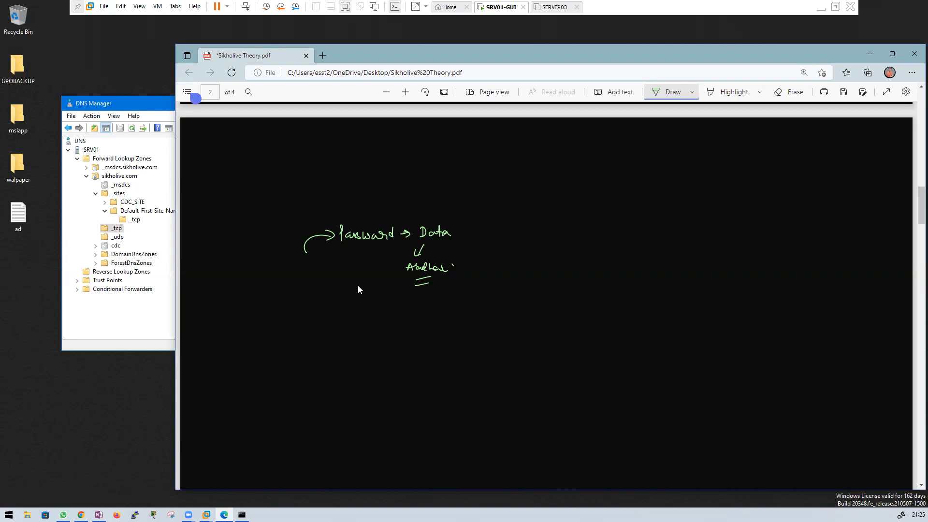
mouse_move(439, 248)
left_mouse_down()
mouse_move(436, 258)
mouse_move(441, 242)
mouse_move(457, 252)
left_mouse_up()
left_click_drag(462, 247, 475, 251)
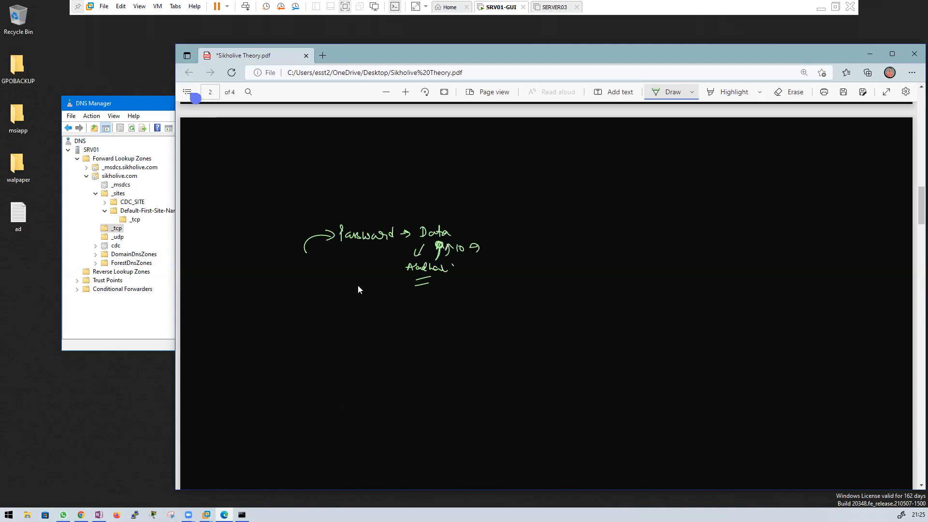
Step: Circle Aadhar, write 'sign' after Data with arrows, then reselect the eight SRV records in DNS Manager
mouse_move(420, 258)
left_mouse_down()
mouse_move(437, 260)
mouse_move(389, 259)
mouse_move(410, 245)
left_mouse_up()
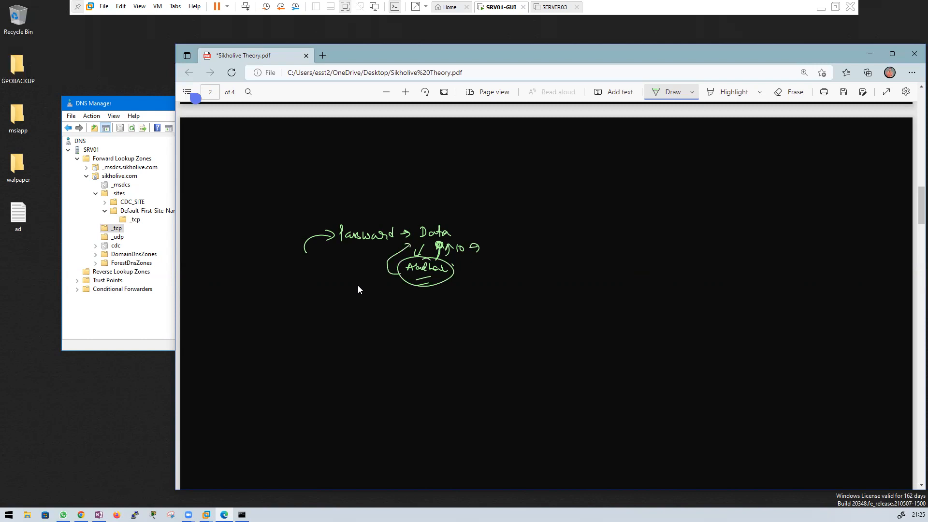
left_click_drag(406, 245, 412, 252)
left_click_drag(404, 249, 412, 257)
mouse_move(460, 223)
left_mouse_down()
mouse_move(453, 231)
mouse_move(477, 234)
left_mouse_up()
left_click_drag(482, 227, 498, 241)
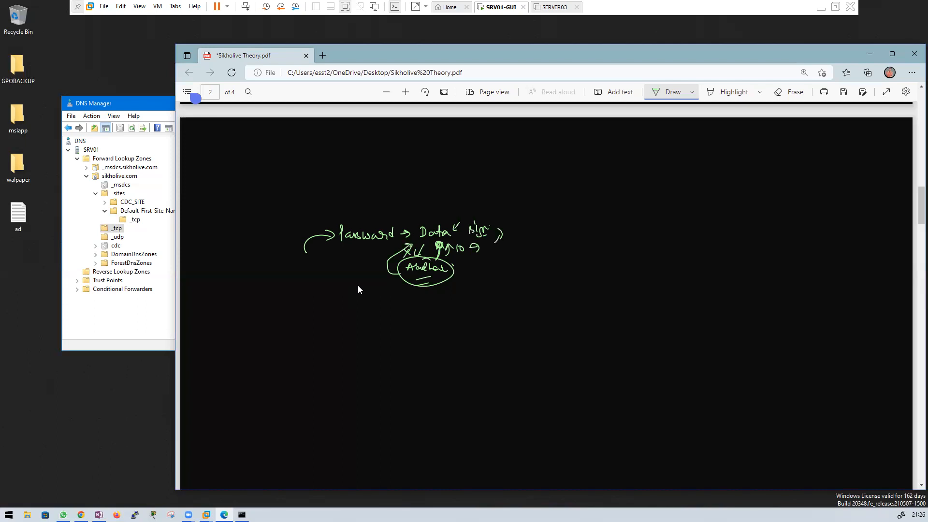
left_click_drag(496, 255, 497, 244)
left_click(149, 109)
left_click_drag(235, 237, 224, 150)
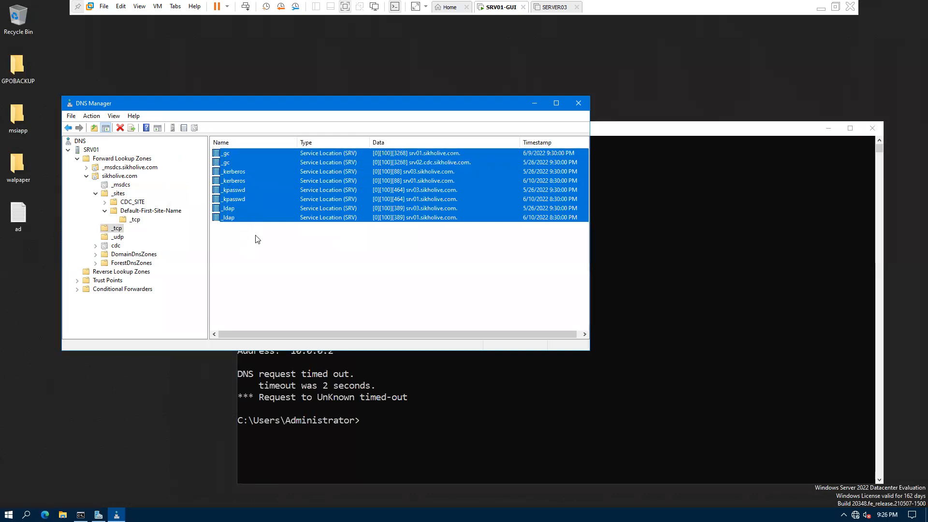
left_click_drag(245, 241, 227, 153)
Step: Reselect the eight _tcp SRV records, then select all four _udp SRV records
left_click(237, 264)
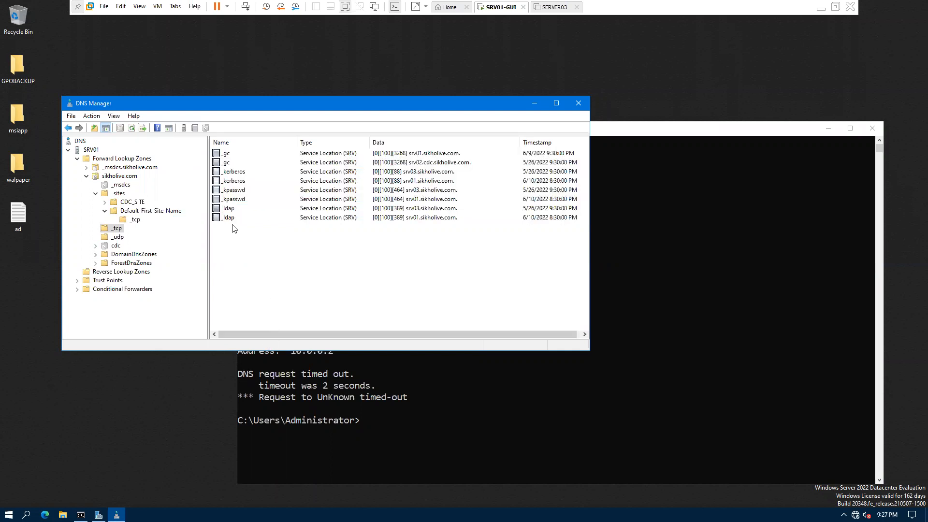
left_click(228, 218)
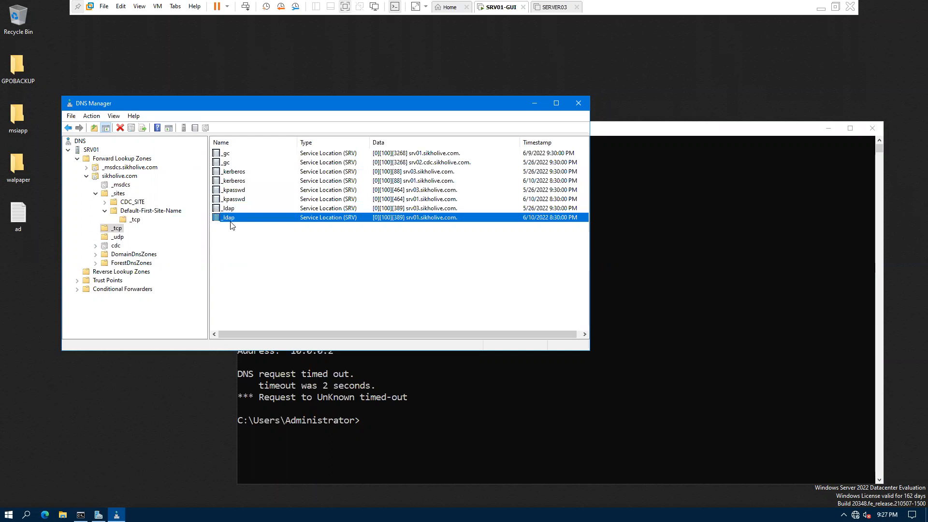
left_click(231, 172)
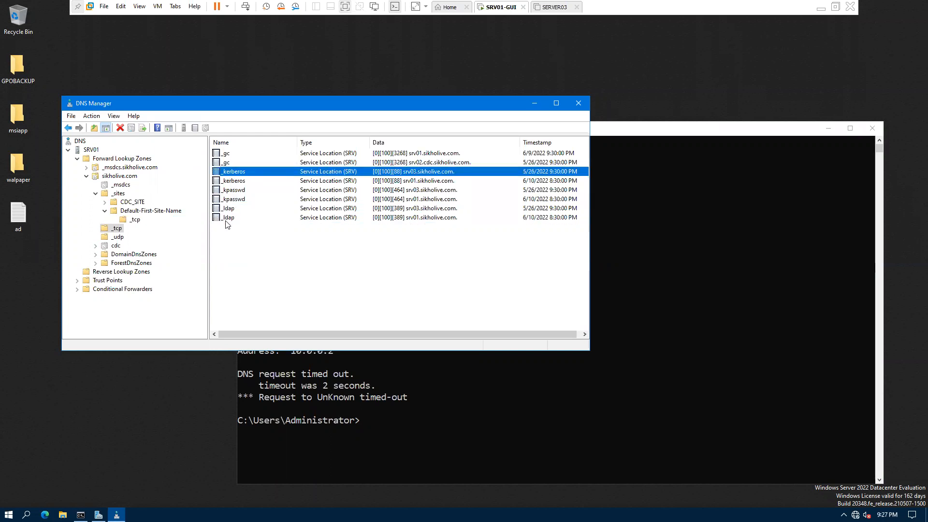
left_click_drag(241, 230, 224, 148)
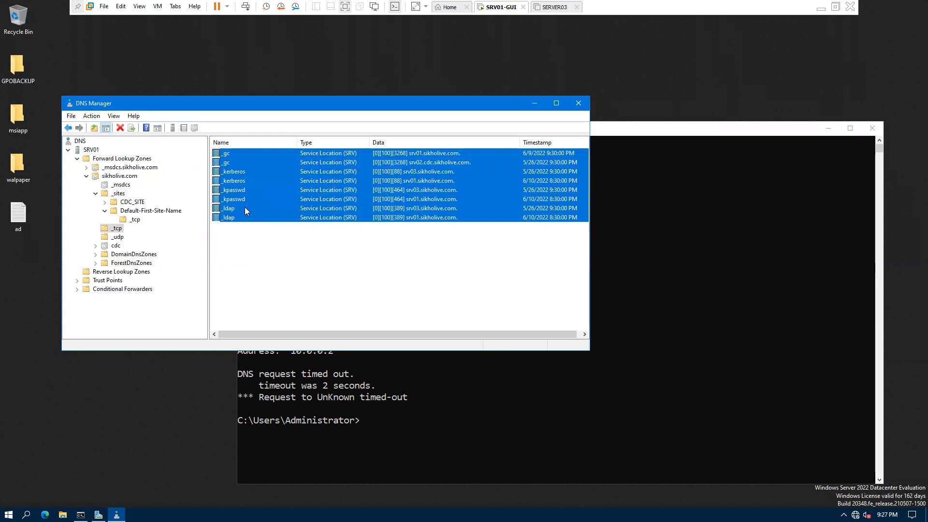
left_click(118, 236)
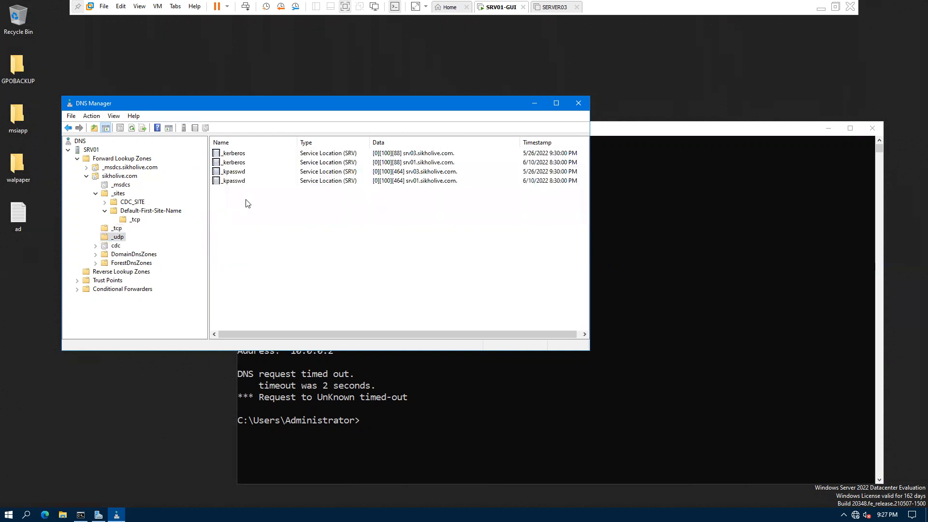
key("ctrl+a")
Step: Open the cdc subdomain and select its name server record for SRV02.cdc.sikholive.com
left_click(116, 247)
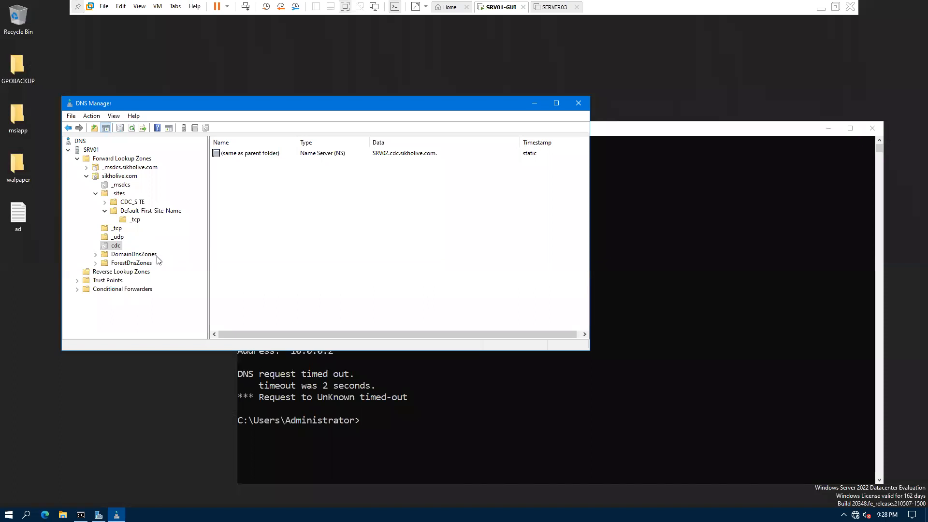
left_click(116, 247)
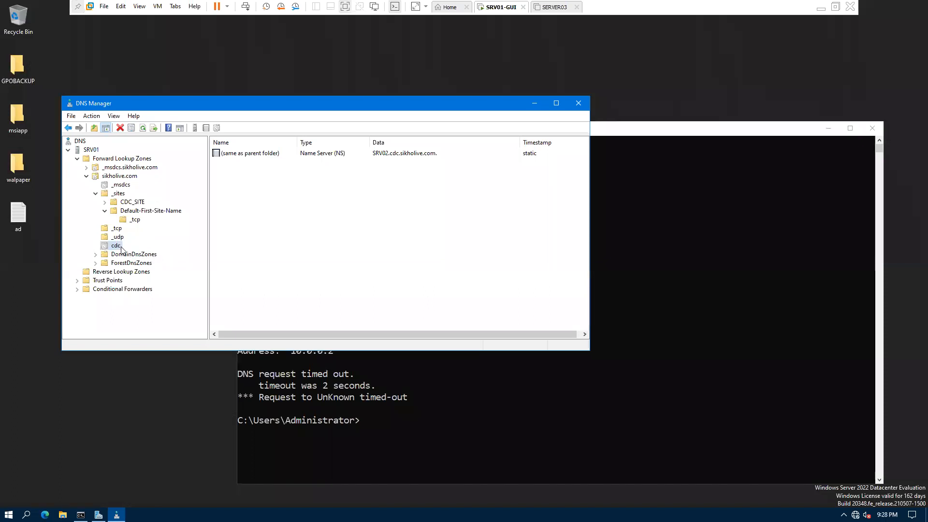
left_click(389, 155)
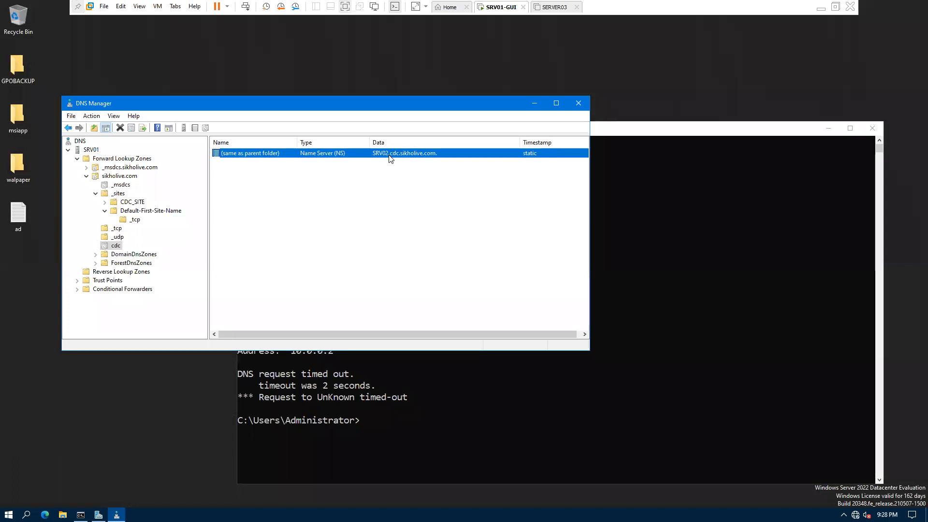
left_click(115, 246)
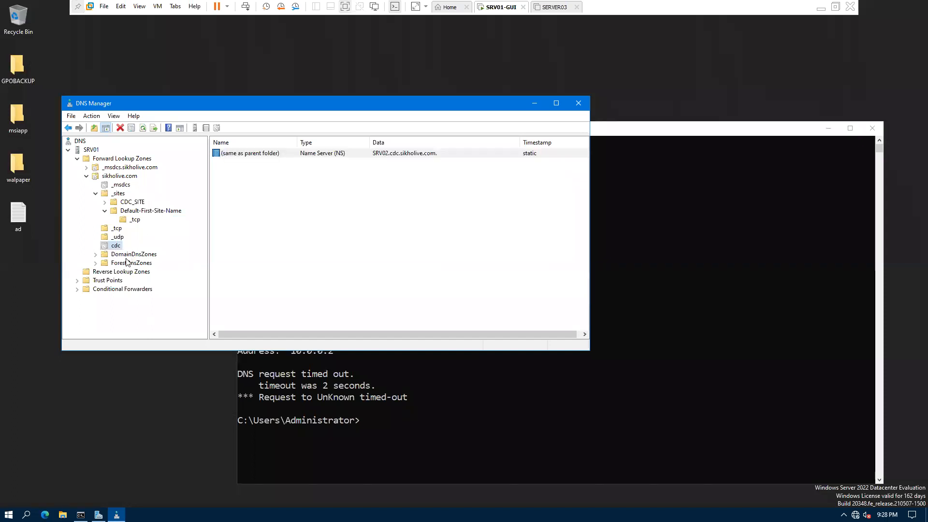
Step: Expand DomainDnsZones, browse its _sites and _tcp folders, and pick the 10.0.0.4 and 10.0.0.2 host records
double_click(129, 255)
left_click(127, 265)
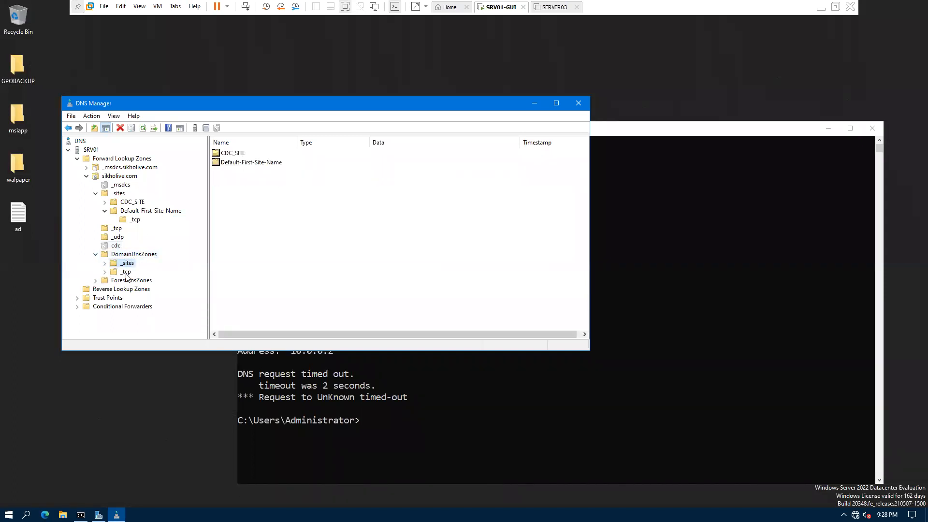
left_click(126, 272)
left_click(131, 254)
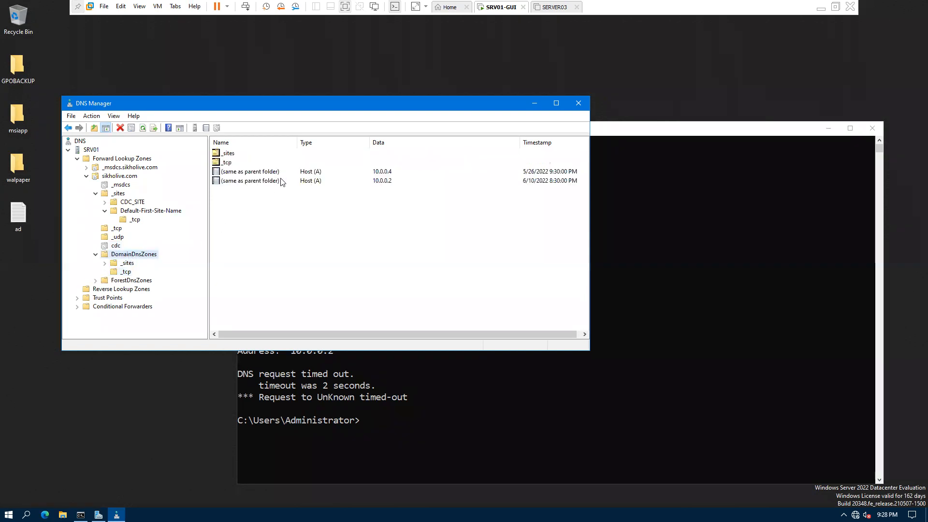
left_click(312, 174)
left_click(313, 183)
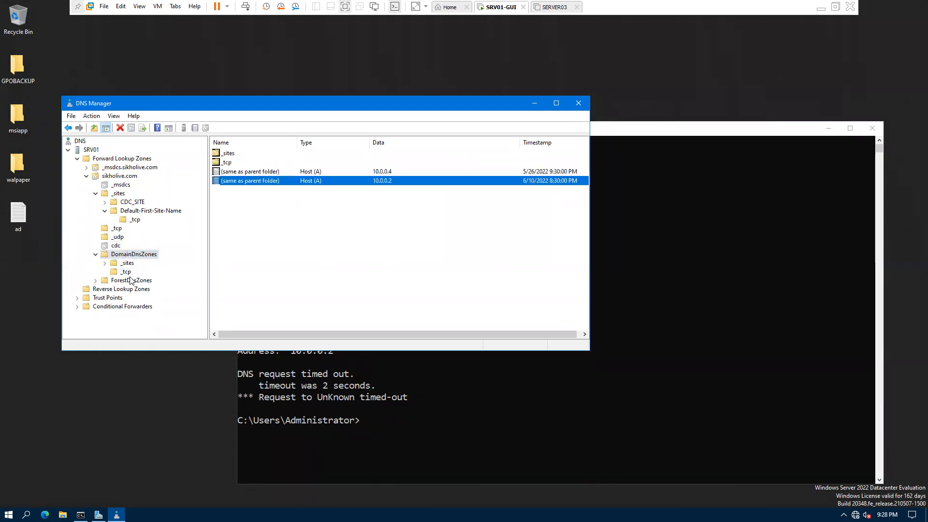
Step: Check DomainDnsZones' _ldap records, expand ForestDnsZones, and list the forward lookup zones
left_click(126, 273)
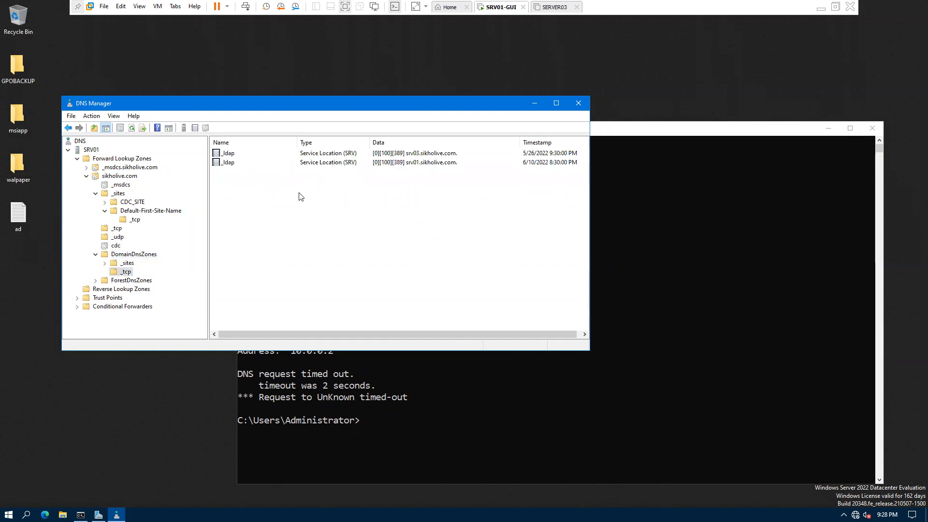
double_click(97, 281)
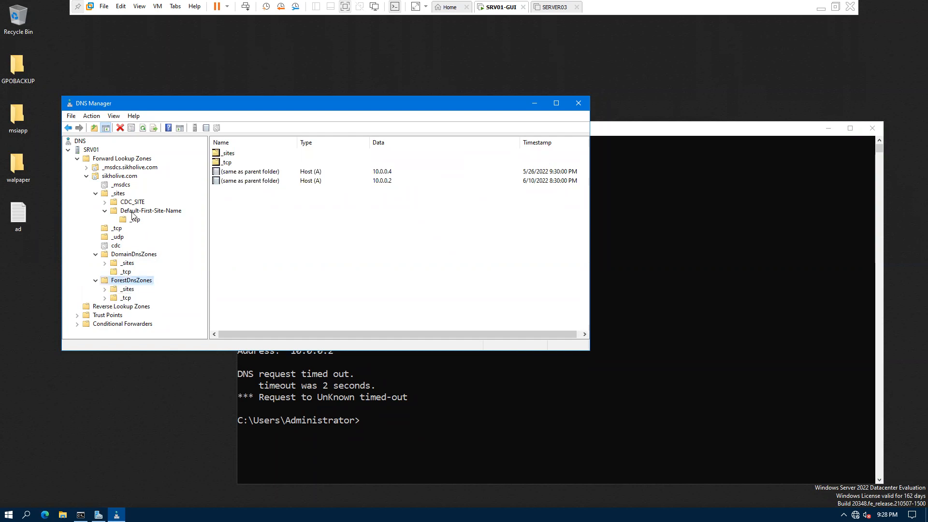
left_click(102, 160)
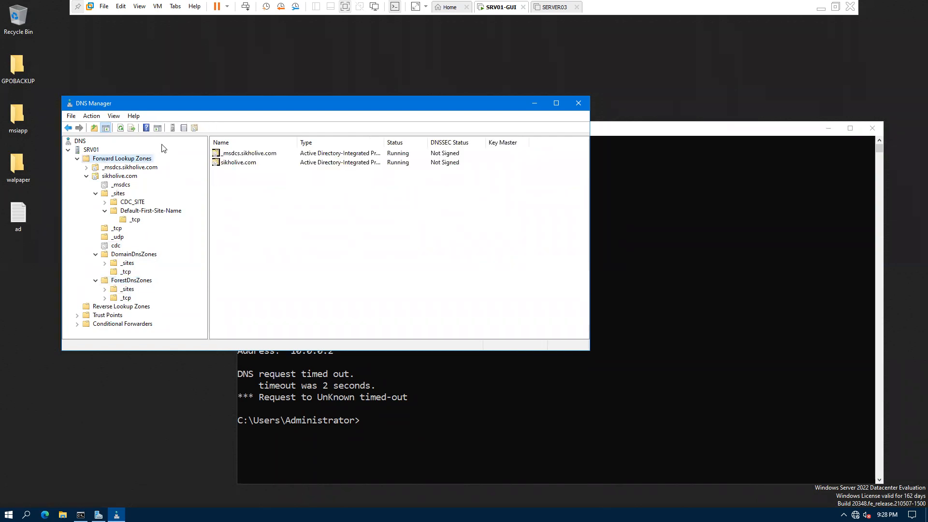
Step: Highlight sikholive.com and 10.0.0.2 in the nslookup output, then show the empty Reverse Lookup Zones
key("alt+Tab")
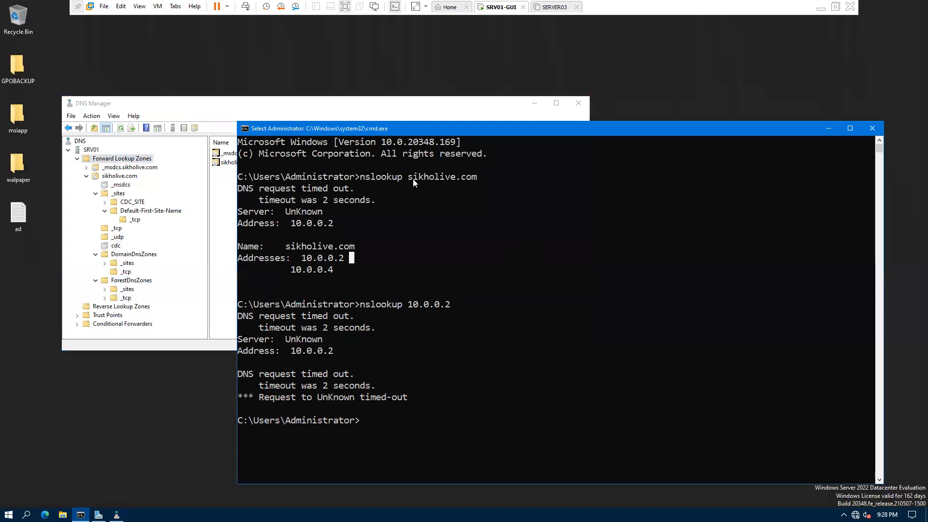
left_click_drag(418, 177, 478, 177)
left_click_drag(294, 258, 346, 261)
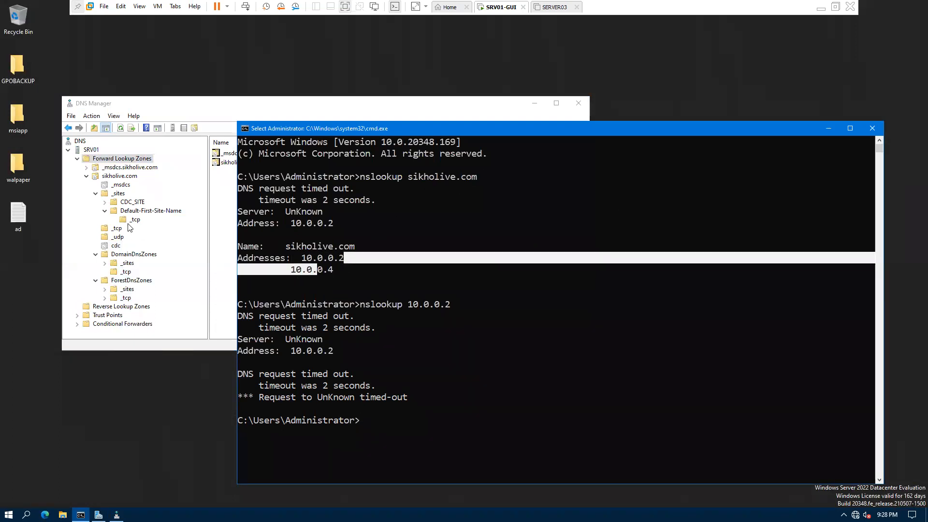
left_click(131, 219)
left_click(77, 159)
left_click(101, 168)
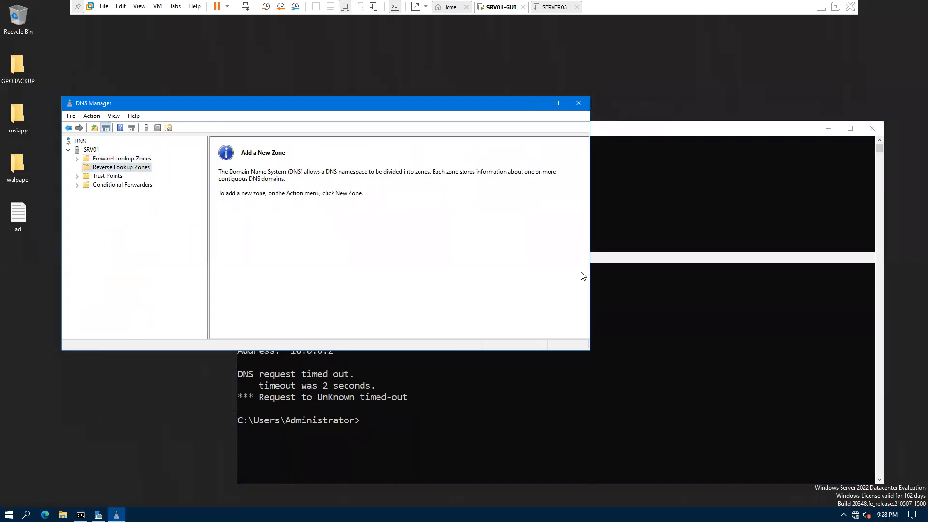
Step: Highlight the 'nslookup 10.0.0.2' command in Command Prompt, then return to DNS Manager
left_click(345, 359)
left_click_drag(362, 307, 461, 306)
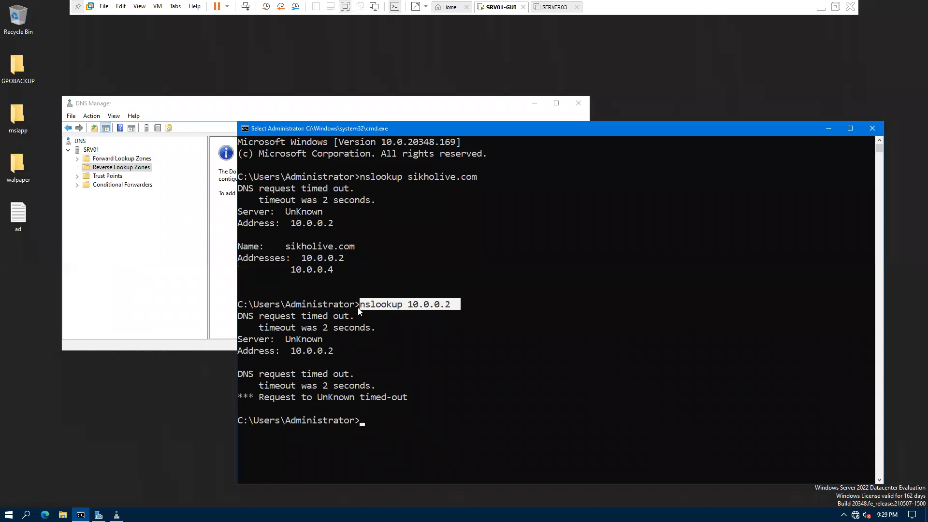
double_click(359, 311)
left_click(116, 193)
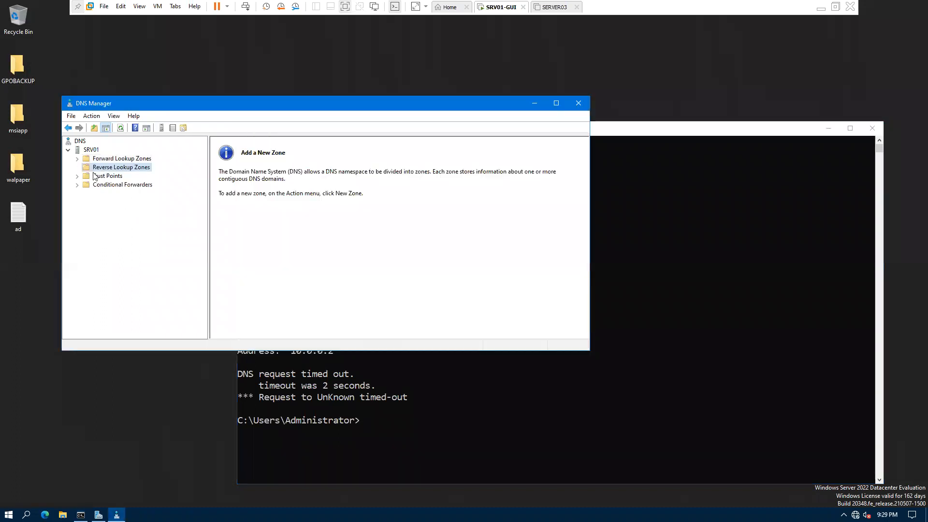
Step: Launch the New Zone Wizard from Reverse Lookup Zones and pick Secondary zone as its type
right_click(114, 168)
left_click(141, 174)
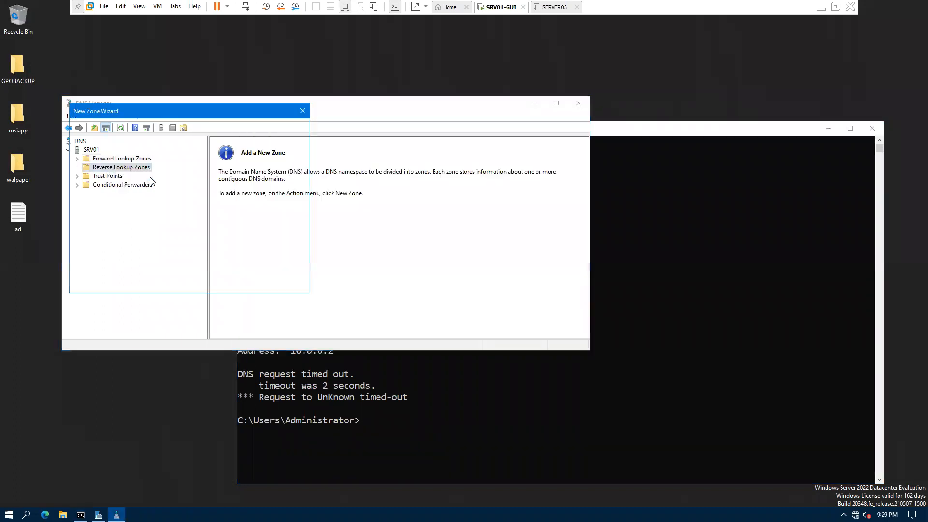
left_click(252, 285)
left_click(253, 285)
left_click(209, 282)
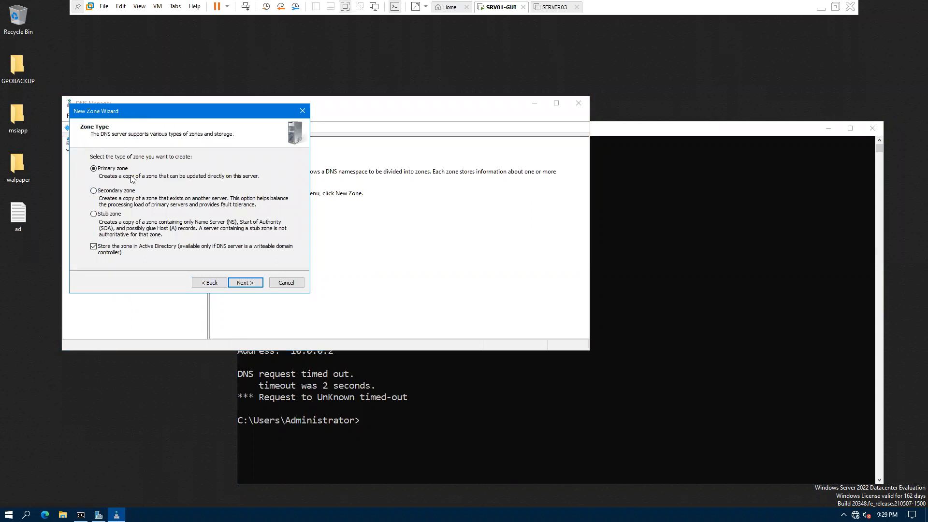
left_click(117, 193)
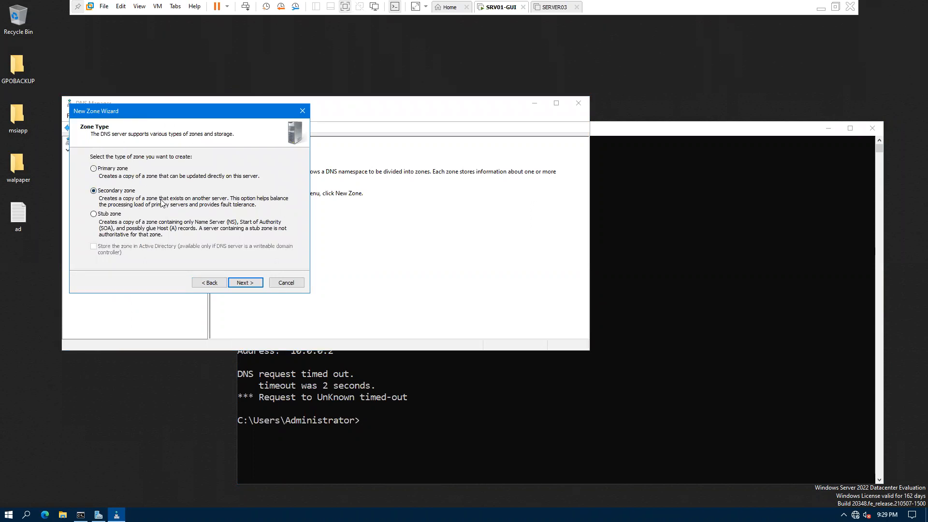
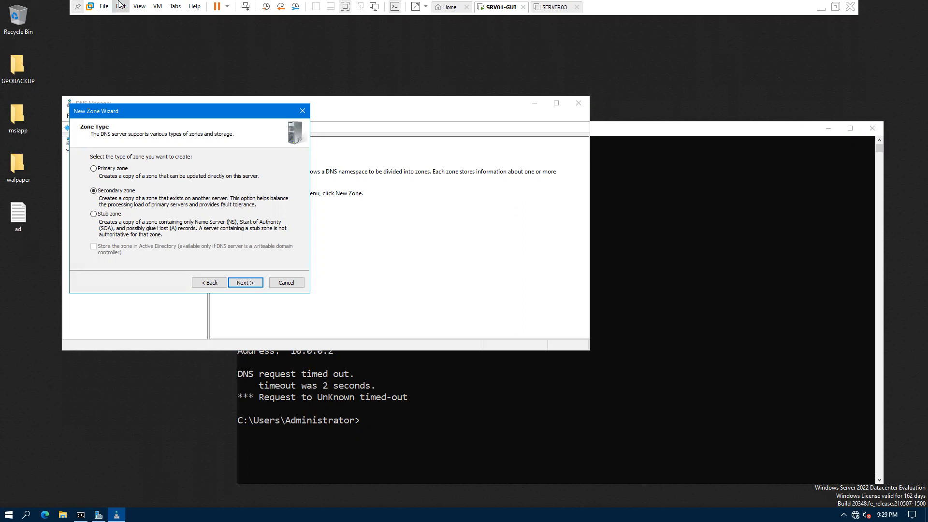
Step: Switch the zone type from Stub zone to Primary zone and continue
left_click(110, 214)
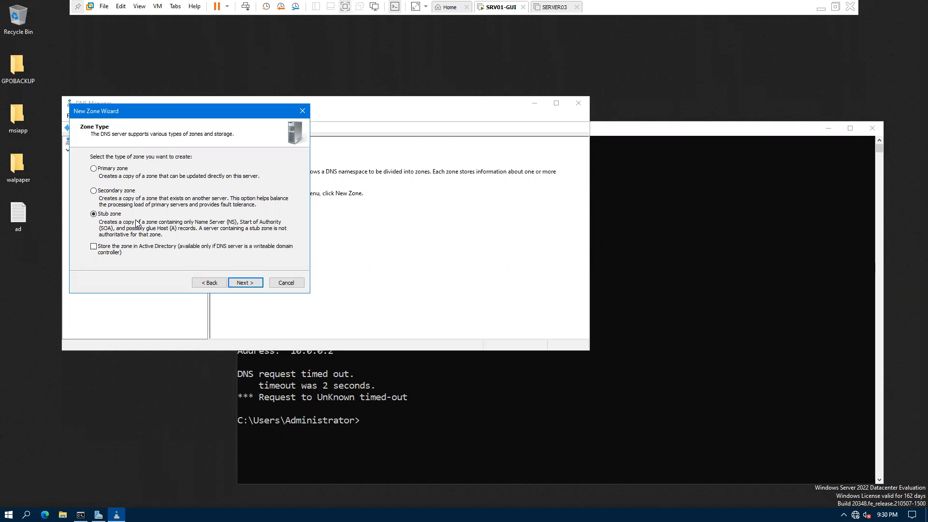
left_click(94, 169)
left_click(245, 284)
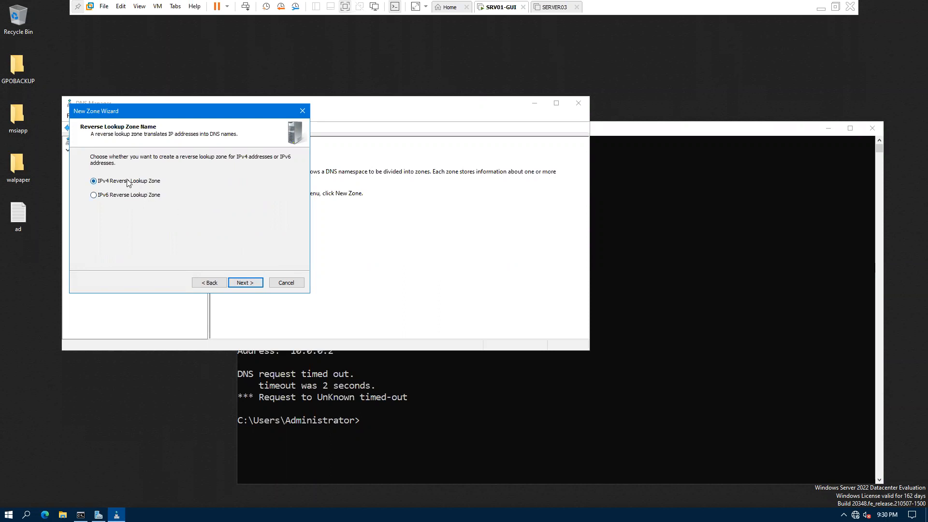
Step: Make it an IPv4 reverse zone for network ID 10.0.0 with zone file 0.0.10.in-addr.arpa.dns
left_click(244, 285)
type("10.0.0.")
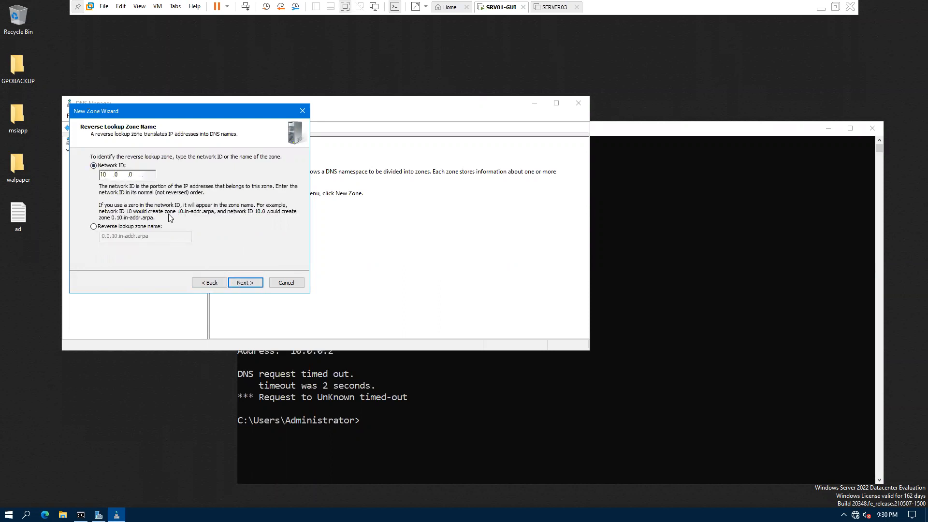
left_click(256, 284)
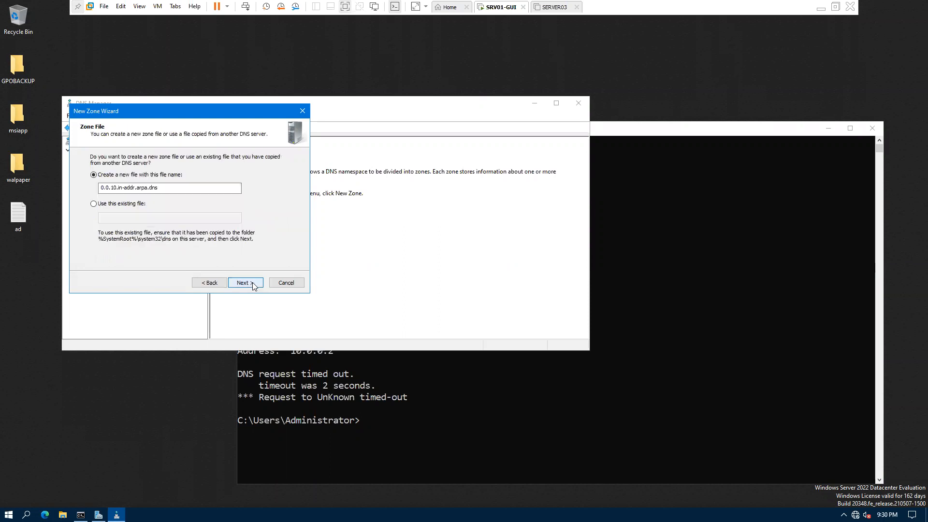
left_click(233, 281)
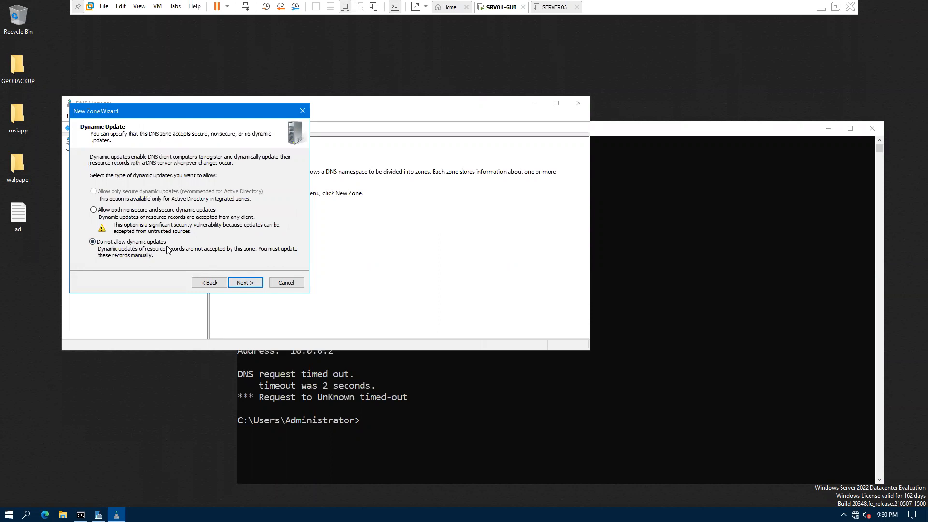
Step: Leave dynamic updates disallowed and finish creating the 0.0.10.in-addr.arpa zone
left_click(110, 210)
left_click(100, 210)
left_click(121, 243)
left_click(116, 209)
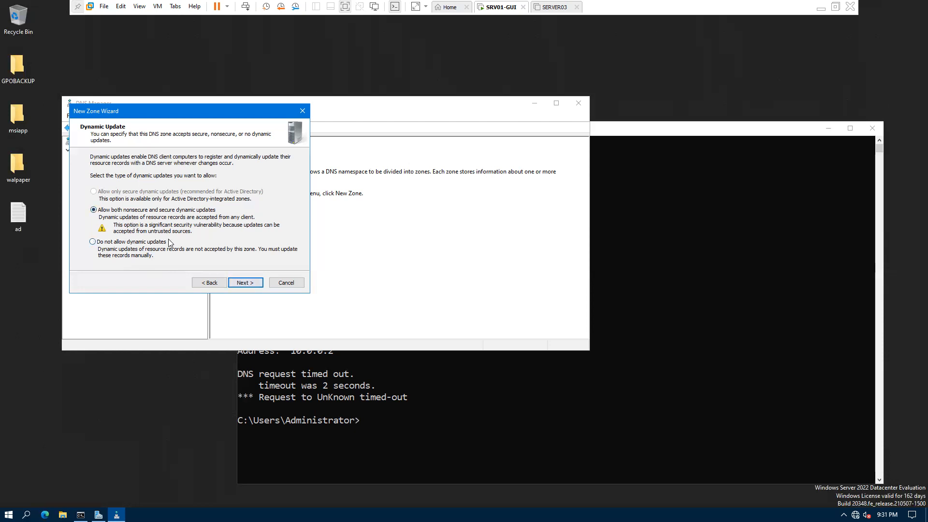
left_click(213, 282)
left_click(243, 282)
left_click(244, 284)
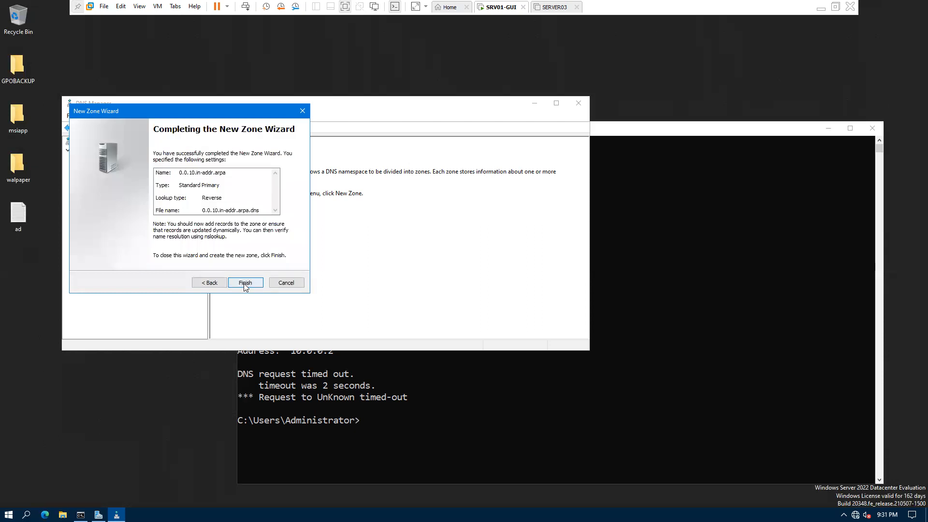
left_click(244, 284)
Step: Open the 0.0.10.in-addr.arpa zone to view its SOA and NS records in a taller window
left_click(113, 177)
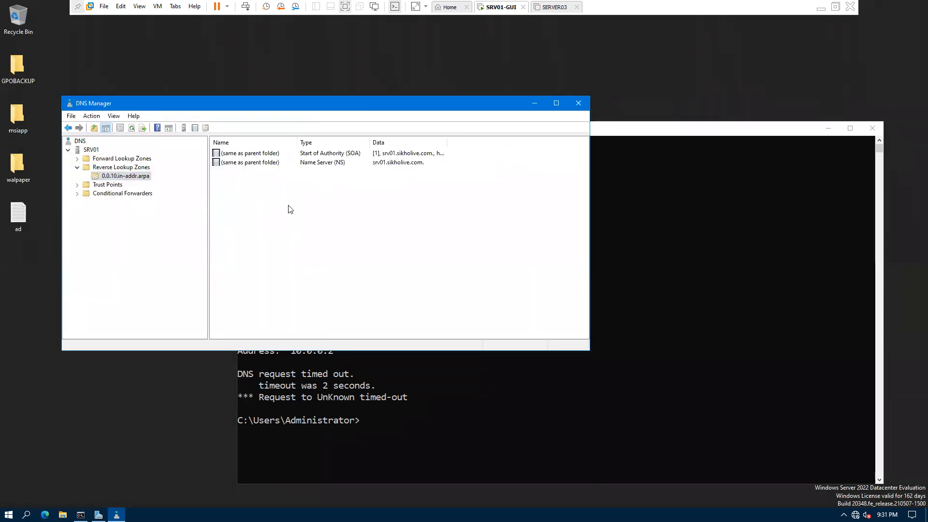
left_click_drag(261, 351, 249, 412)
left_click(387, 163)
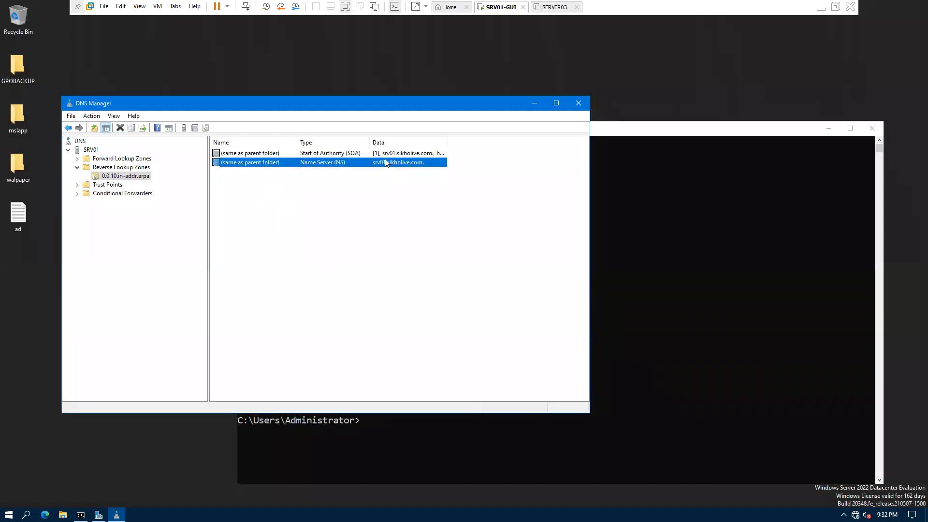
Step: Rerun nslookup 10.0.0.2 in Command Prompt, which still reports Non-existent domain
left_click(386, 153)
left_click(729, 277)
key("Up")
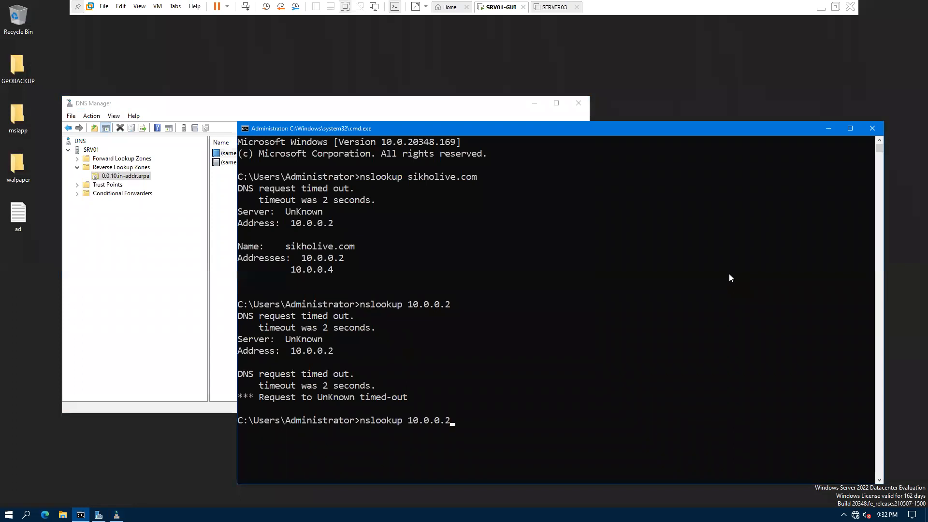
left_click(496, 408)
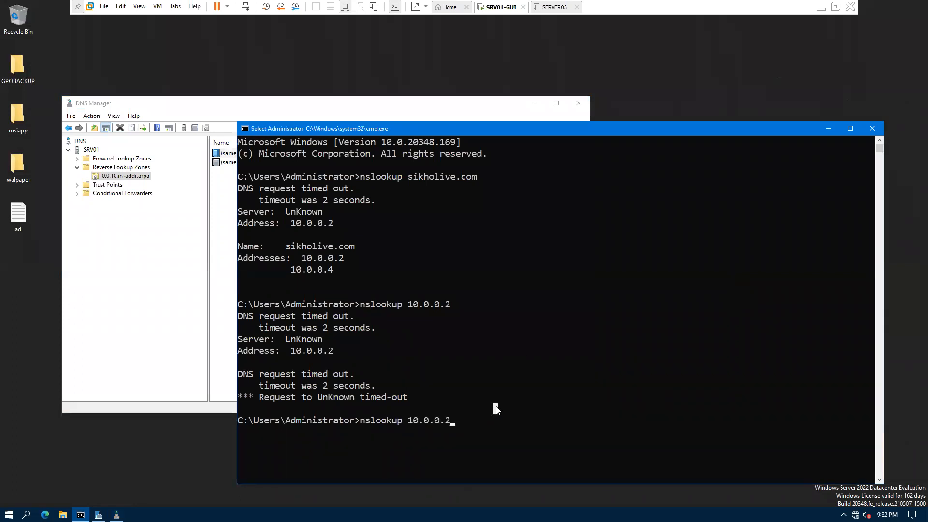
key("Return")
key("Return")
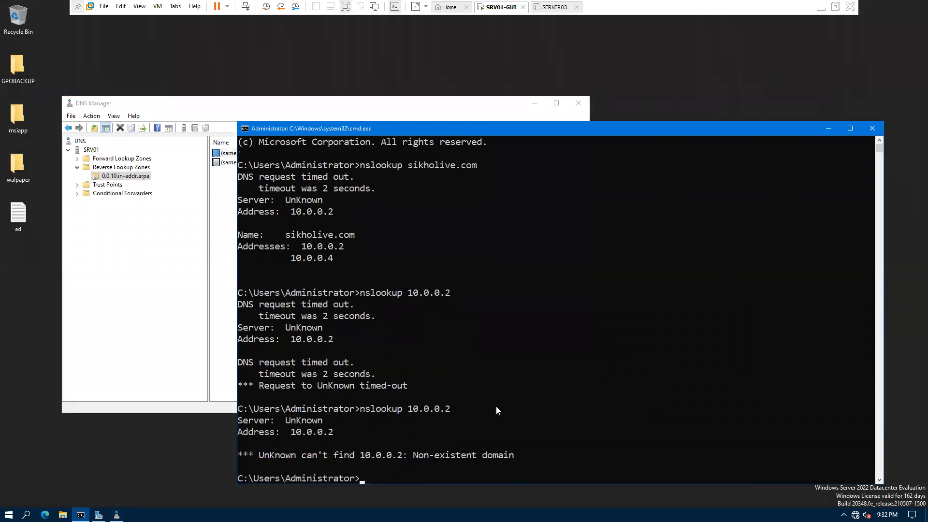
left_click_drag(296, 431, 412, 435)
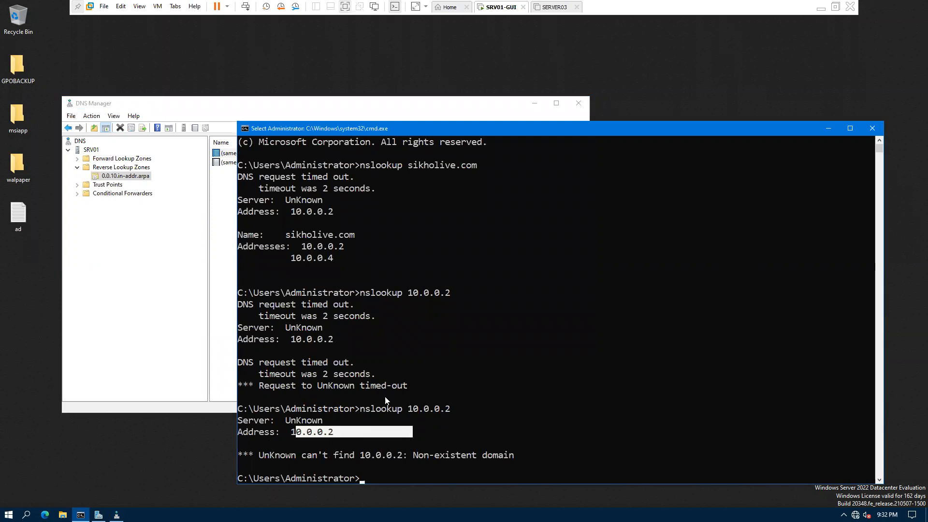
left_click(232, 188)
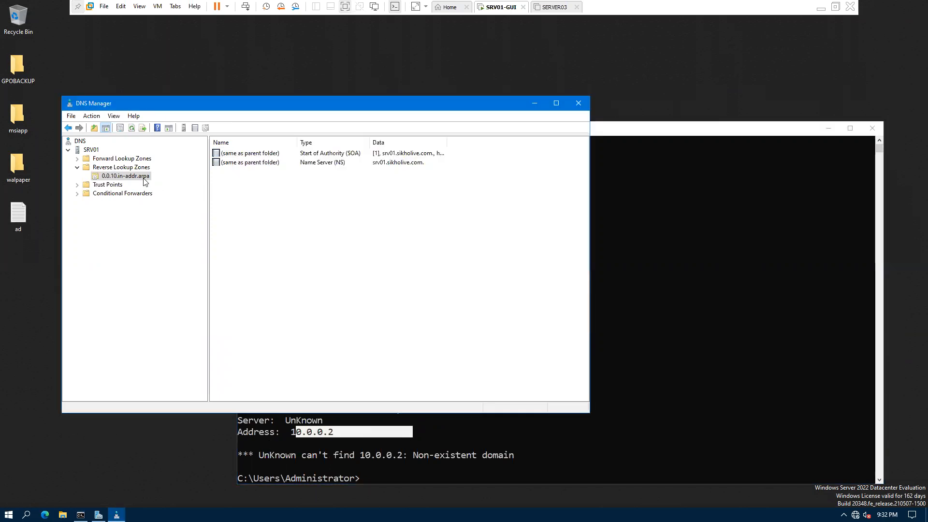
Step: Enable updating the associated PTR record in the srv01 host record's properties in sikholive.com
right_click(143, 178)
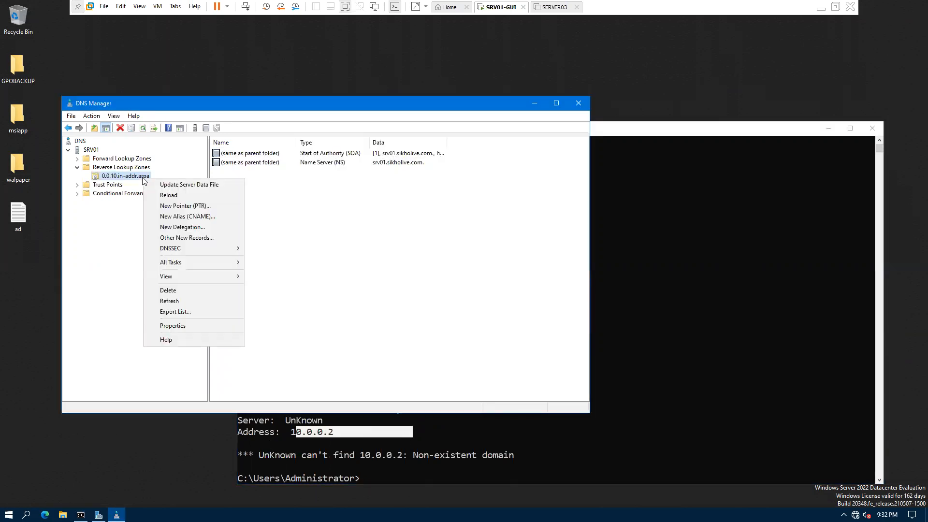
double_click(106, 161)
double_click(115, 177)
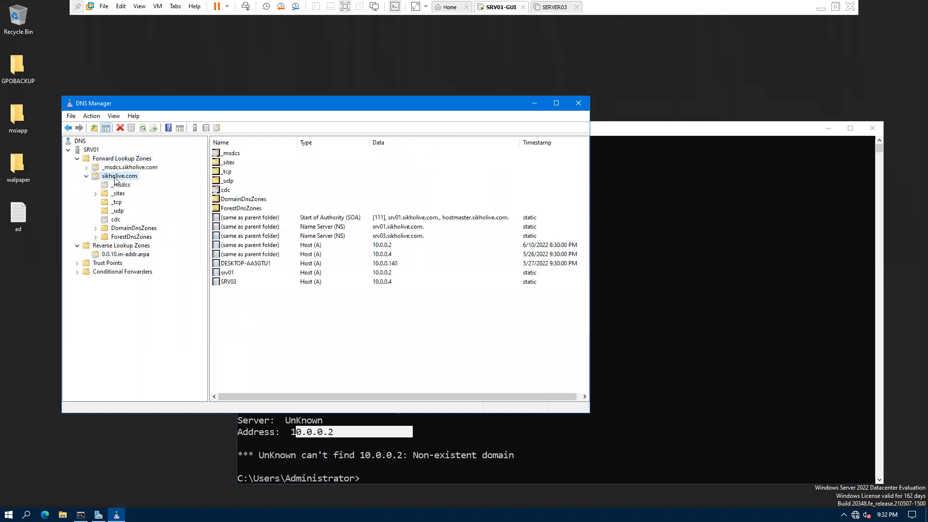
left_click(280, 275)
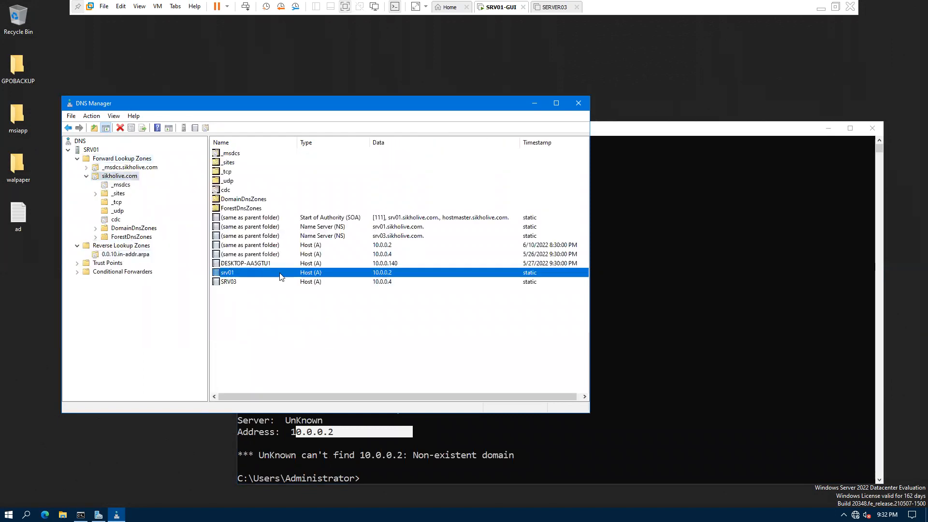
right_click(337, 274)
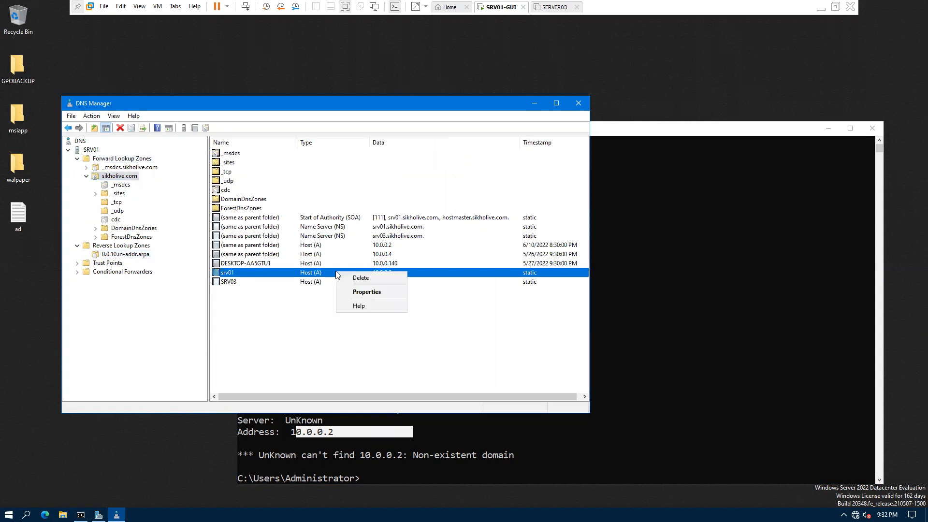
left_click(367, 292)
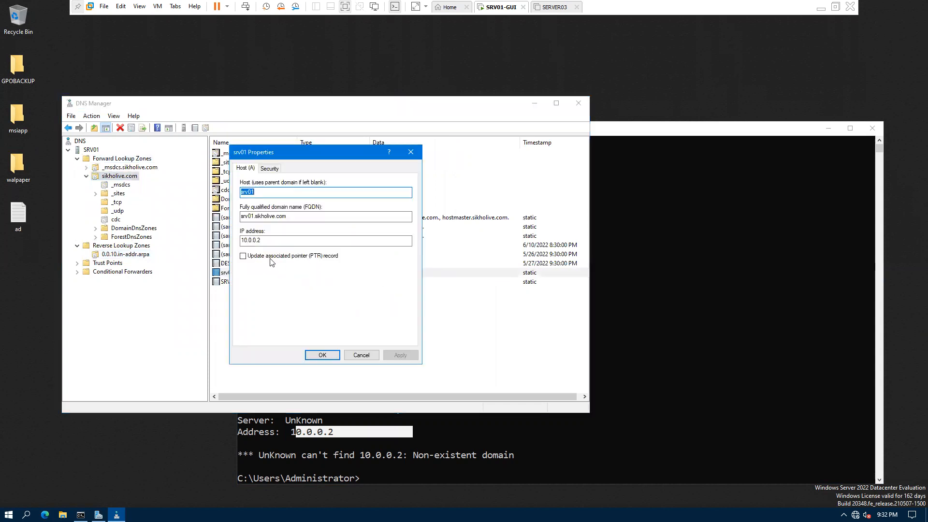
left_click(313, 256)
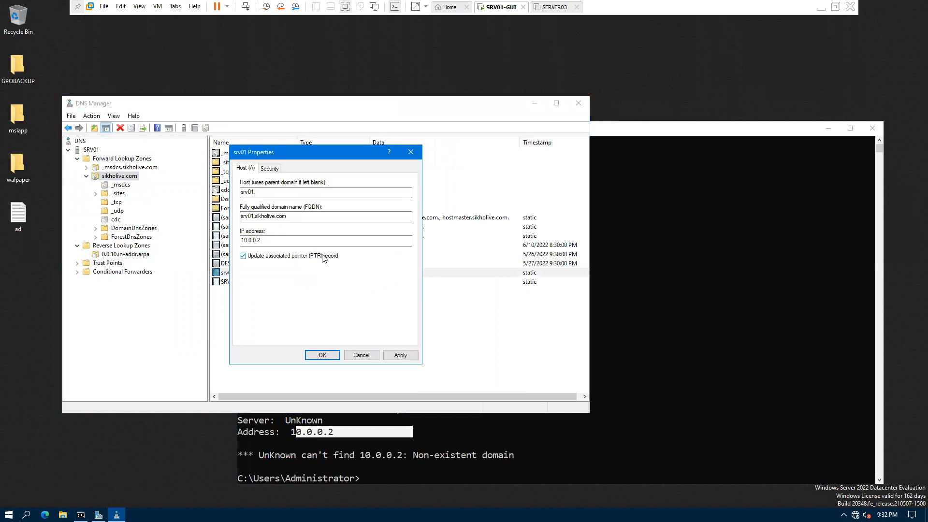
left_click(401, 355)
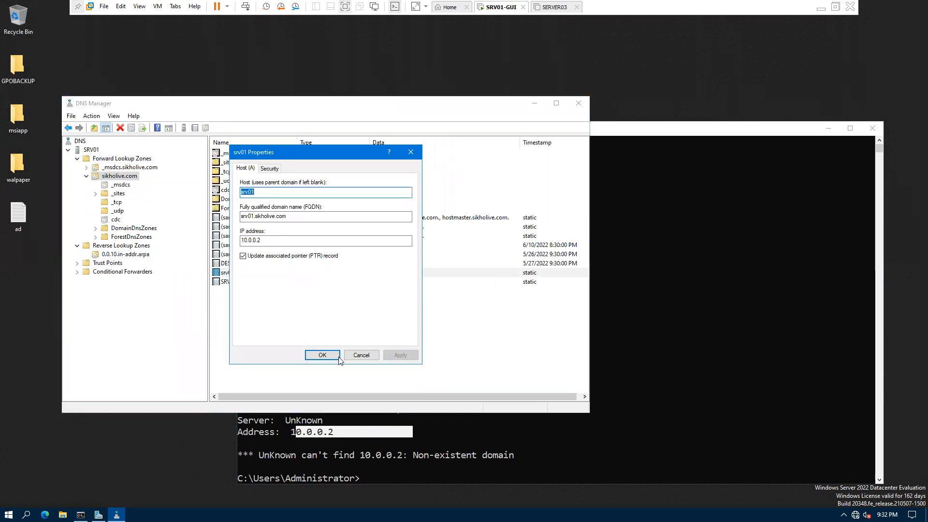
left_click(323, 355)
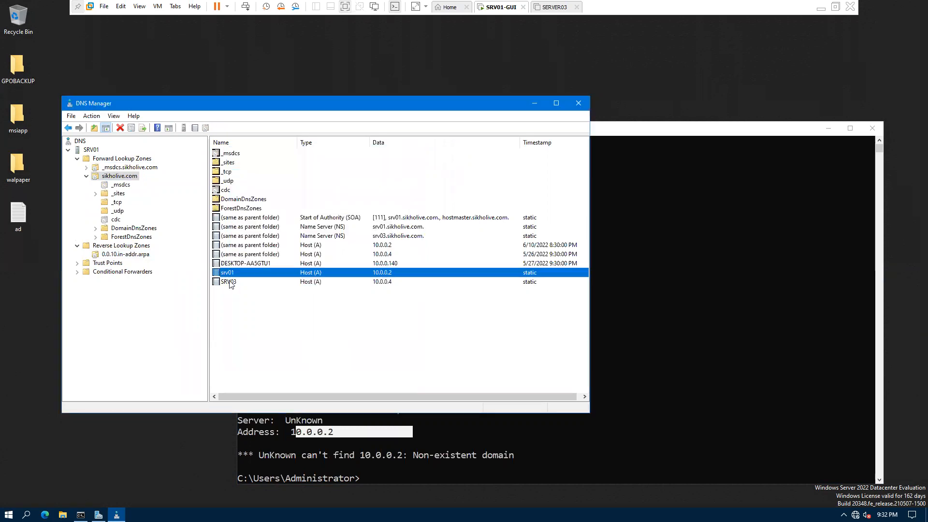
Step: Refresh 0.0.10.in-addr.arpa and select its new 10.0.0.2 PTR record for srv01.sikholive.com
left_click(125, 255)
left_click(131, 127)
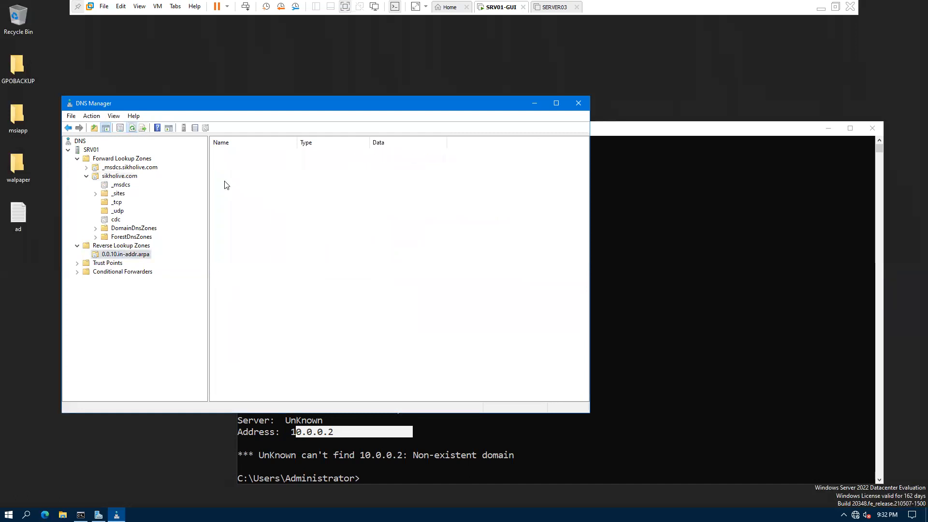
left_click(231, 173)
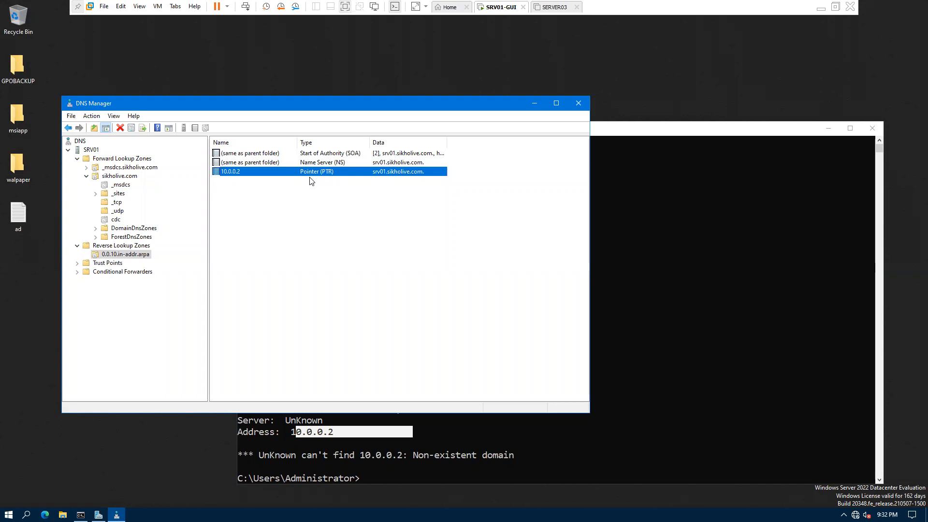
left_click_drag(302, 191, 380, 326)
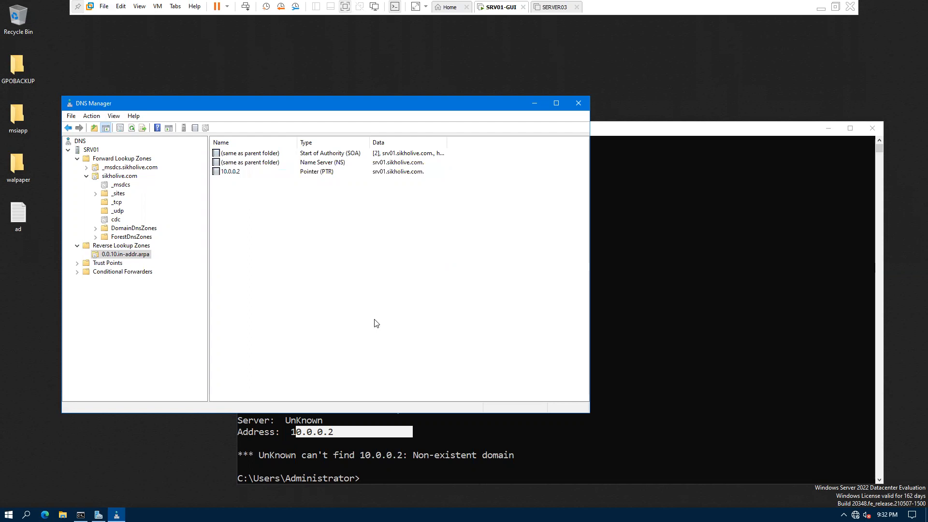
left_click(237, 174)
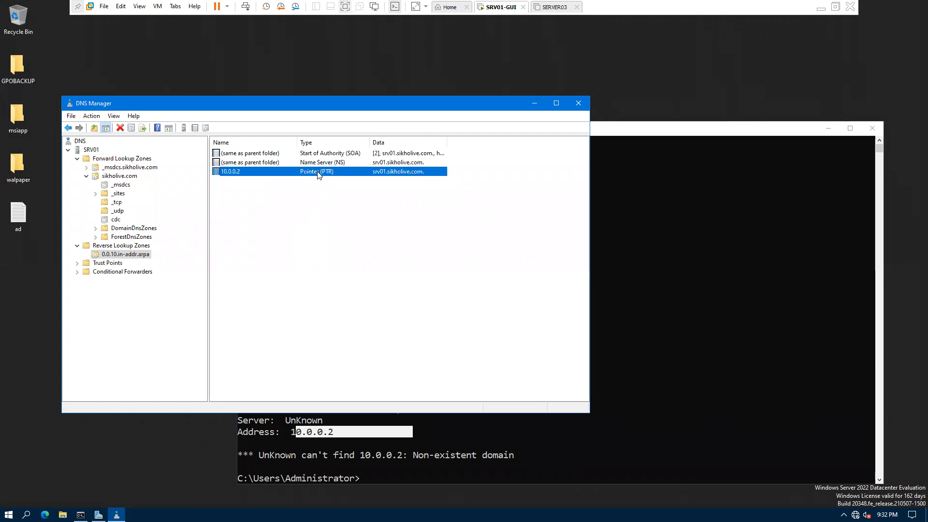
left_click(722, 290)
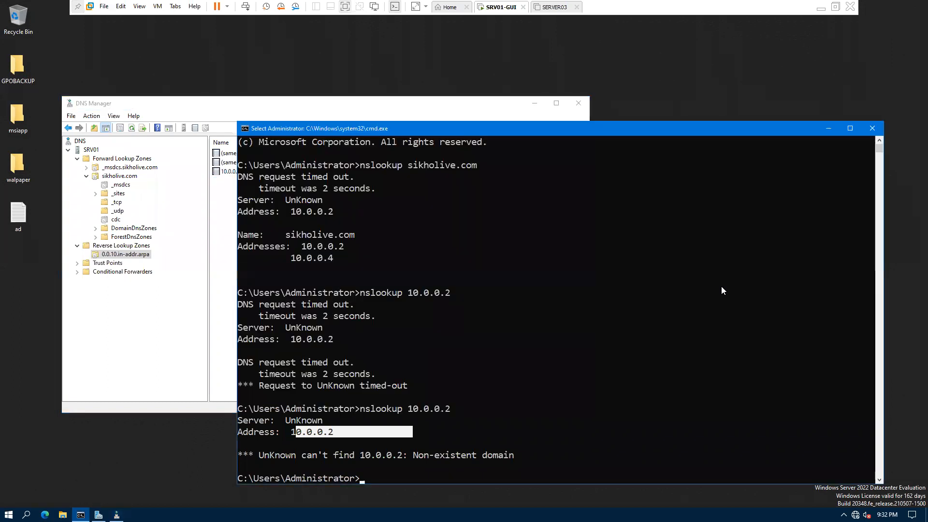
Step: Rerun nslookup 10.0.0.2 and highlight the srv01.sikholive.com answer and its address
key("Up")
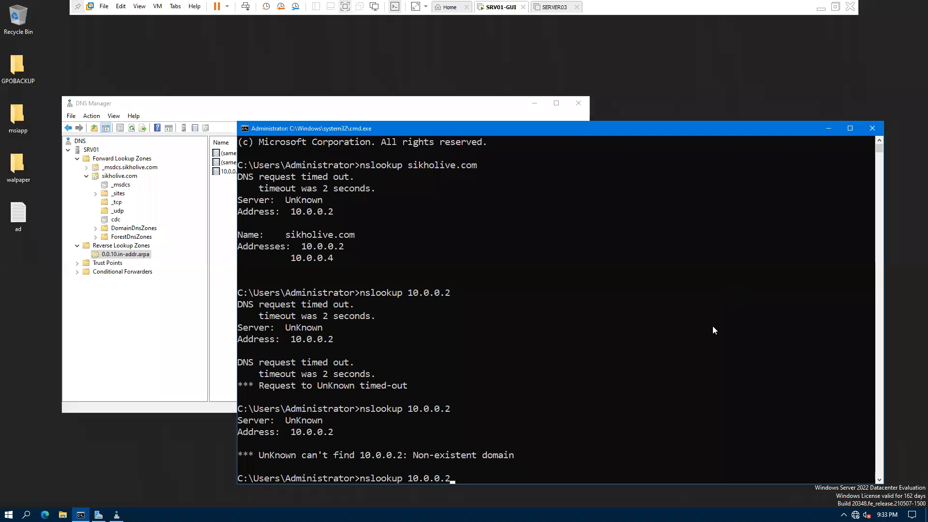
scroll(471, 384, "down", 10)
key("Return")
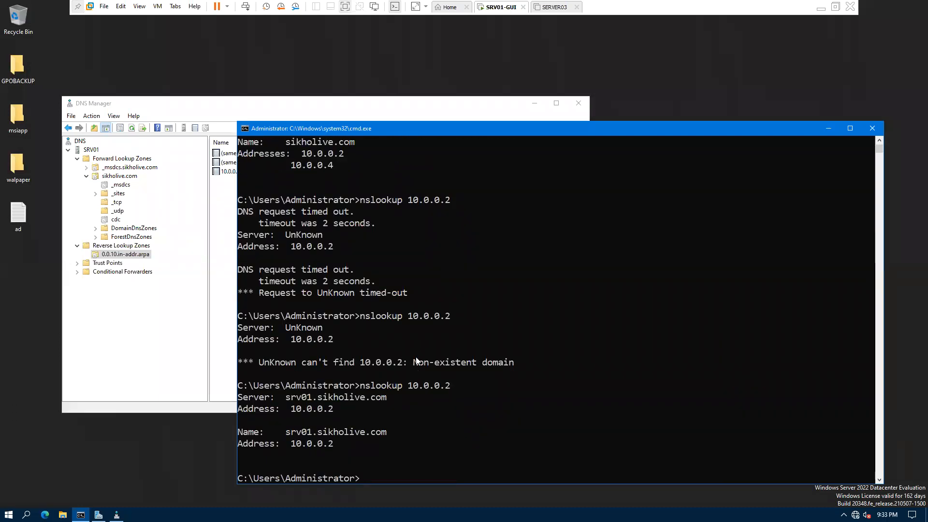
scroll(299, 338, "down", 4)
left_click(420, 247)
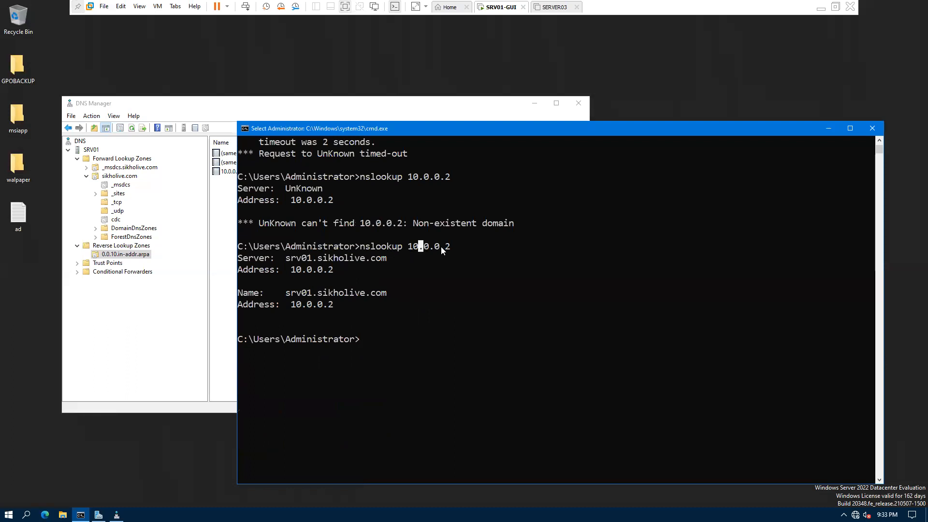
left_click_drag(279, 258, 353, 259)
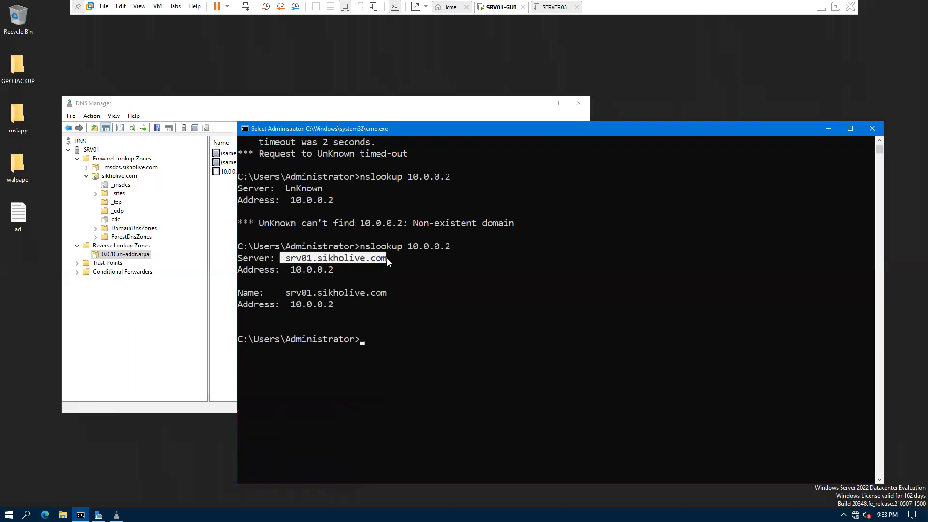
left_click_drag(286, 271, 344, 270)
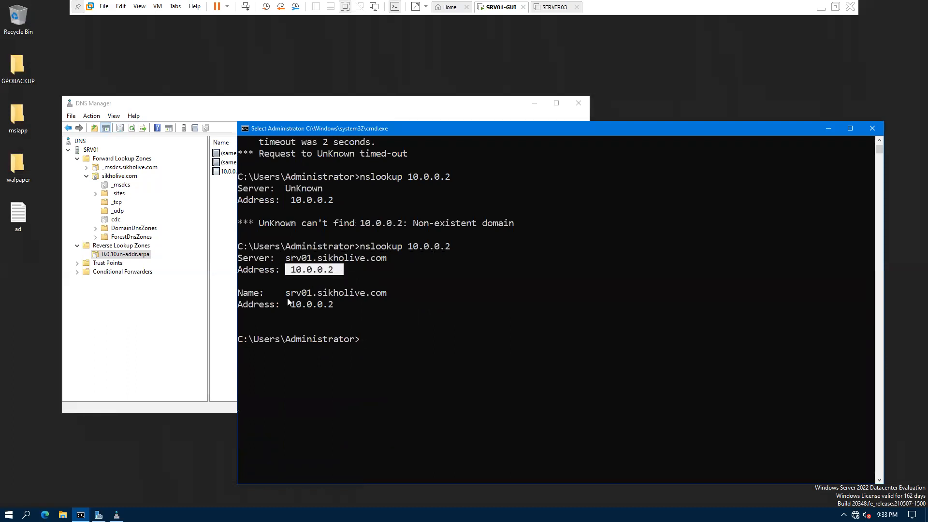
left_click_drag(288, 302, 360, 292)
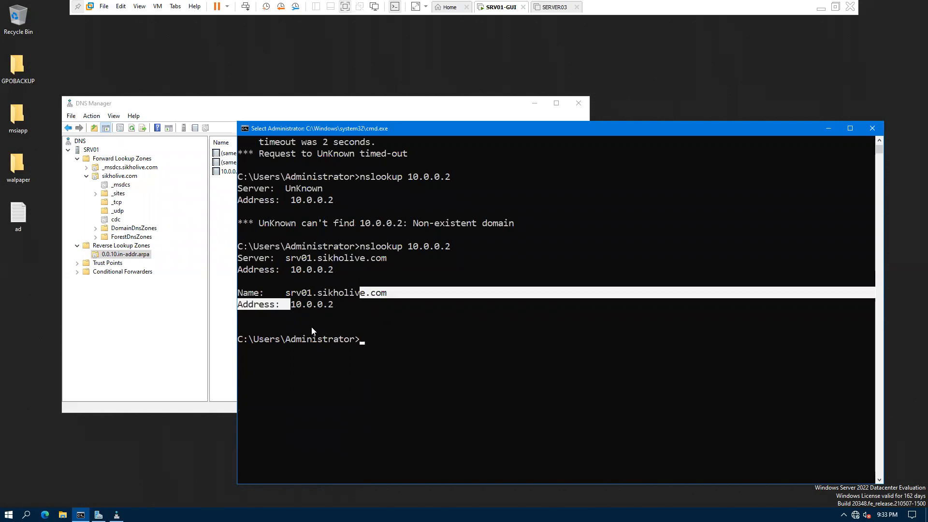
left_click(383, 319)
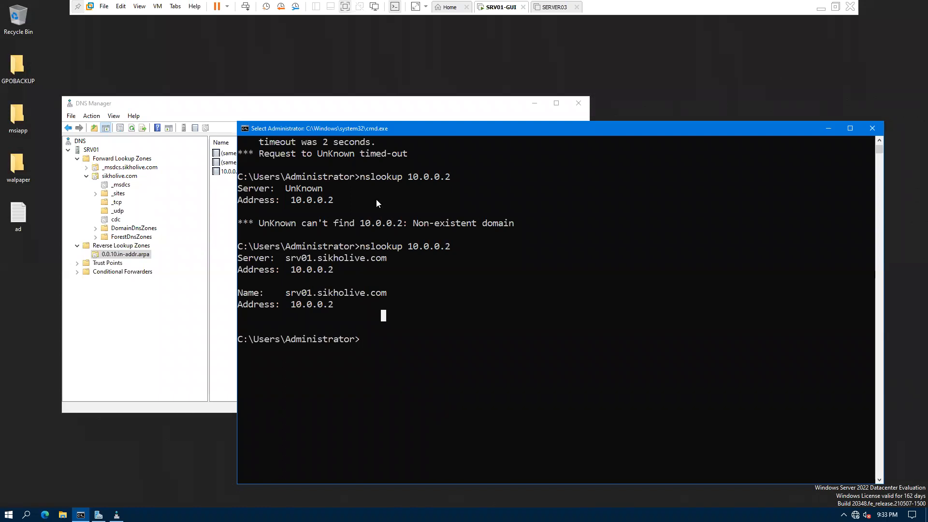
Step: Switch between DNS Manager and the command console to review the reverse lookup results
left_click(236, 194)
left_click_drag(229, 181, 327, 197)
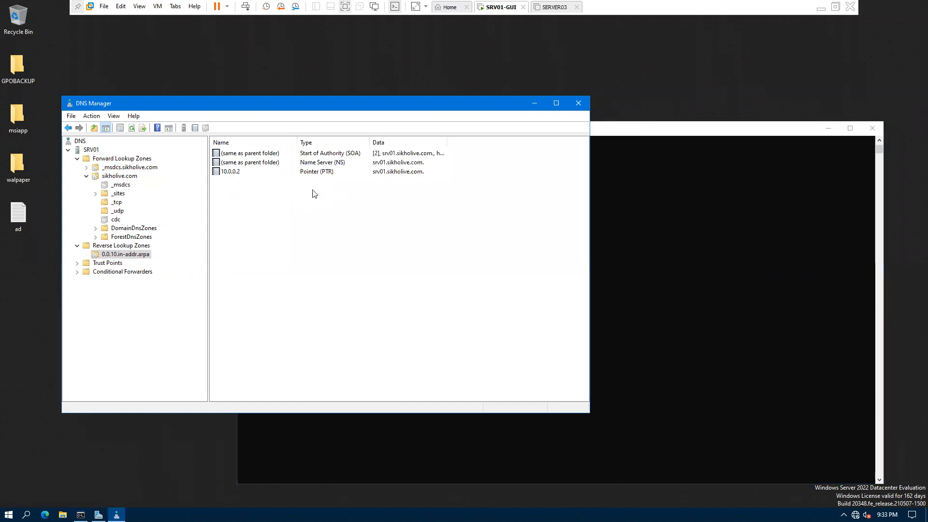
left_click_drag(455, 188, 215, 379)
left_click(661, 234)
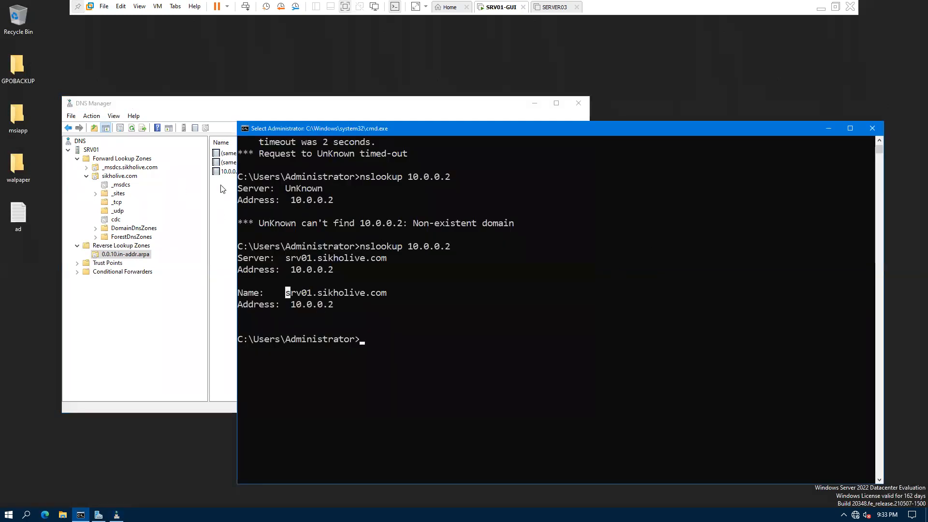
left_click(231, 175)
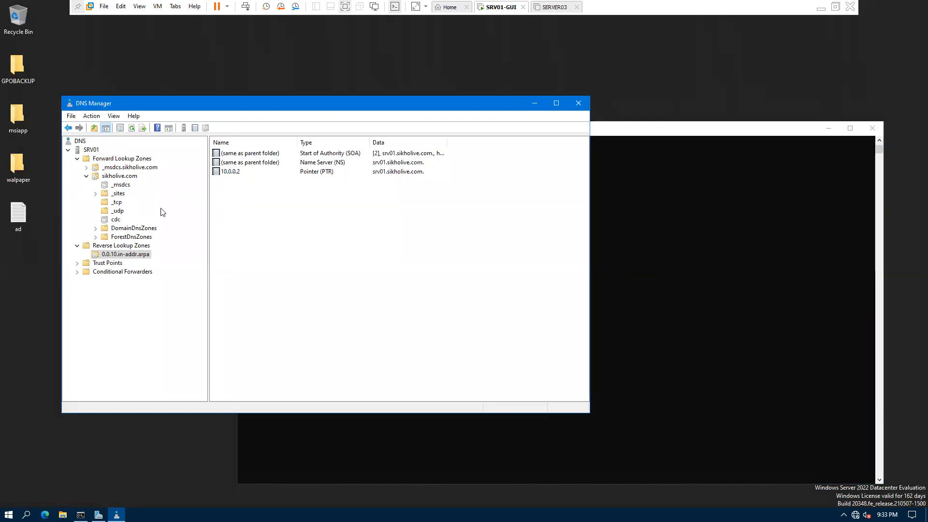
left_click(664, 252)
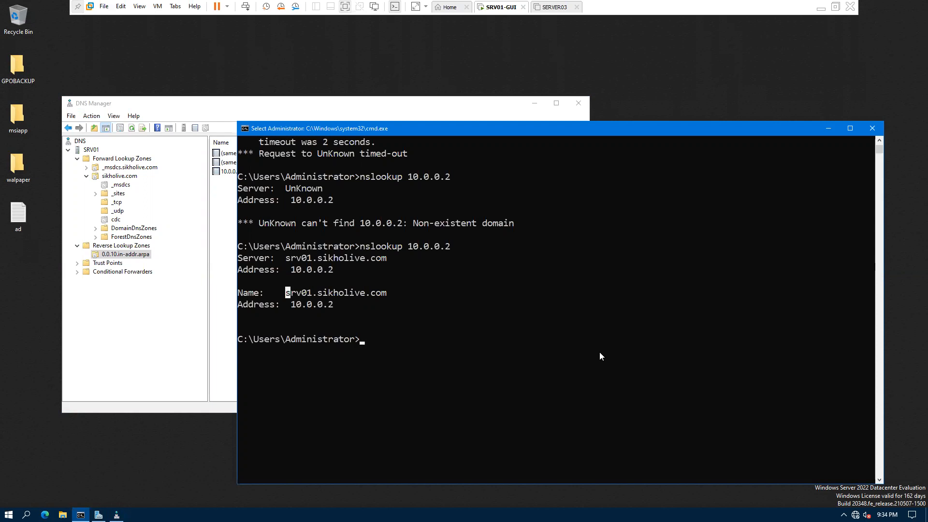
left_click(441, 374)
left_click(355, 286)
left_click(389, 362)
Step: Close the command console and collapse the Forward Lookup Zones tree
left_click(875, 133)
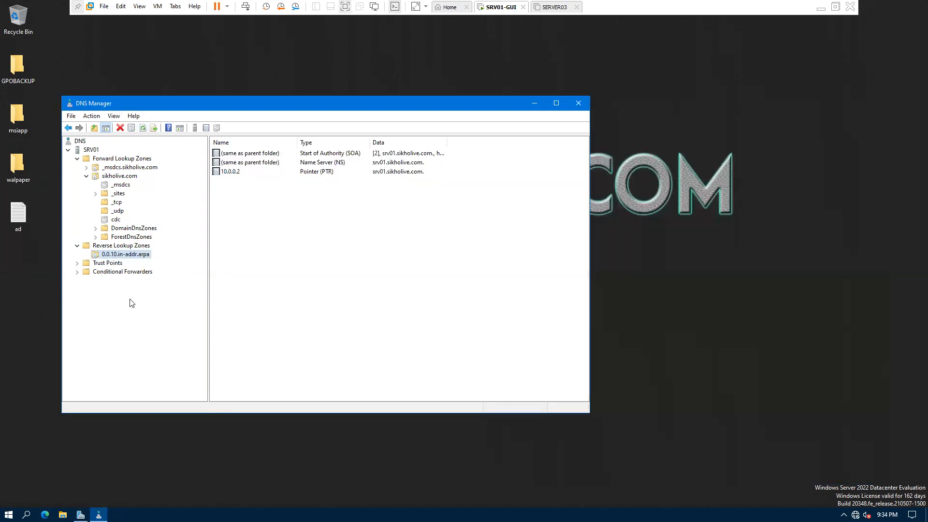
left_click(78, 158)
left_click(77, 159)
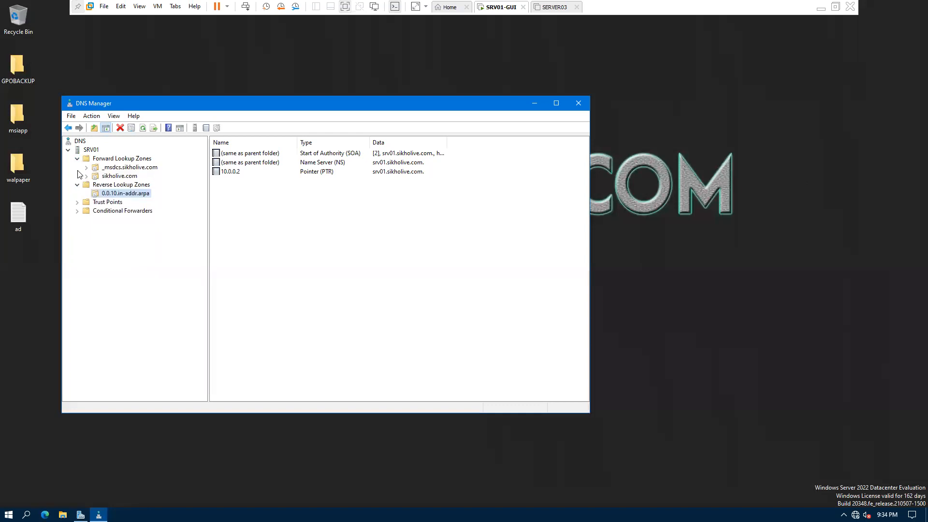
left_click(555, 6)
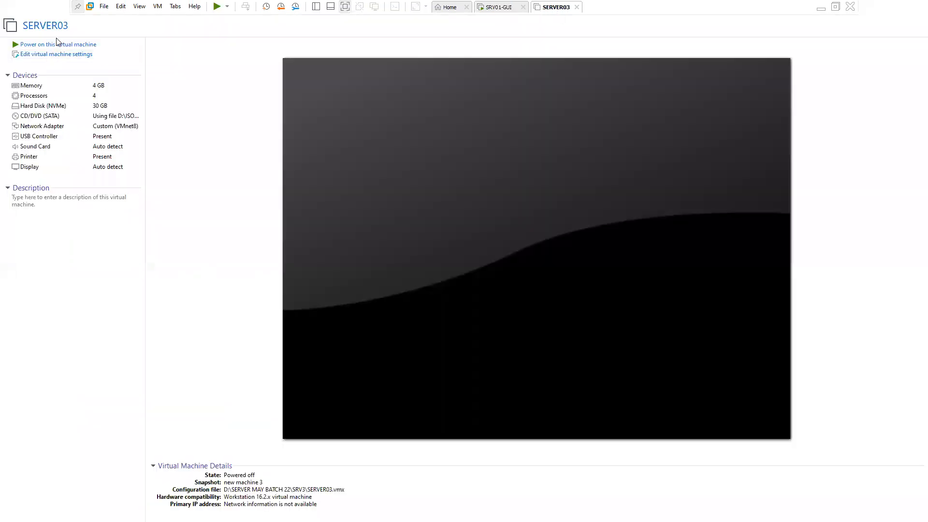
Step: Power on the SERVER03 virtual machine in VMware Workstation
left_click(57, 45)
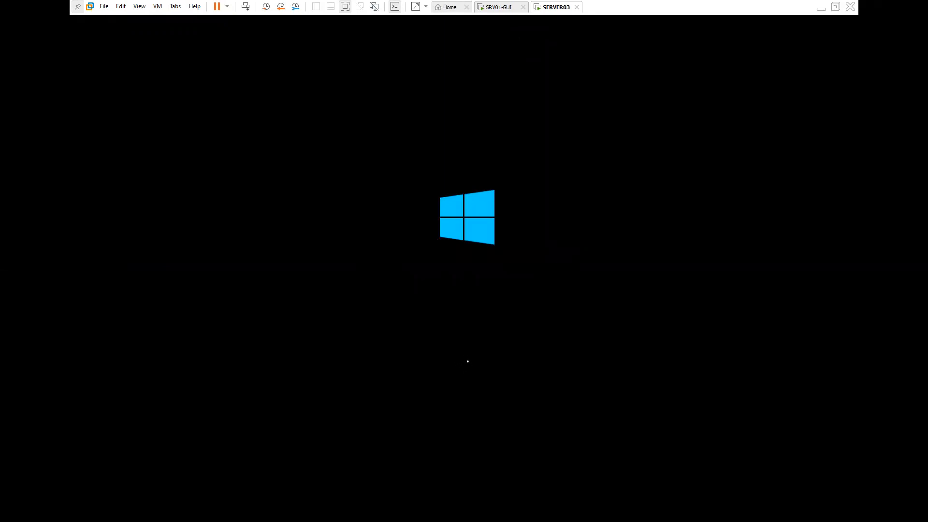
key("alt+Tab")
Step: Handwrite arrowed notes '53' and 'FQDN = 255' on the Sikholive Theory.pdf page
scroll(346, 308, "down", 4)
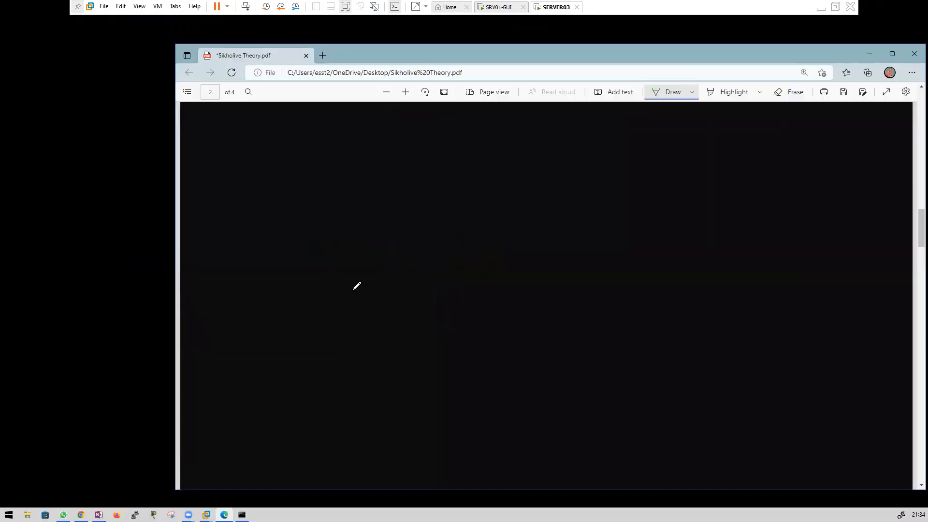
scroll(363, 284, "up", 2)
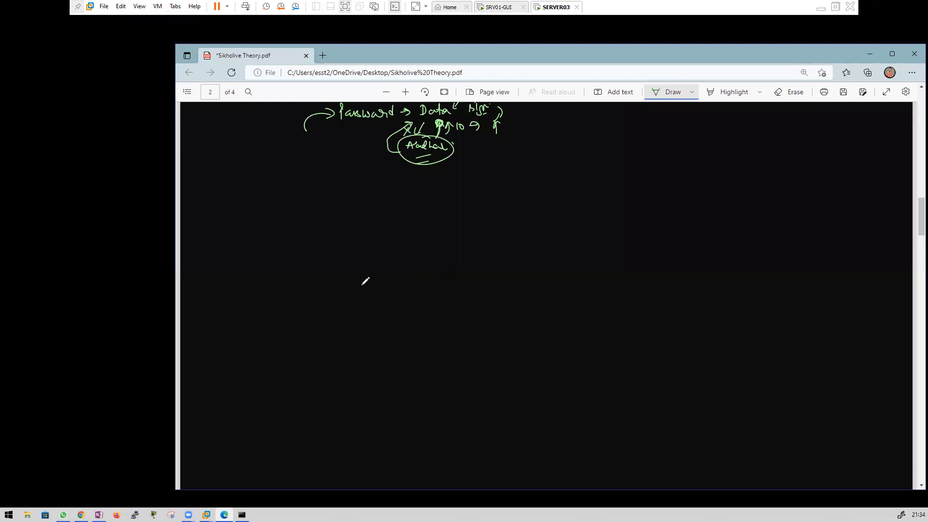
left_click_drag(253, 218, 267, 216)
mouse_move(262, 209)
left_mouse_down()
mouse_move(262, 223)
mouse_move(292, 211)
mouse_move(299, 221)
mouse_move(322, 218)
left_mouse_up()
left_click_drag(319, 214, 319, 222)
left_click_drag(252, 247, 265, 246)
mouse_move(258, 242)
left_mouse_down()
mouse_move(258, 251)
mouse_move(297, 251)
left_mouse_up()
left_click_drag(298, 244, 298, 251)
left_click_drag(304, 245, 320, 246)
mouse_move(316, 251)
left_mouse_down()
mouse_move(349, 252)
mouse_move(334, 237)
left_mouse_up()
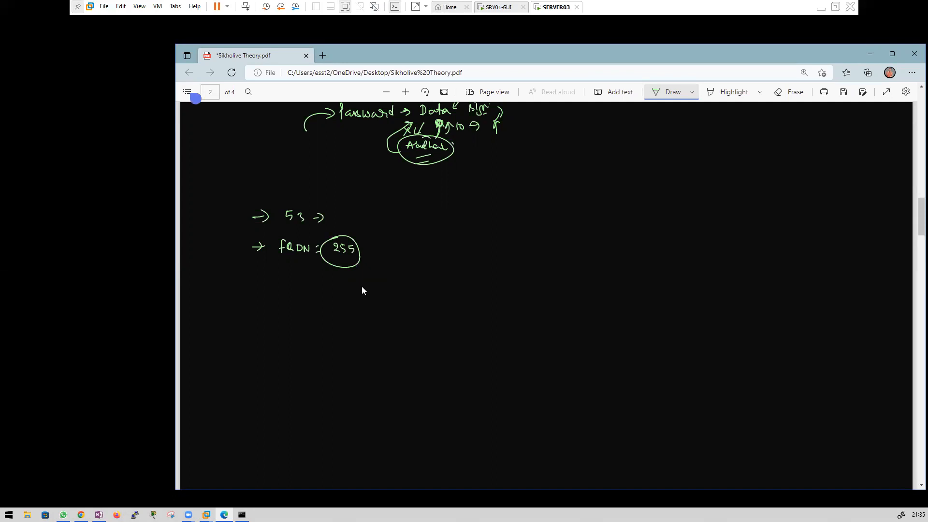
Step: Handwrite '→ DNS → ICANN (ICANN.org)' below the FQDN = 255 line
left_click_drag(253, 279, 267, 279)
mouse_move(261, 275)
left_mouse_down()
mouse_move(261, 284)
mouse_move(277, 284)
left_mouse_up()
mouse_move(277, 275)
left_mouse_down()
mouse_move(278, 284)
mouse_move(290, 276)
left_mouse_up()
mouse_move(295, 278)
left_mouse_down()
mouse_move(293, 285)
mouse_move(313, 279)
left_mouse_up()
left_click_drag(309, 275, 325, 282)
left_click_drag(331, 275, 332, 282)
mouse_move(338, 282)
left_mouse_down()
mouse_move(367, 273)
mouse_move(357, 287)
left_mouse_up()
left_click_drag(349, 292, 357, 291)
mouse_move(382, 274)
left_mouse_down()
mouse_move(382, 289)
mouse_move(400, 285)
left_mouse_up()
left_click_drag(402, 284, 407, 283)
left_click_drag(409, 277, 430, 280)
mouse_move(434, 277)
left_mouse_down()
mouse_move(449, 280)
mouse_move(441, 293)
left_mouse_up()
left_click_drag(453, 274, 444, 301)
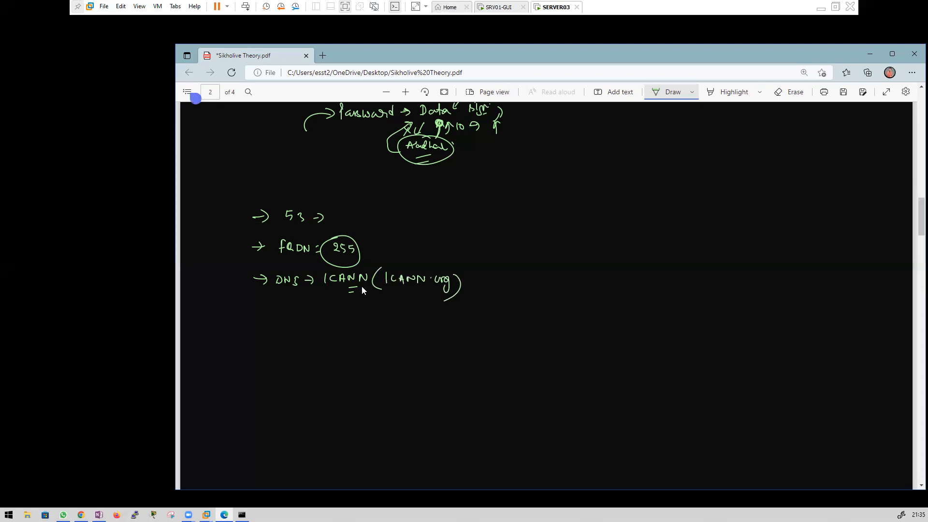
Step: Handwrite '→ whois = DNS lookup' with whois and DNS lookup circled
mouse_move(257, 312)
left_mouse_down()
mouse_move(275, 312)
mouse_move(266, 318)
left_mouse_up()
left_click_drag(287, 311, 308, 314)
mouse_move(315, 312)
left_mouse_down()
mouse_move(320, 319)
mouse_move(322, 302)
mouse_move(274, 310)
left_mouse_up()
left_click_drag(343, 315, 351, 315)
left_click_drag(344, 320, 360, 322)
left_click_drag(359, 314, 366, 321)
mouse_move(369, 319)
left_mouse_down()
mouse_move(410, 313)
mouse_move(431, 325)
left_mouse_up()
mouse_move(359, 298)
left_mouse_down()
mouse_move(426, 345)
mouse_move(341, 301)
left_mouse_up()
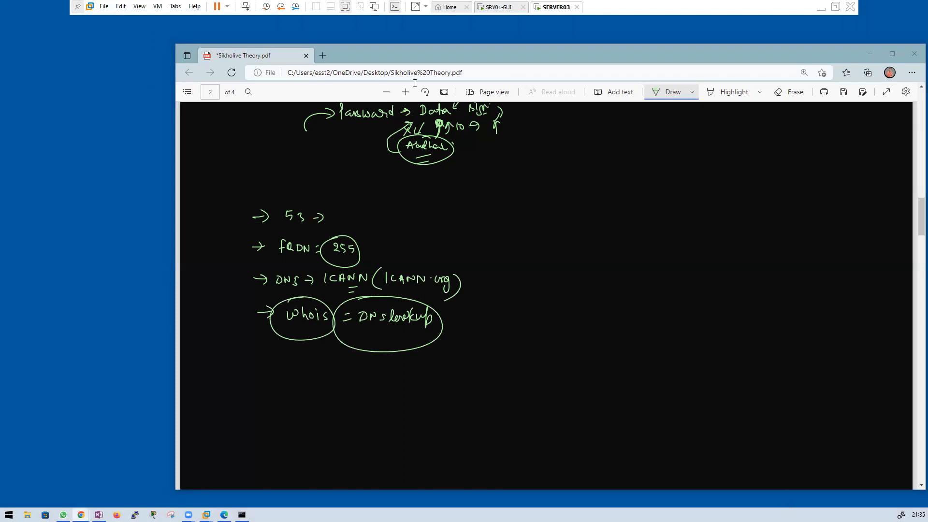
Step: Search for whois and run a whois.com lookup for google.com
type("whois")
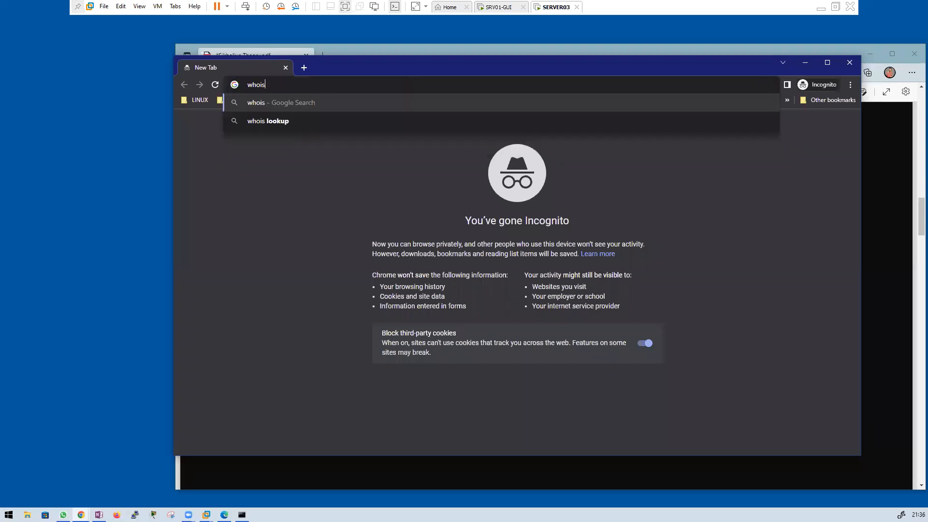
key("Return")
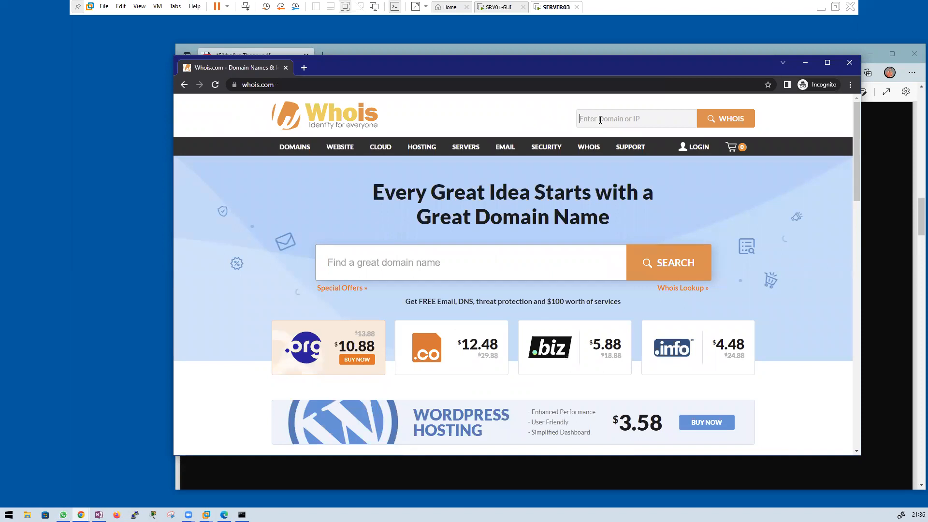
type("google.com")
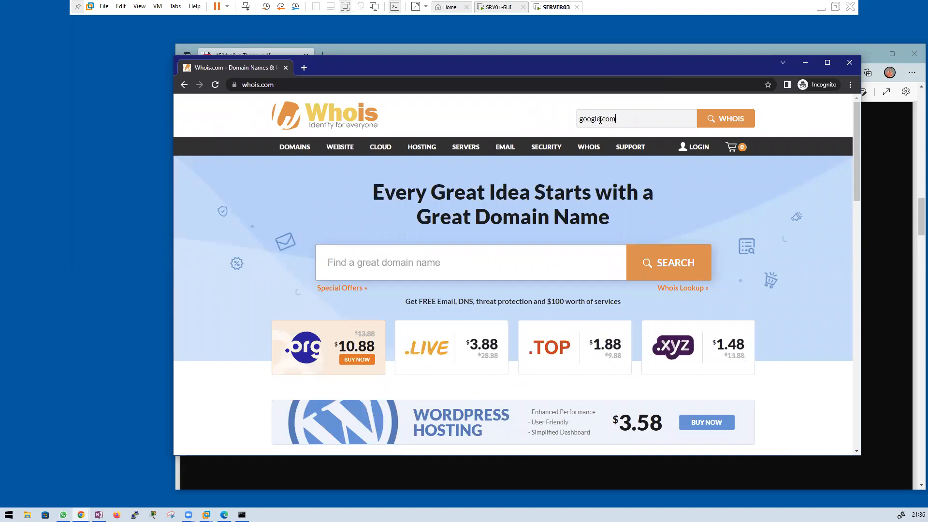
key("Return")
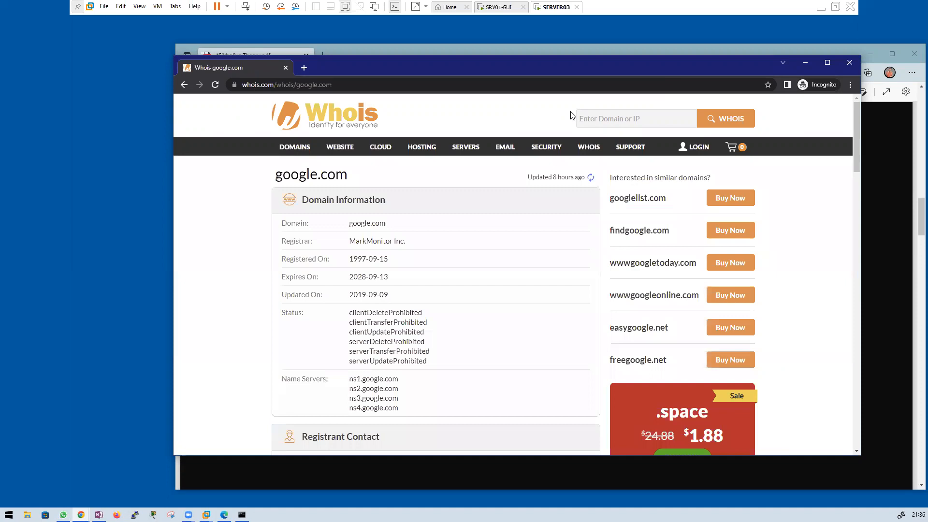
Step: Highlight the google.com domain, registrant organisation Google LLC and state CA
mouse_move(466, 147)
left_click_drag(353, 223, 410, 240)
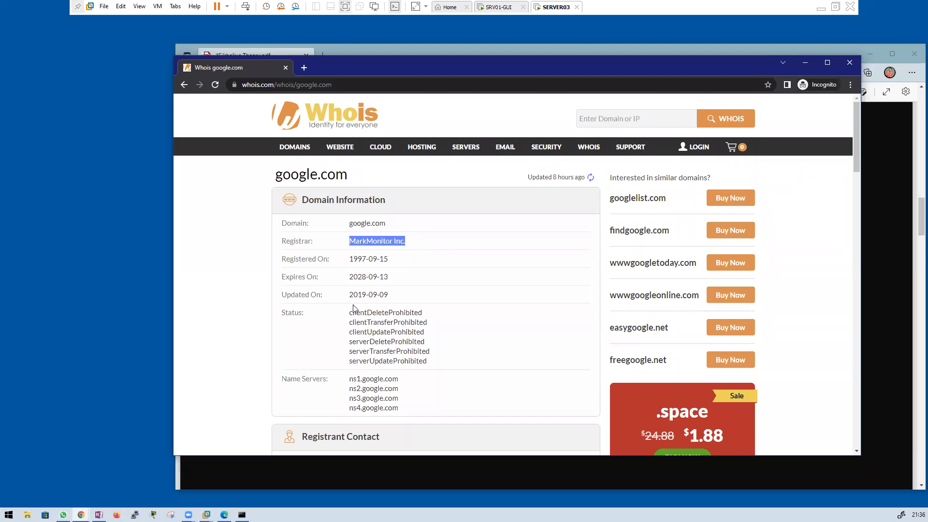
scroll(357, 306, "down", 5)
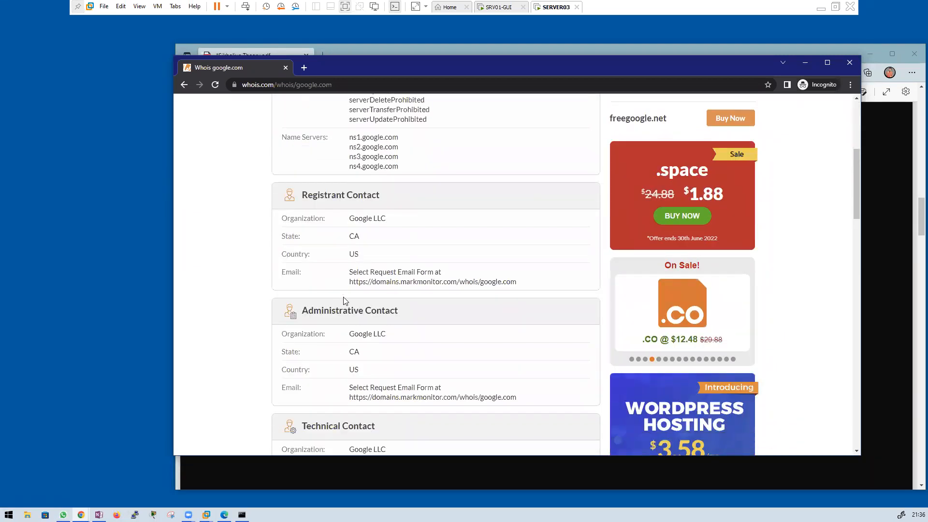
left_click_drag(355, 218, 399, 217)
double_click(354, 237)
left_click(355, 253)
Step: Go through the raw whois data, highlighting registrar URL, dates, IANA ID and name servers
scroll(368, 318, "down", 1)
scroll(368, 321, "down", 4)
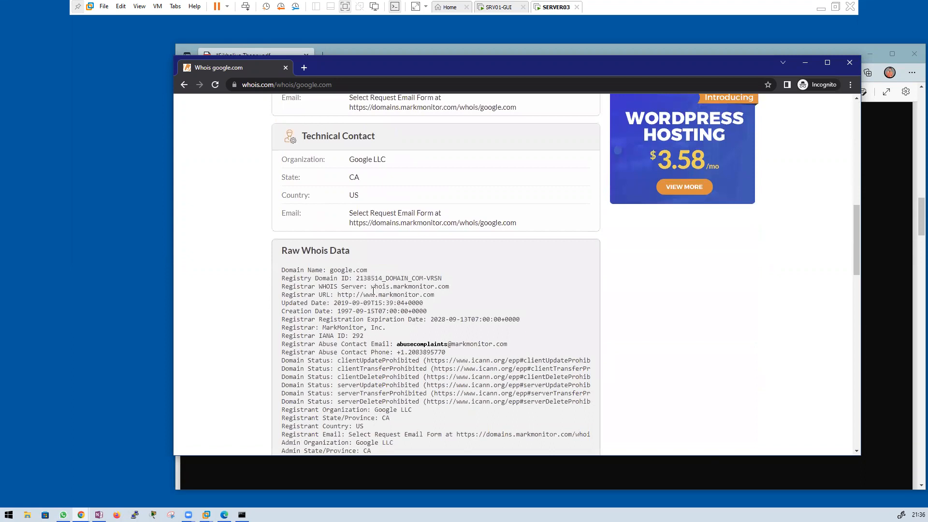
left_click_drag(315, 295, 423, 296)
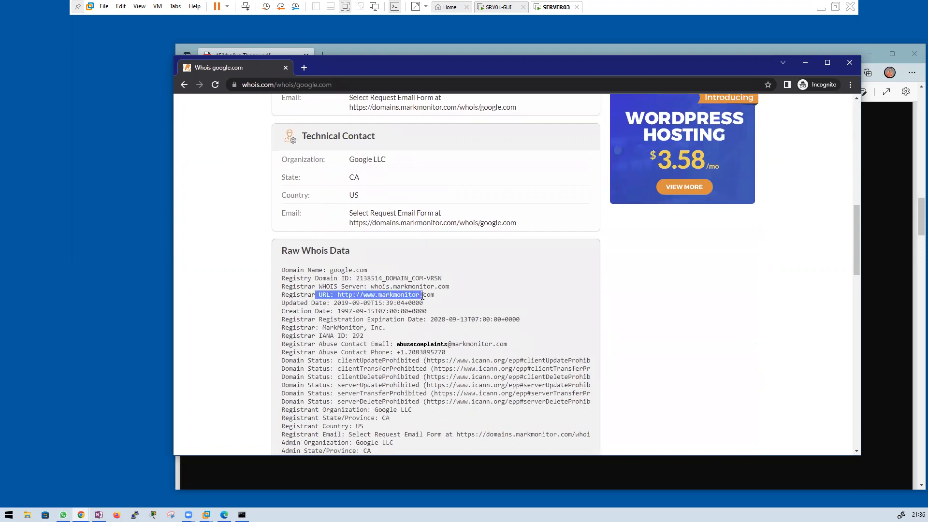
left_click_drag(316, 336, 366, 338)
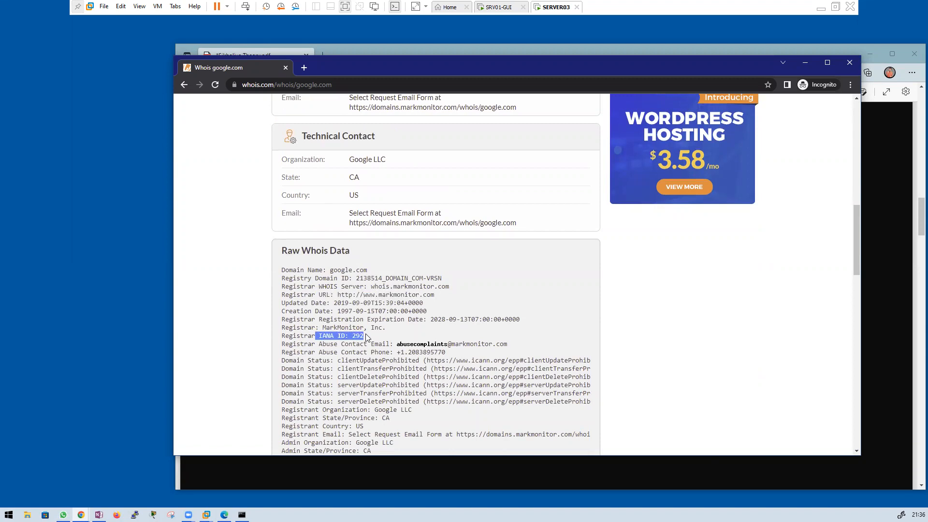
left_click(391, 331)
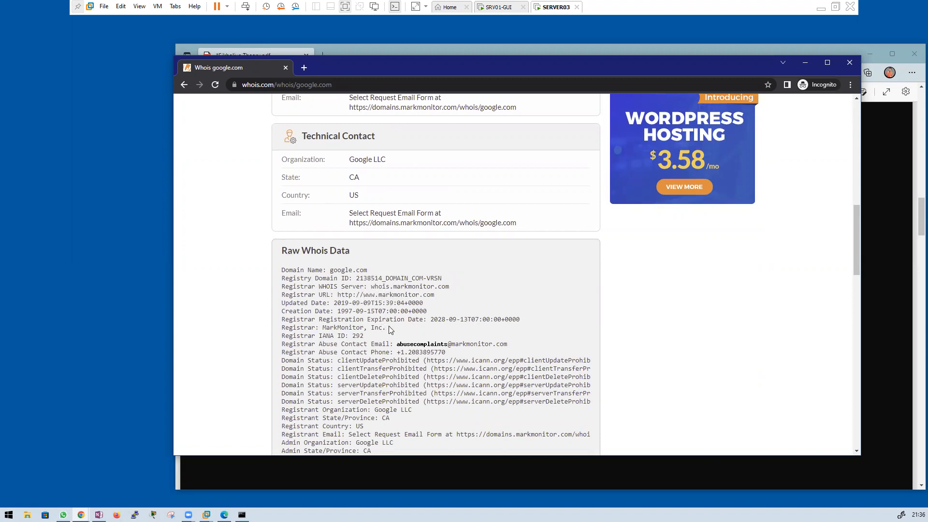
left_click_drag(371, 338, 315, 303)
scroll(371, 391, "down", 3)
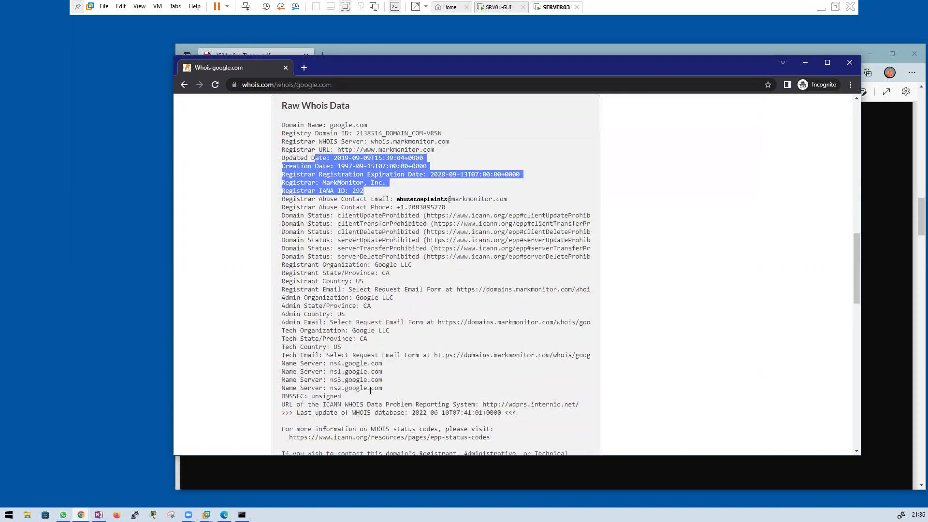
scroll(370, 391, "down", 1)
left_click_drag(385, 340, 282, 314)
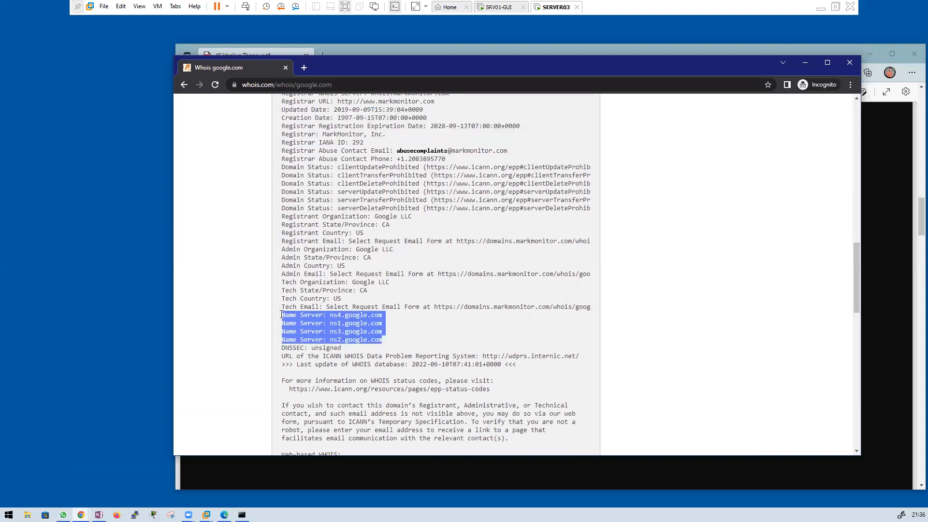
left_click(366, 331)
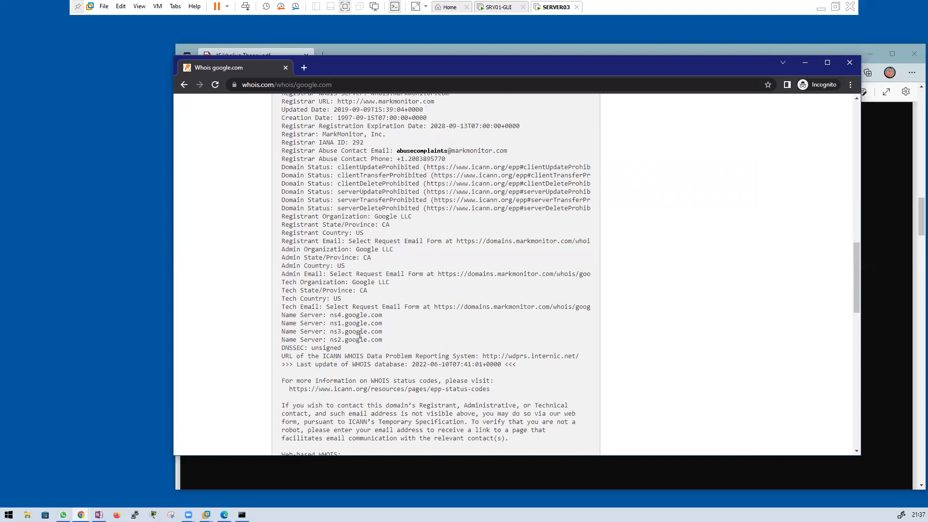
scroll(376, 338, "down", 4)
scroll(376, 323, "down", 2)
scroll(382, 305, "up", 12)
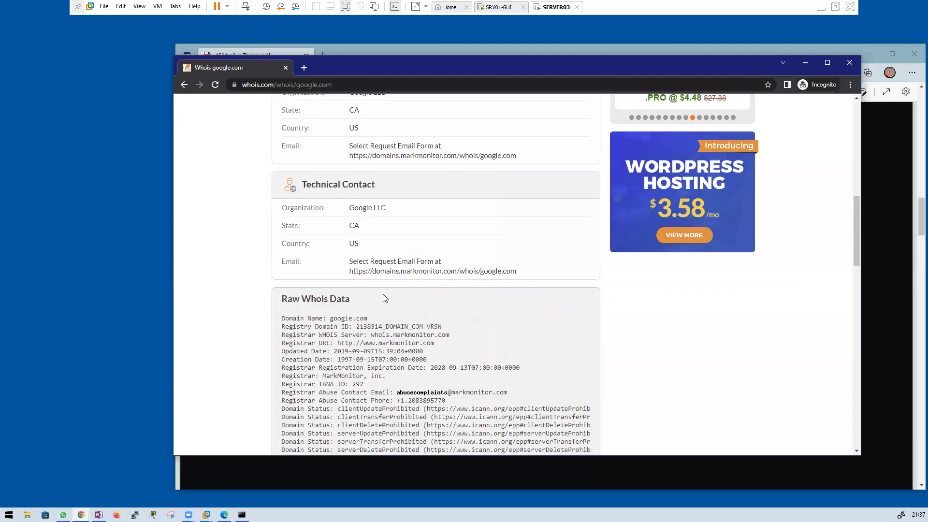
scroll(385, 299, "down", 10)
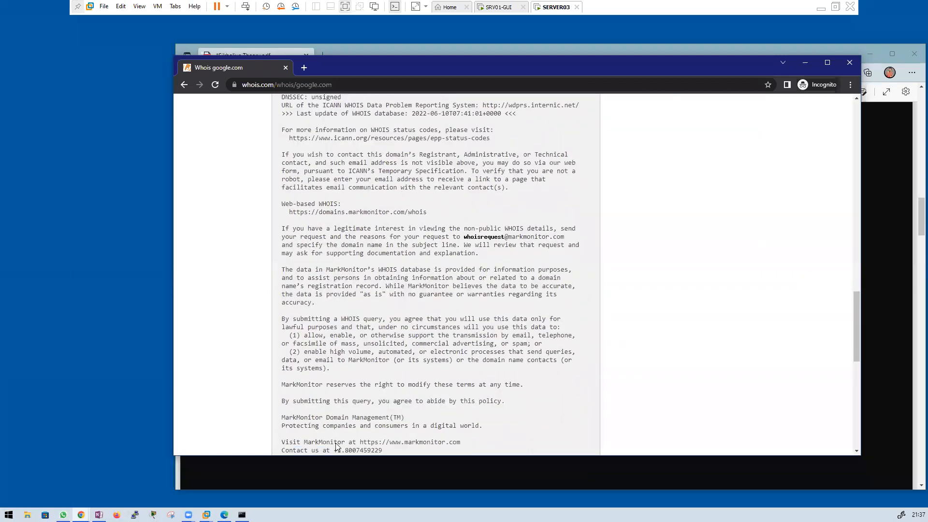
scroll(337, 446, "down", 4)
left_click_drag(333, 265, 391, 270)
scroll(391, 274, "up", 5)
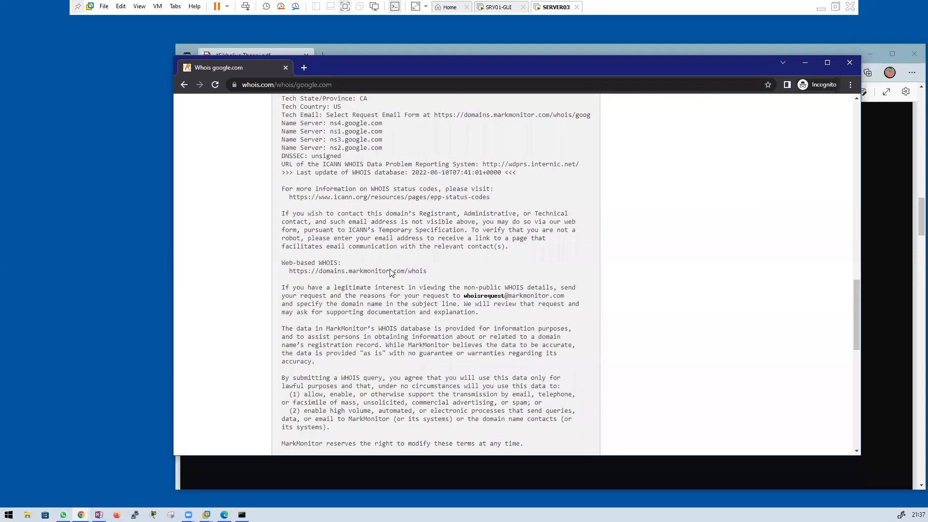
scroll(391, 273, "up", 20)
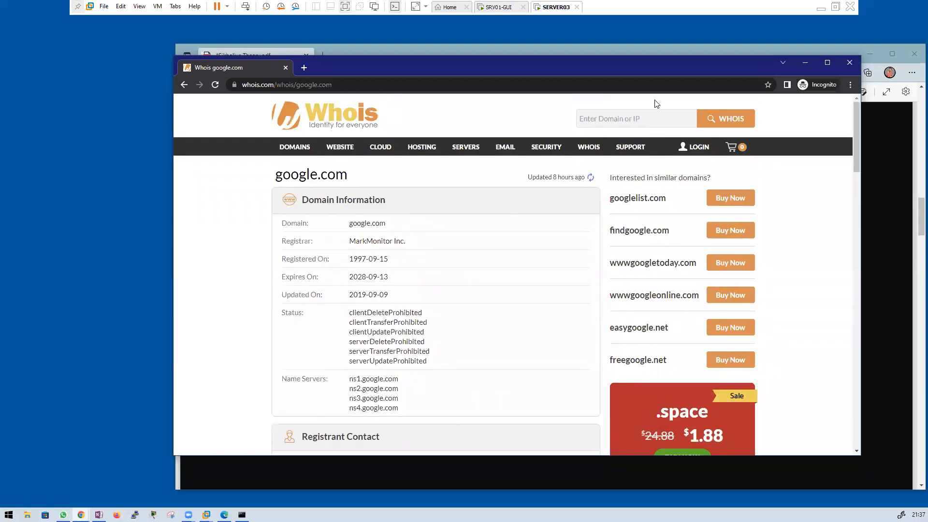
Step: Return to the Sikholive Theory.pdf notes in Edge and move the window up-left
mouse_move(559, 151)
left_click(898, 183)
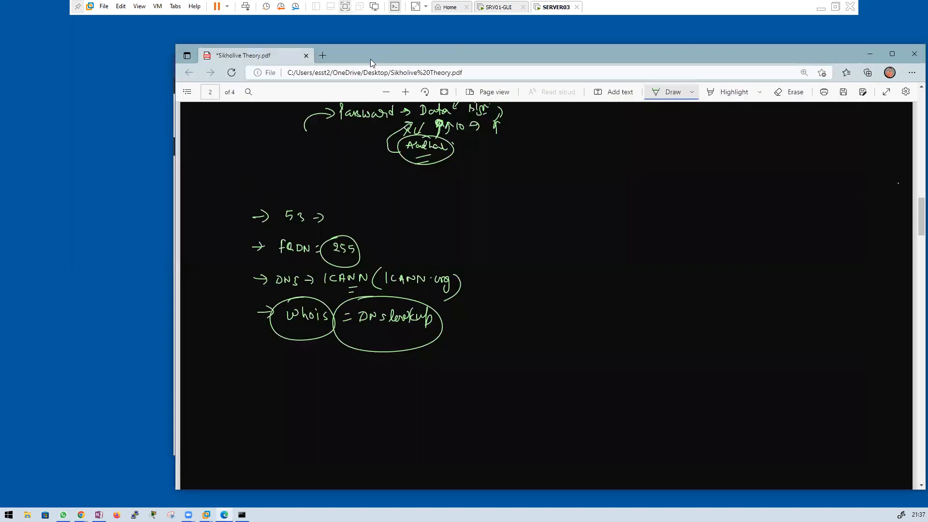
left_click_drag(296, 54, 219, 45)
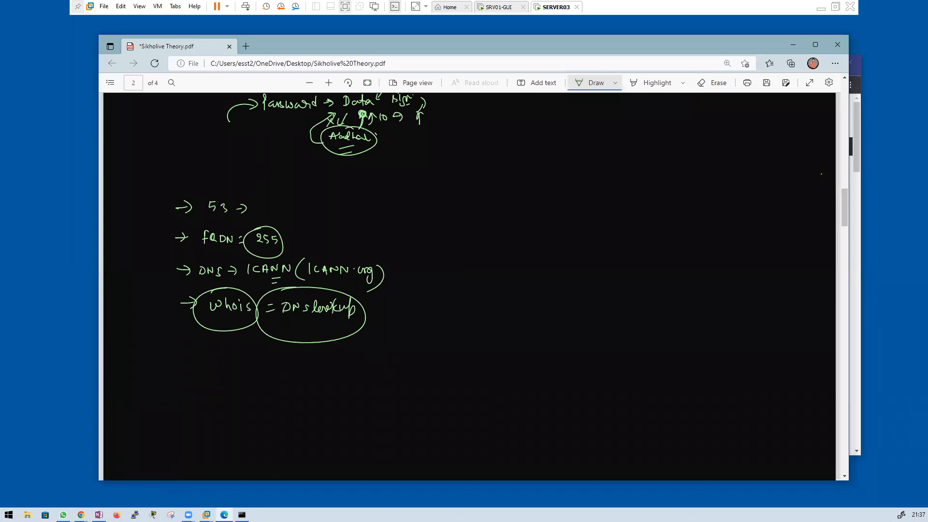